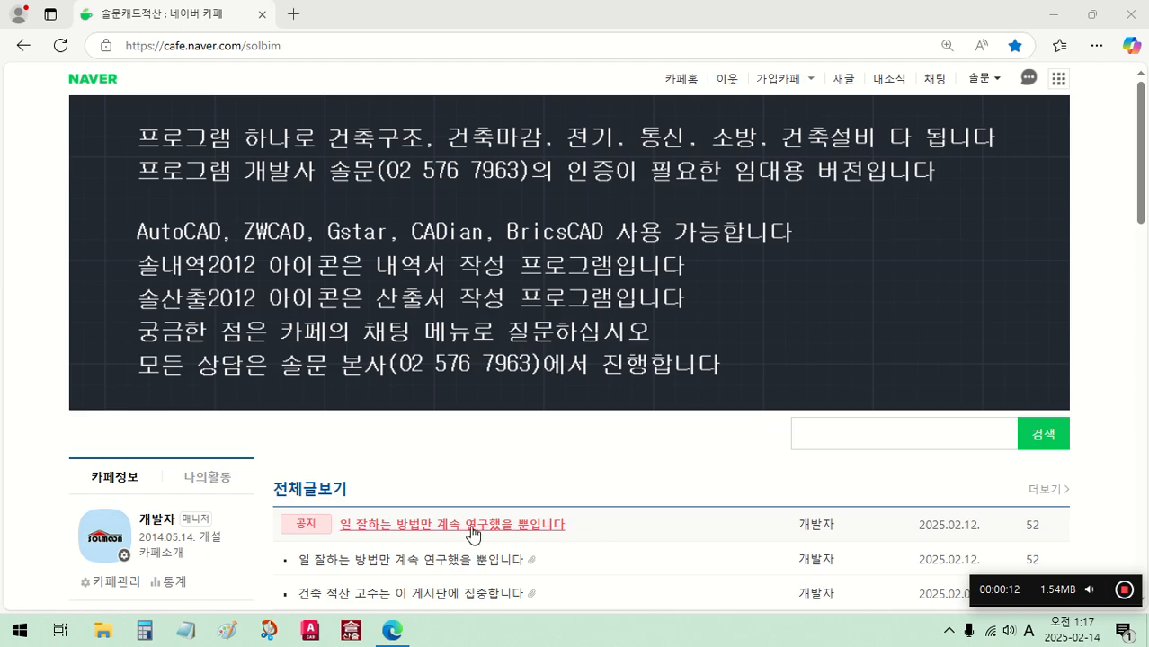
# - Open the cafe notice post "일 잘하는 방법만 계속 연구했을 뿐입니다" and find its 전기 물량 산출 attachments
pyautogui.click(463, 525)
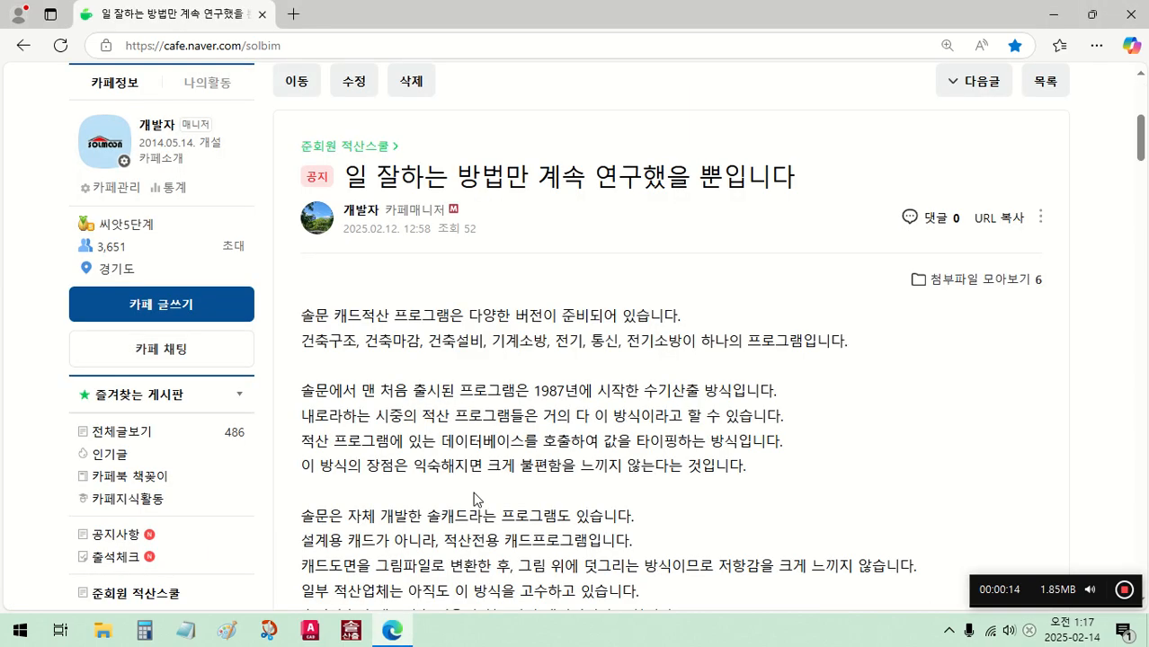
pyautogui.scroll(-10, 466, 531)
pyautogui.scroll(-10, 479, 474)
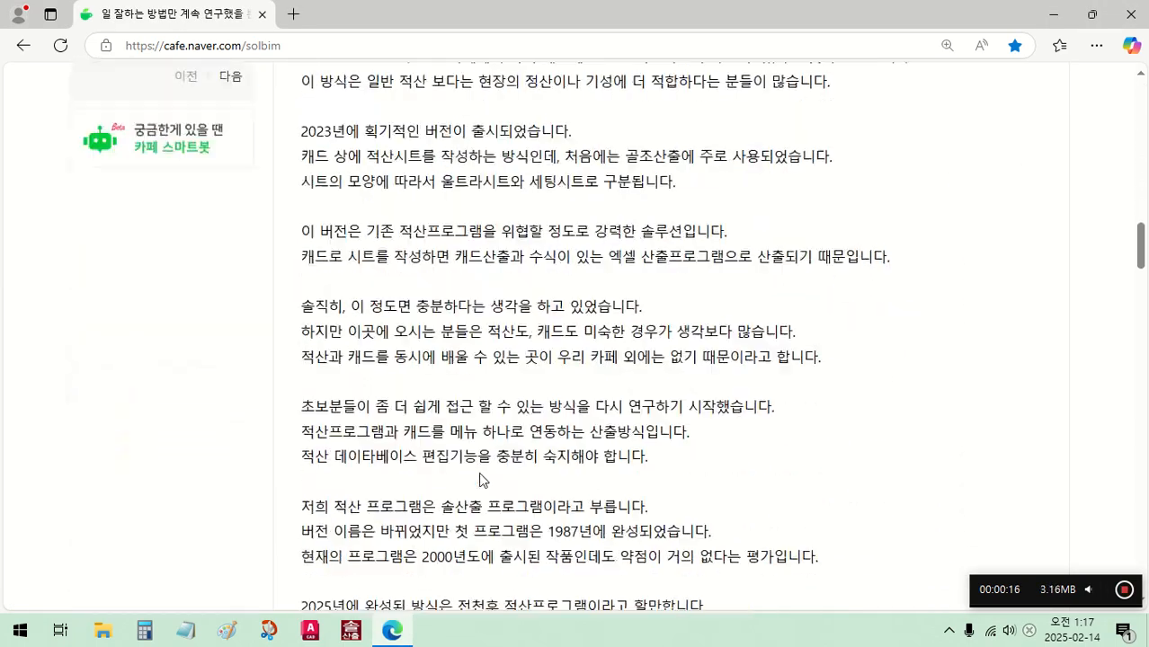
pyautogui.scroll(-2, 486, 474)
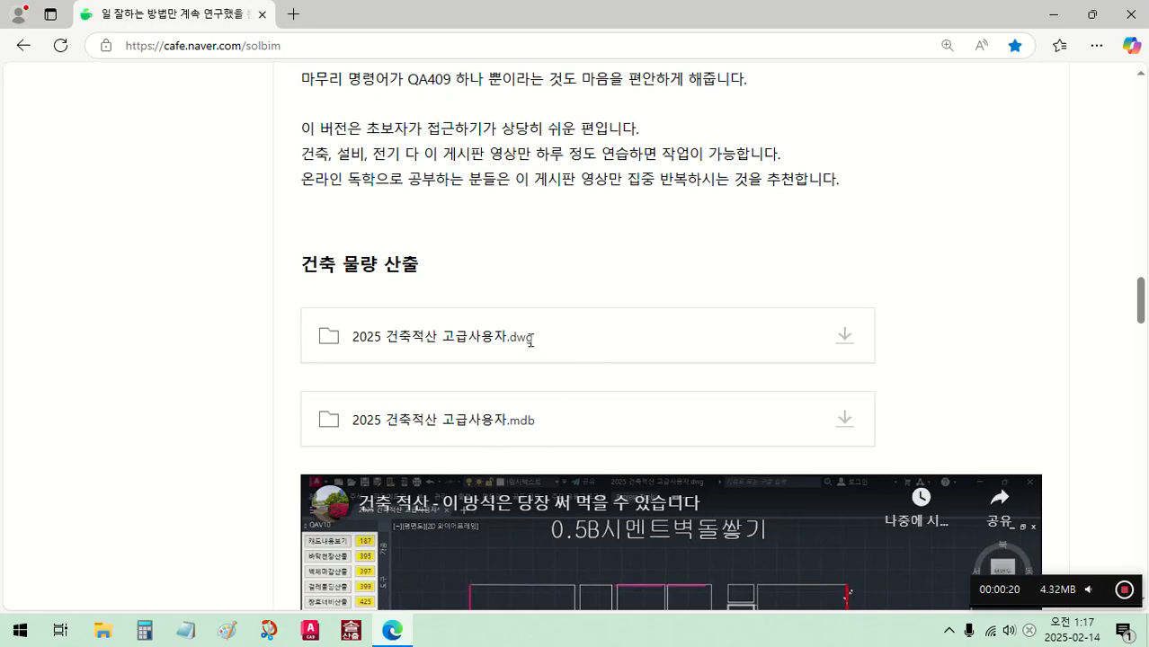
pyautogui.scroll(-7, 527, 423)
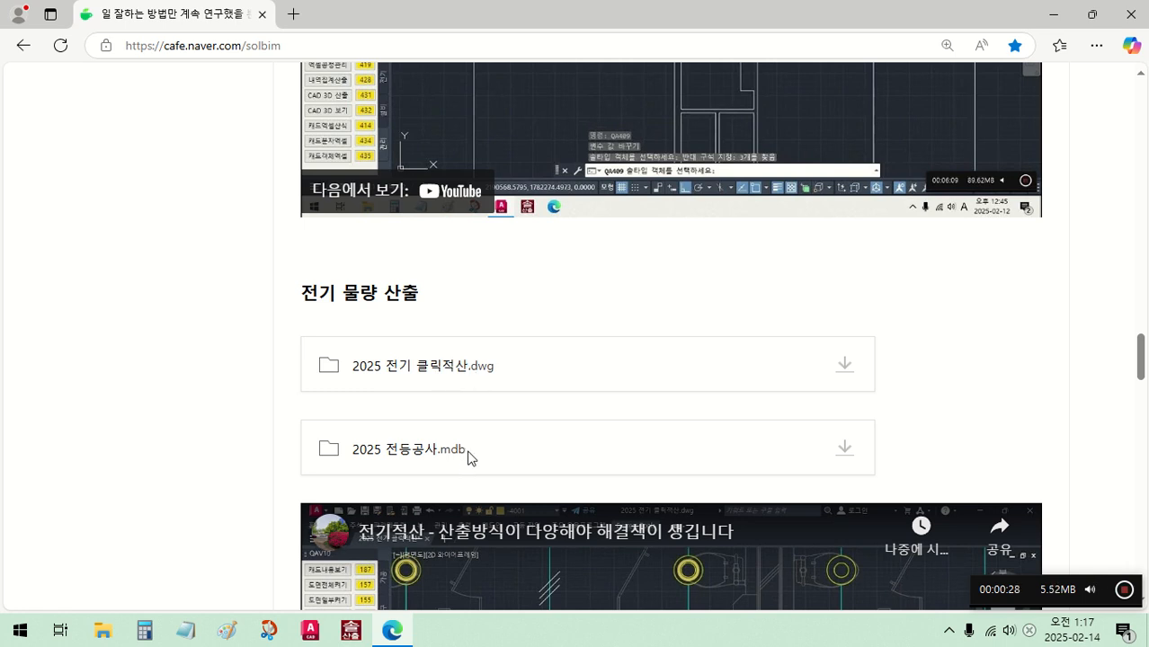
# - Download the attachment 2025 전기 클릭적산.dwg and open it in AutoCAD
pyautogui.click(845, 368)
pyautogui.click(787, 412)
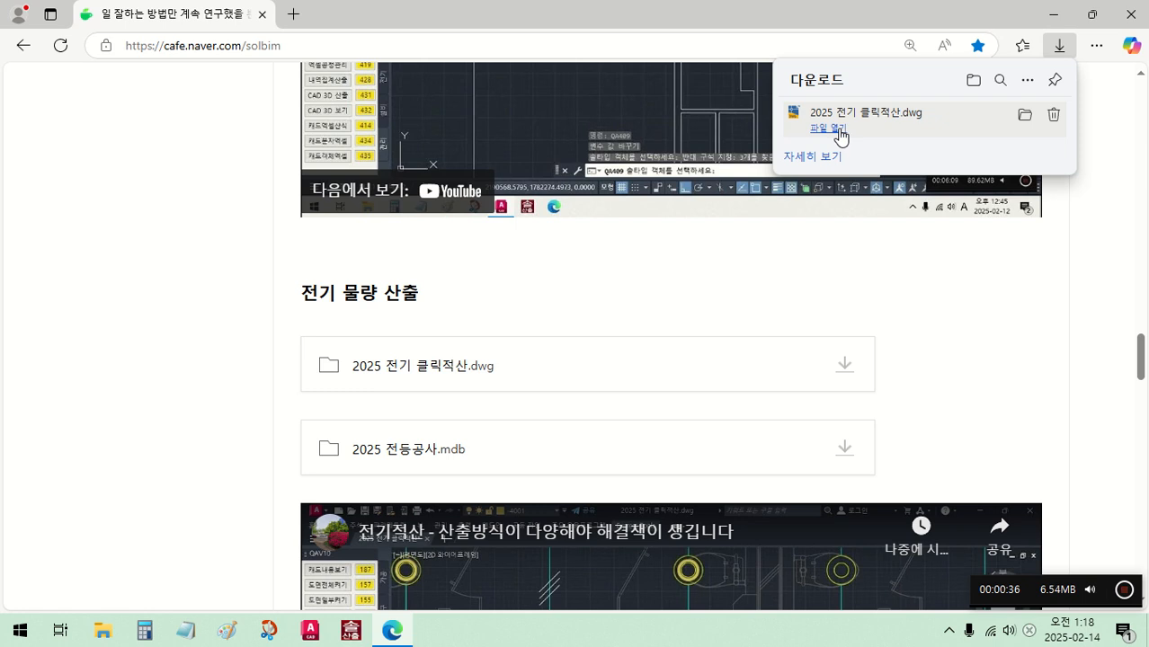
pyautogui.click(838, 129)
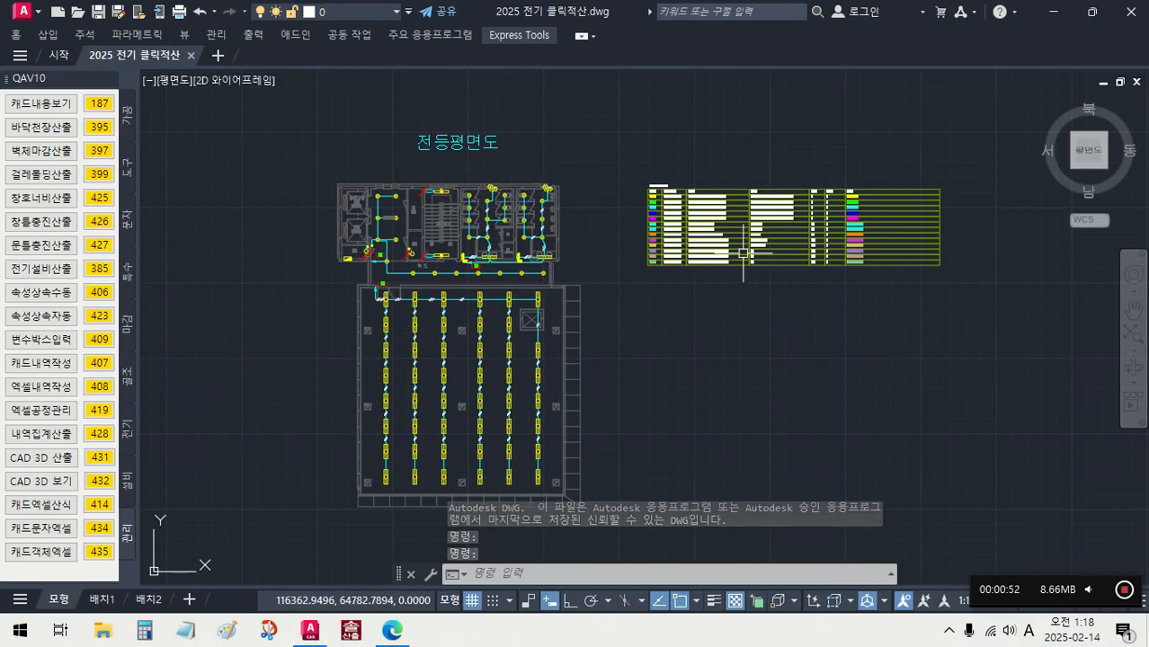
# - Erase the existing quantity takeoff table beside the 전등평면도 lighting plan
pyautogui.scroll(5, 743, 254)
pyautogui.moveTo(764, 214); pyautogui.dragTo(660, 230, button='middle')
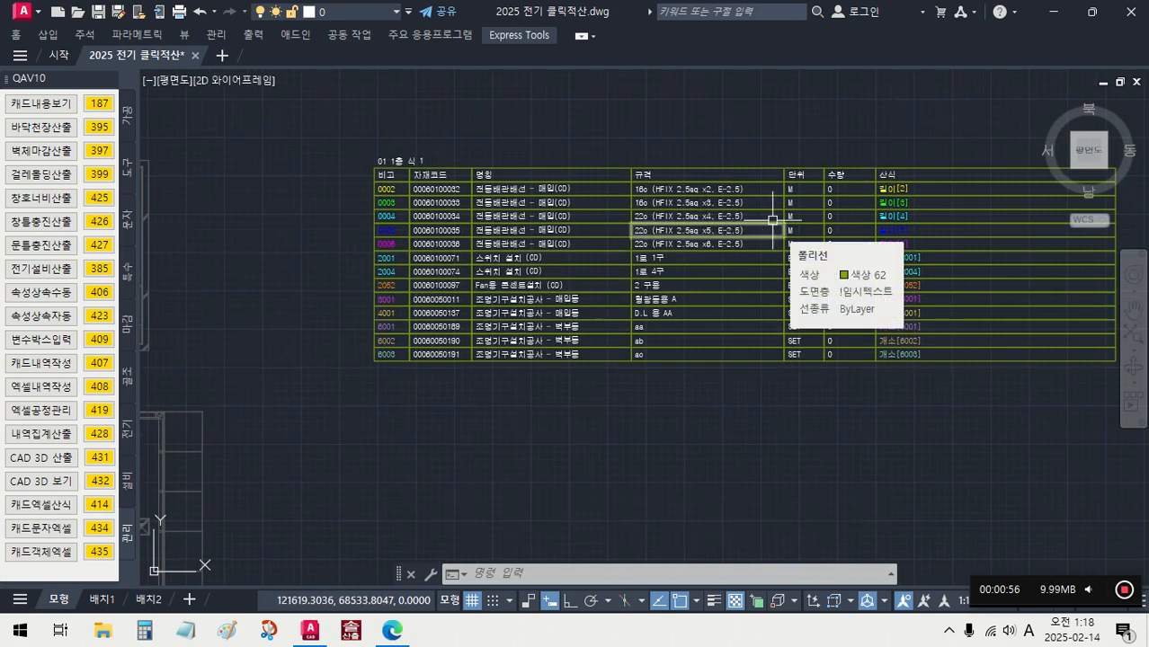
pyautogui.scroll(-6, 772, 220)
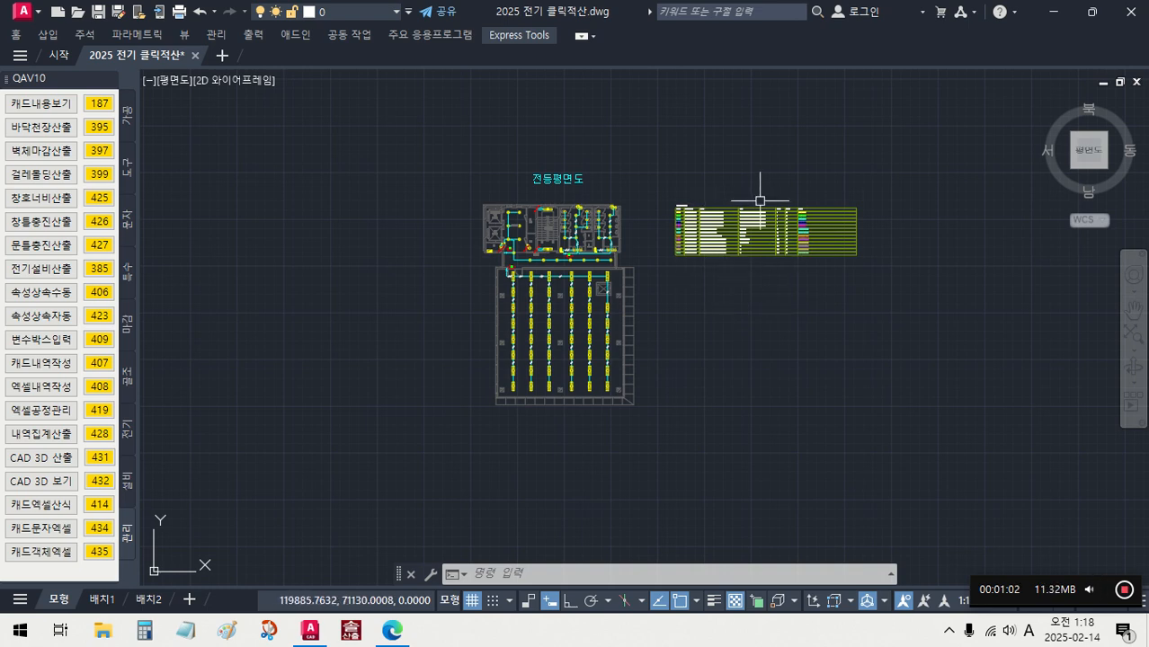
pyautogui.click(893, 287)
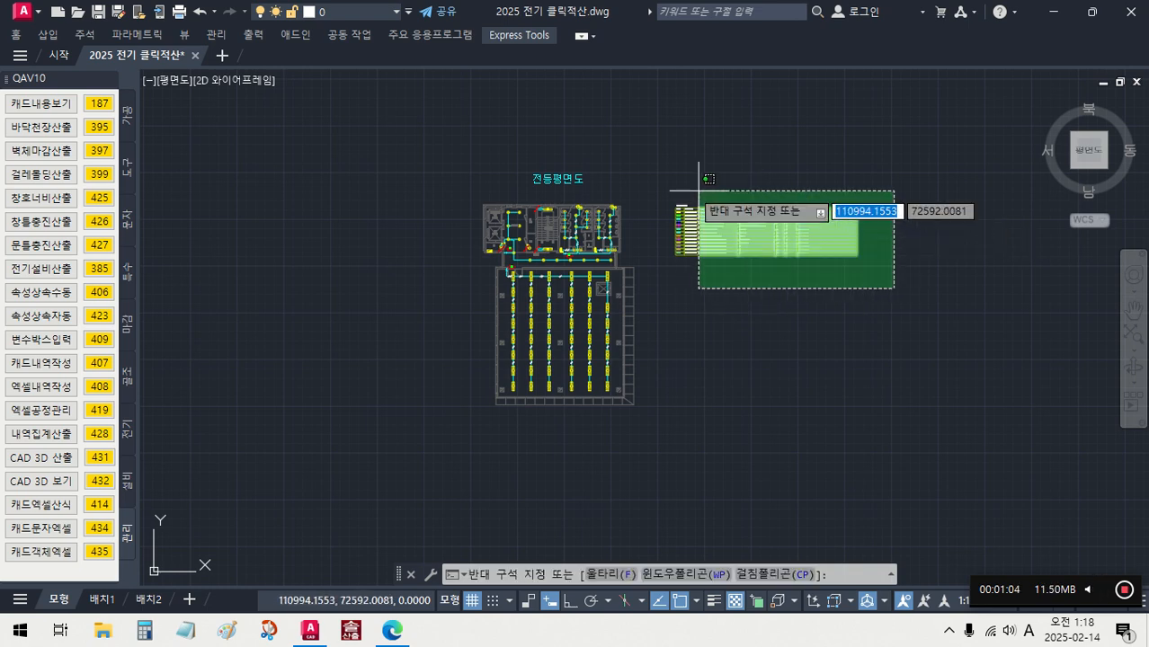
pyautogui.click(665, 183)
pyautogui.press('Delete')
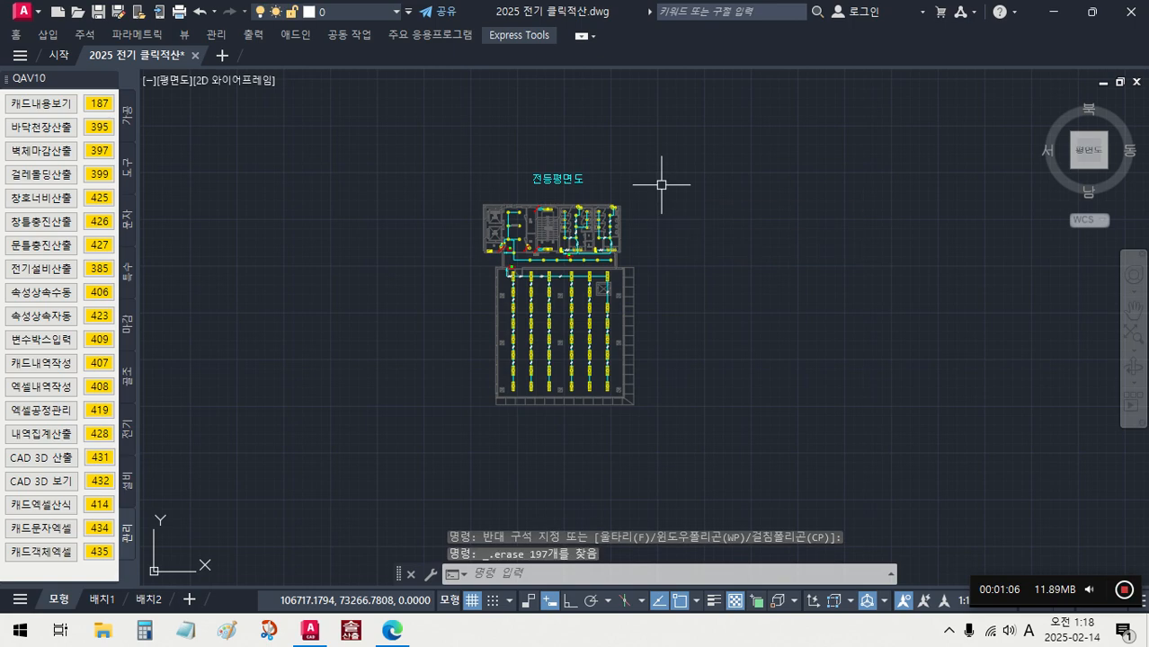
# - Switch to 솔산출2012 and open the 1층 takeoff sheet under 전등설비공사
pyautogui.click(354, 632)
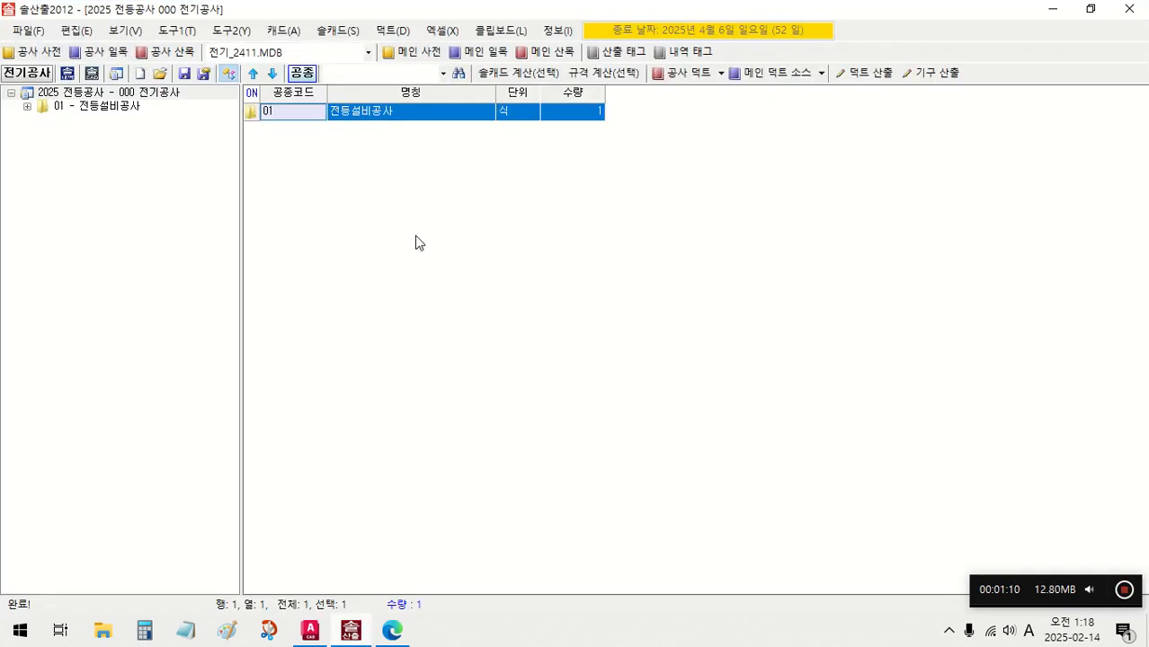
pyautogui.doubleClick(378, 112)
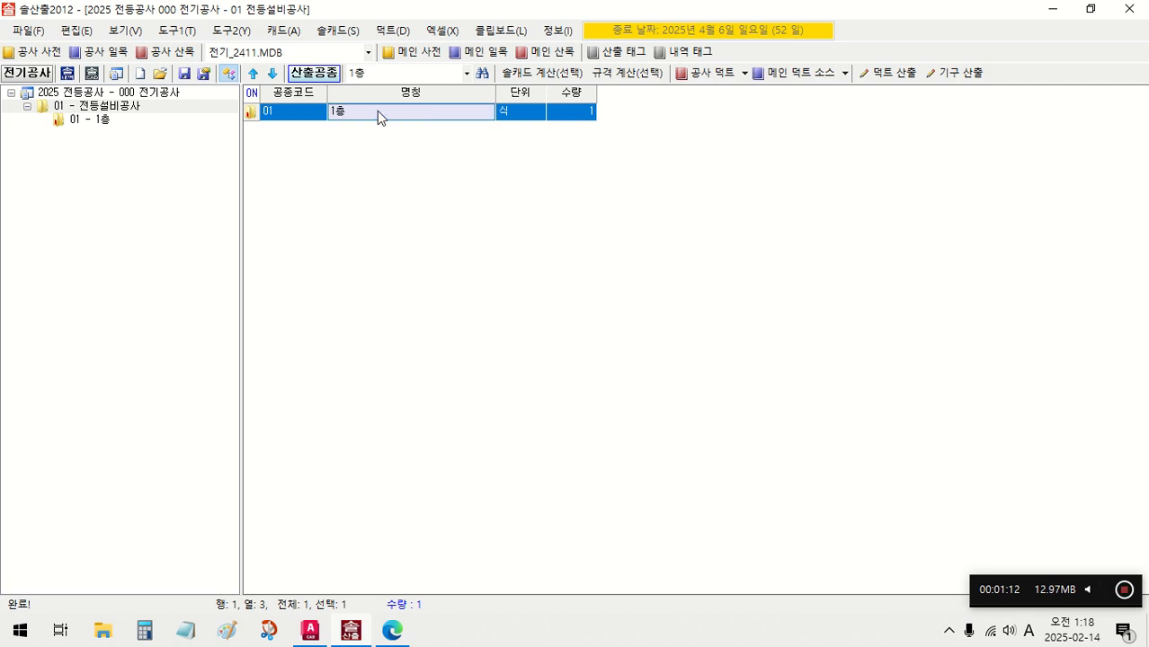
pyautogui.doubleClick(378, 112)
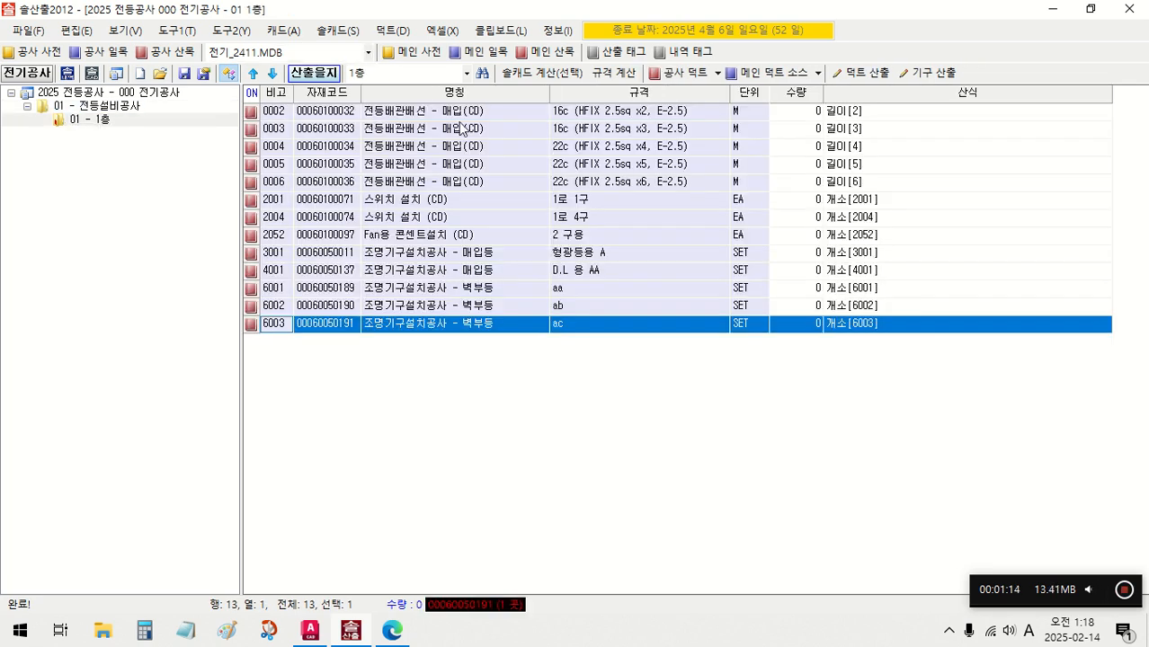
# - View the component breakdown of the 스위치 설치 (CD) 1로 1구 item and close it
pyautogui.click(522, 113)
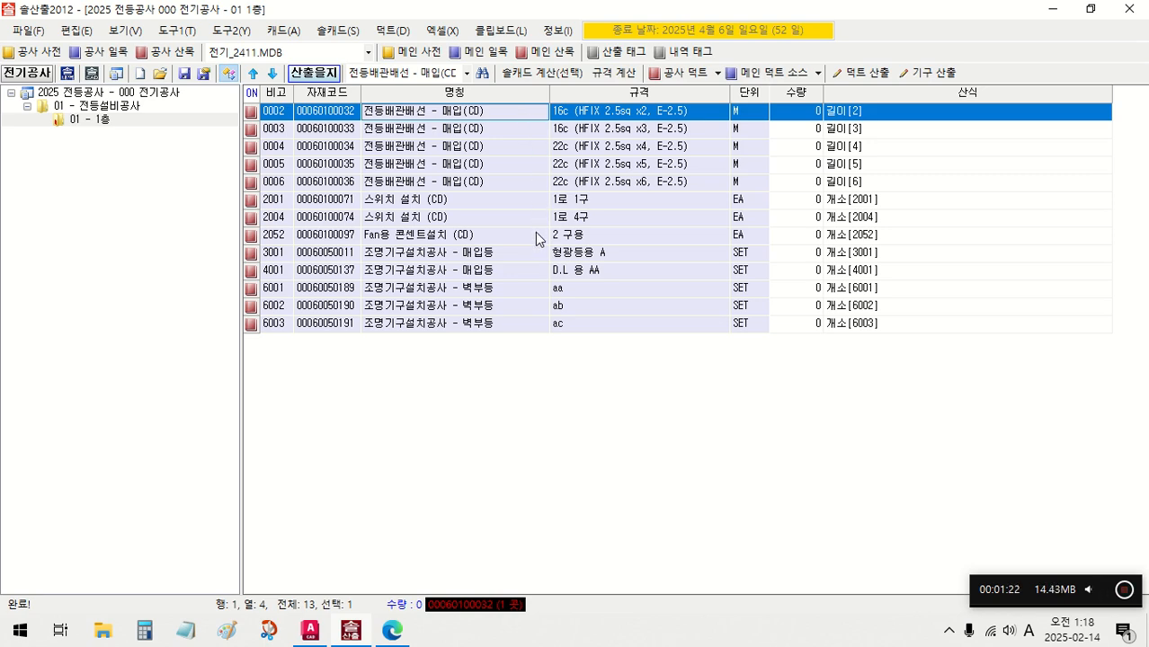
pyautogui.click(527, 205)
pyautogui.doubleClick(526, 205)
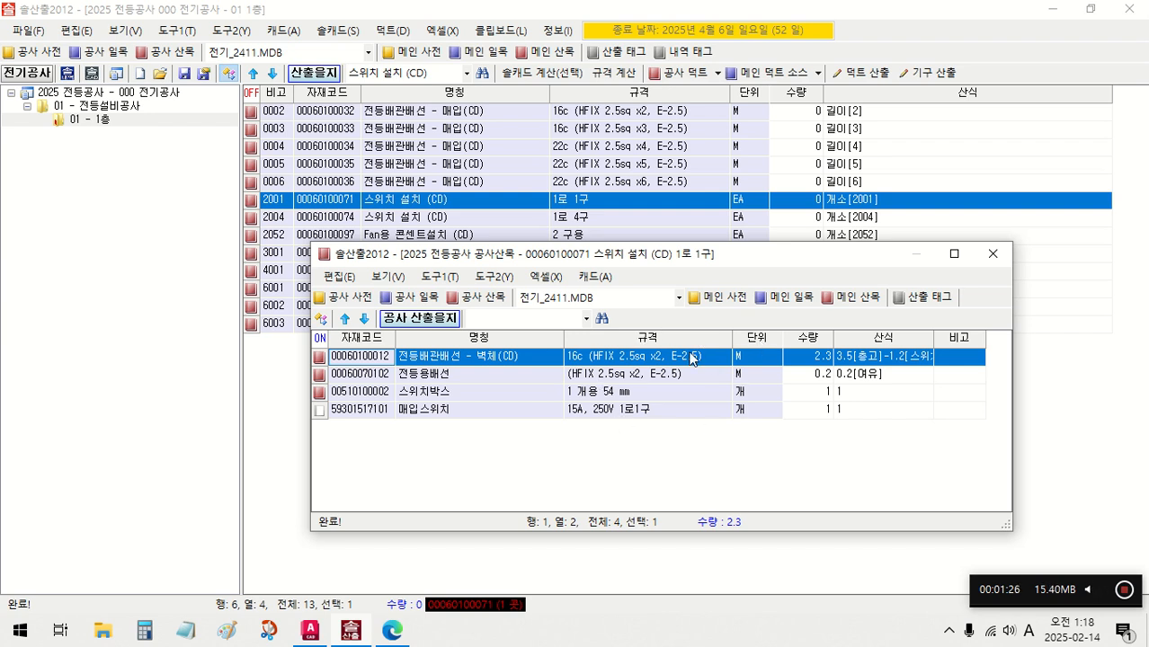
pyautogui.click(993, 254)
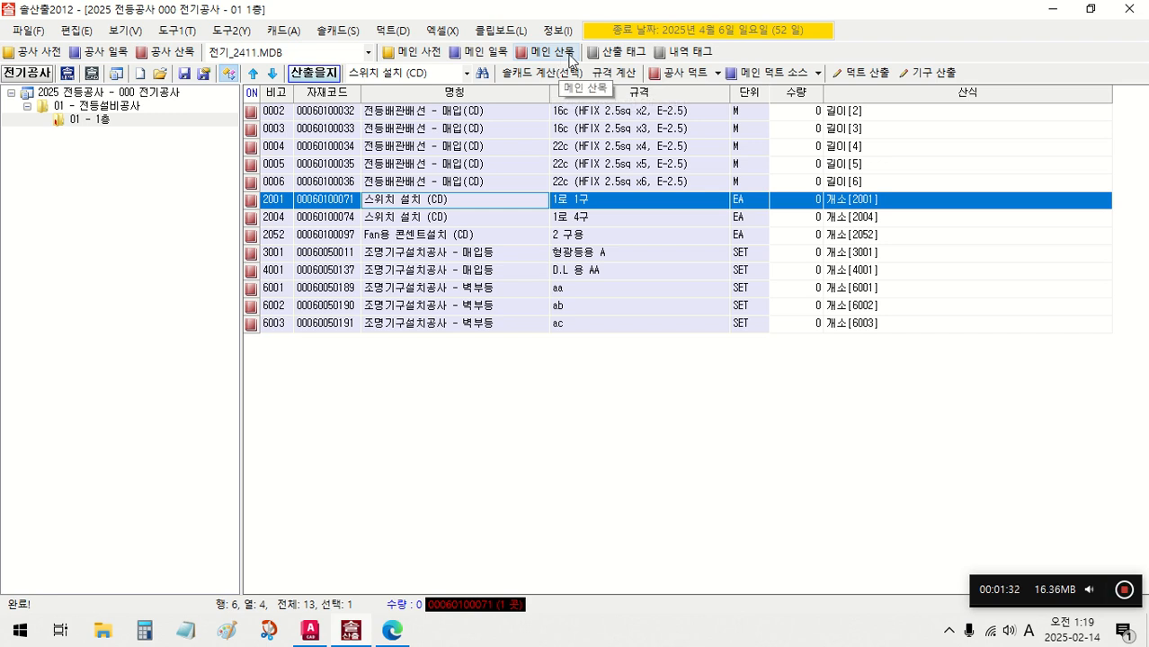
# - Examine the units of the wiring rows and the 길이 and 개소 formulas of the wiring, switch, outlet and lighting fixture rows
pyautogui.click(526, 114)
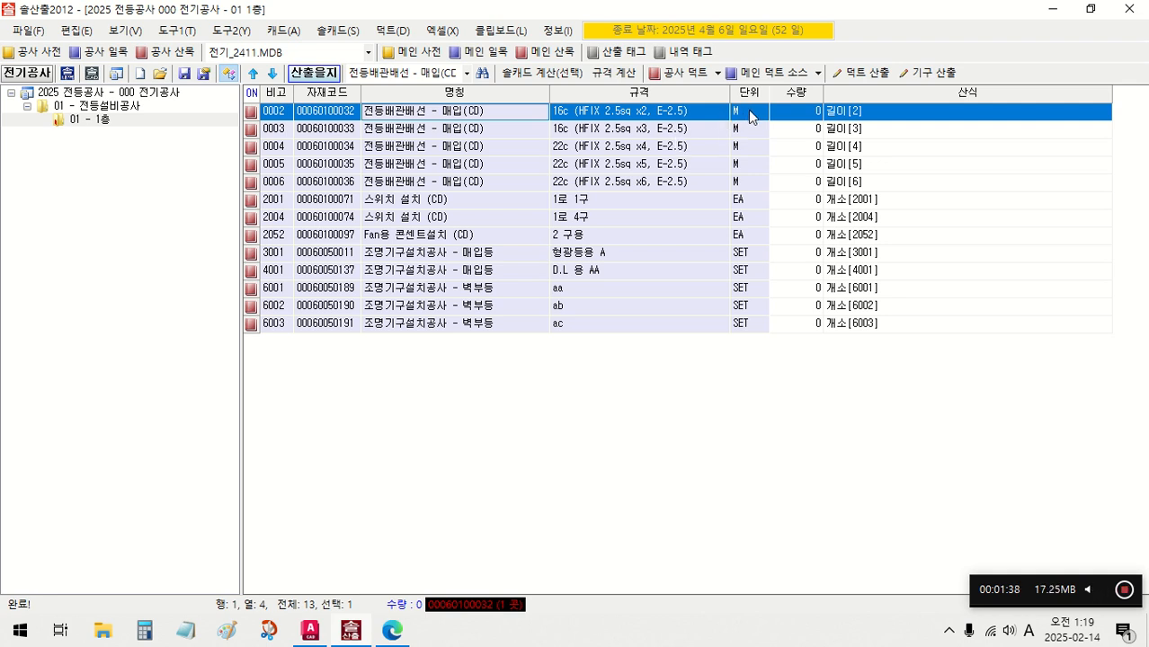
pyautogui.moveTo(742, 115); pyautogui.dragTo(742, 182)
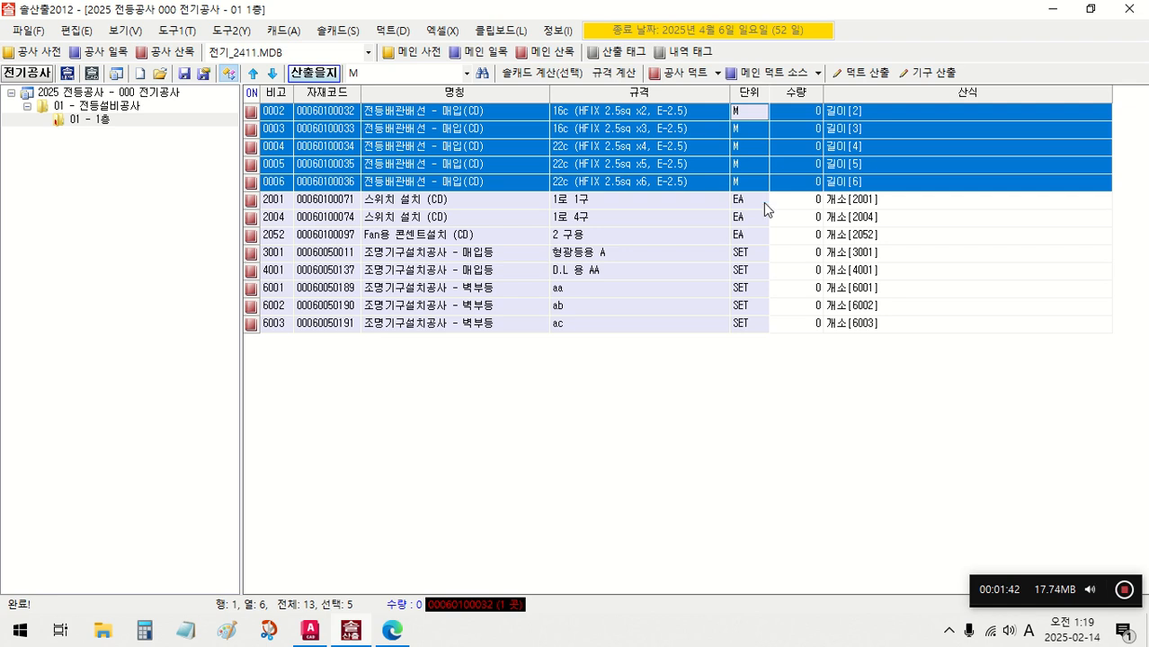
pyautogui.click(852, 206)
pyautogui.click(851, 234)
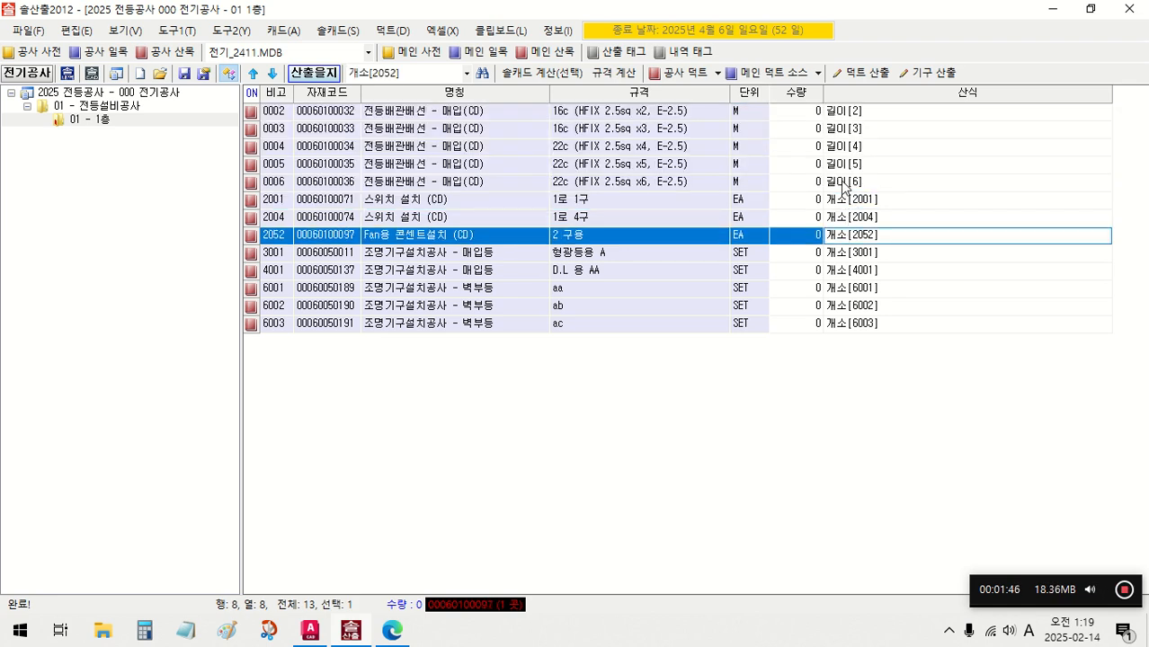
pyautogui.click(848, 112)
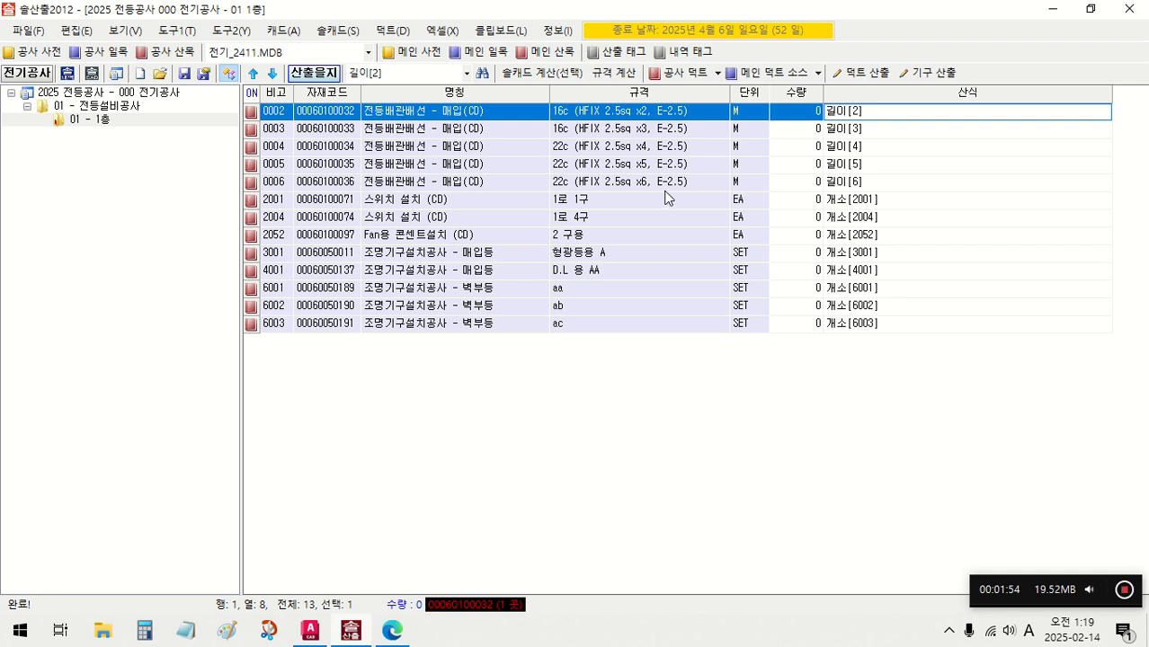
pyautogui.click(845, 183)
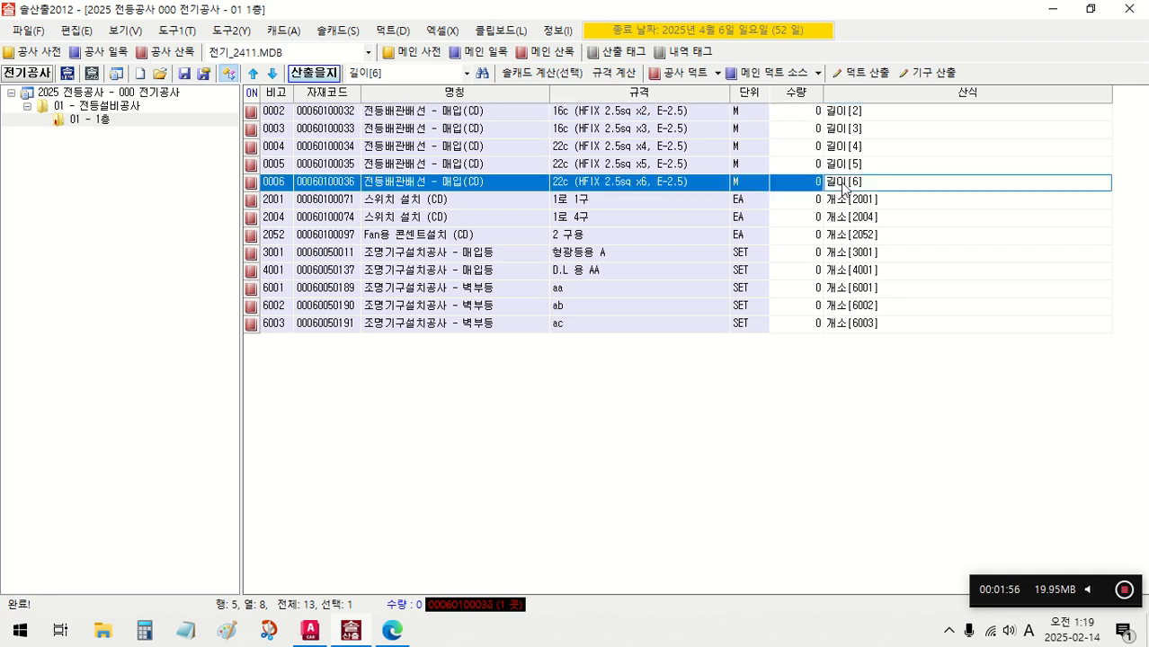
pyautogui.click(857, 201)
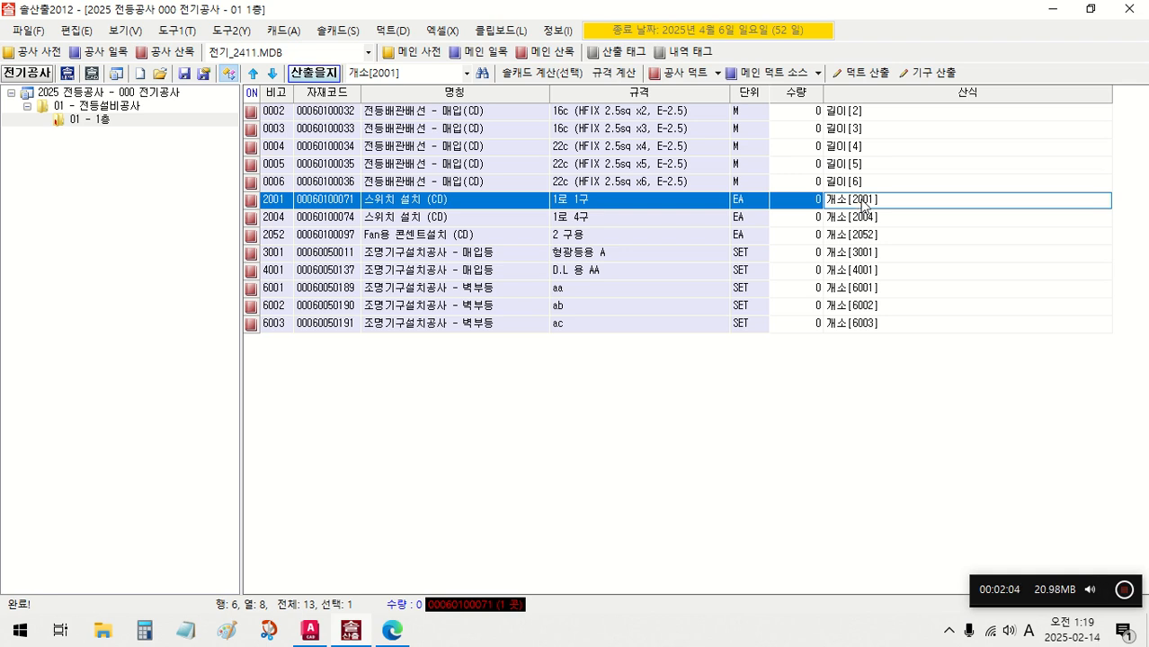
pyautogui.moveTo(862, 205); pyautogui.dragTo(862, 238)
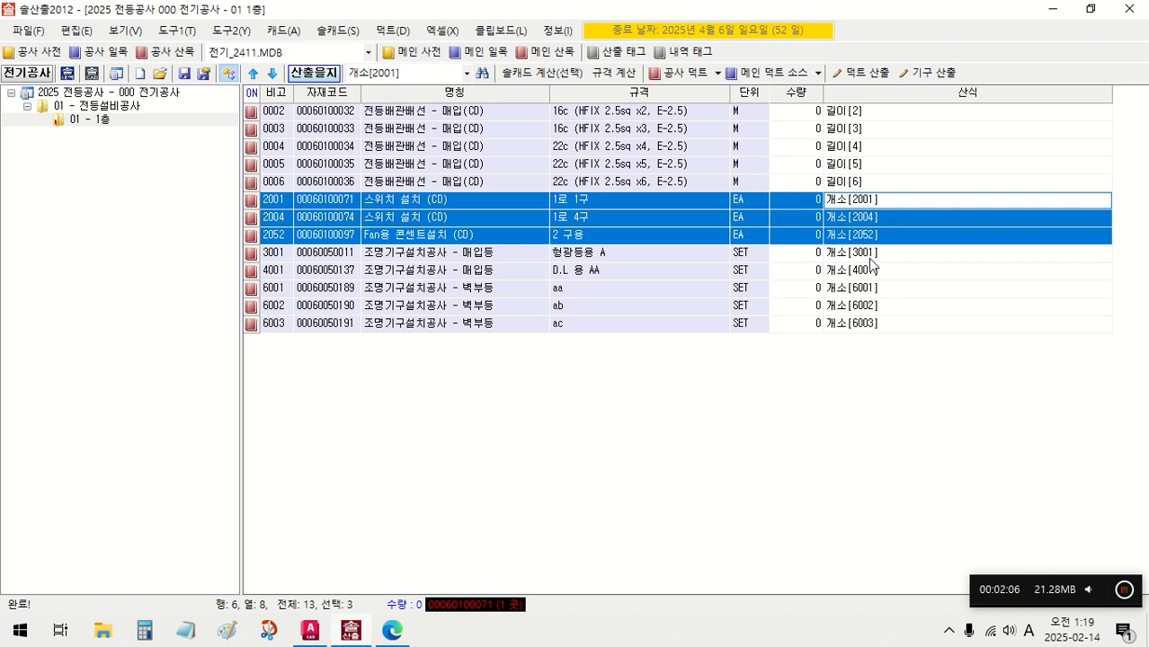
pyautogui.click(867, 256)
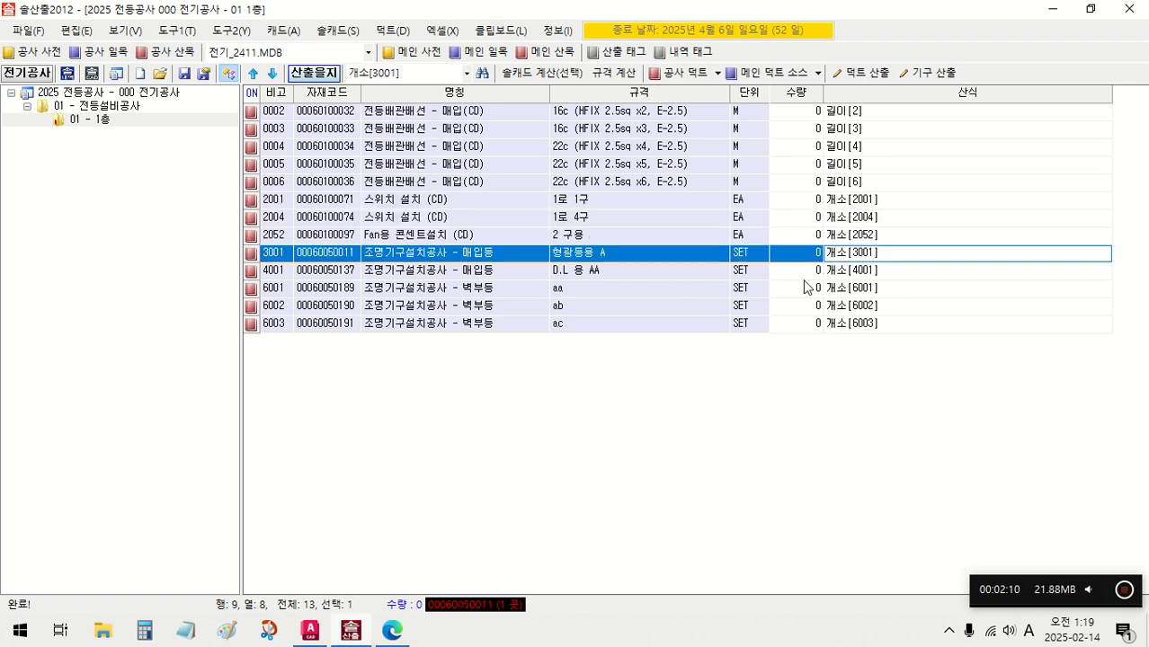
pyautogui.click(861, 273)
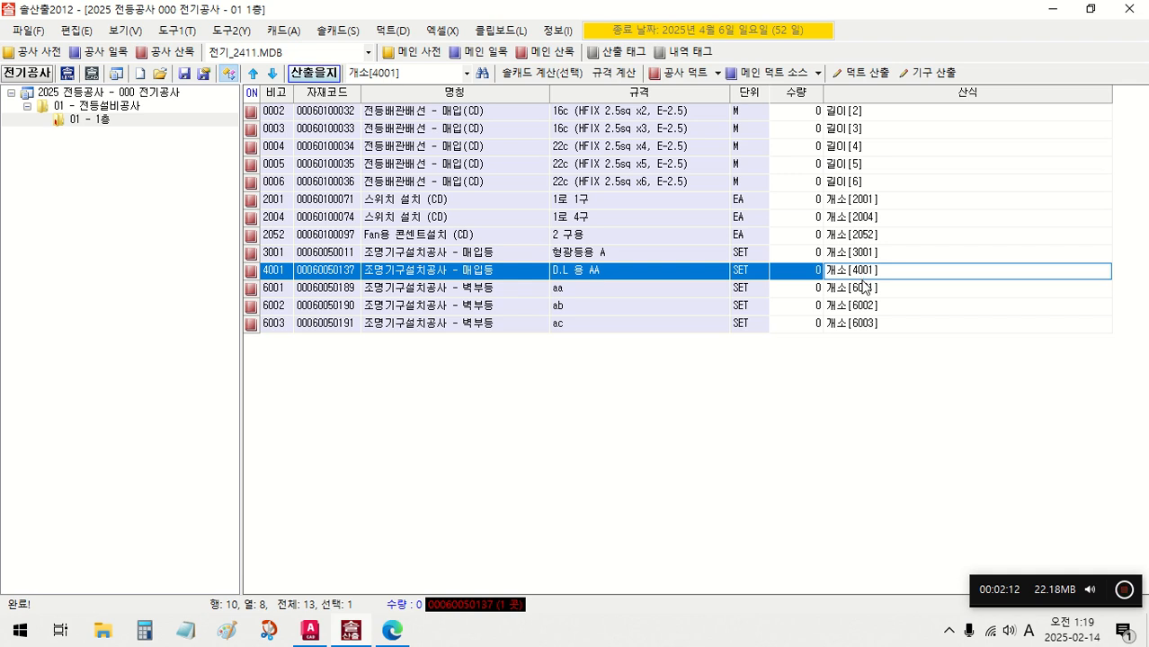
pyautogui.moveTo(863, 287); pyautogui.dragTo(856, 329)
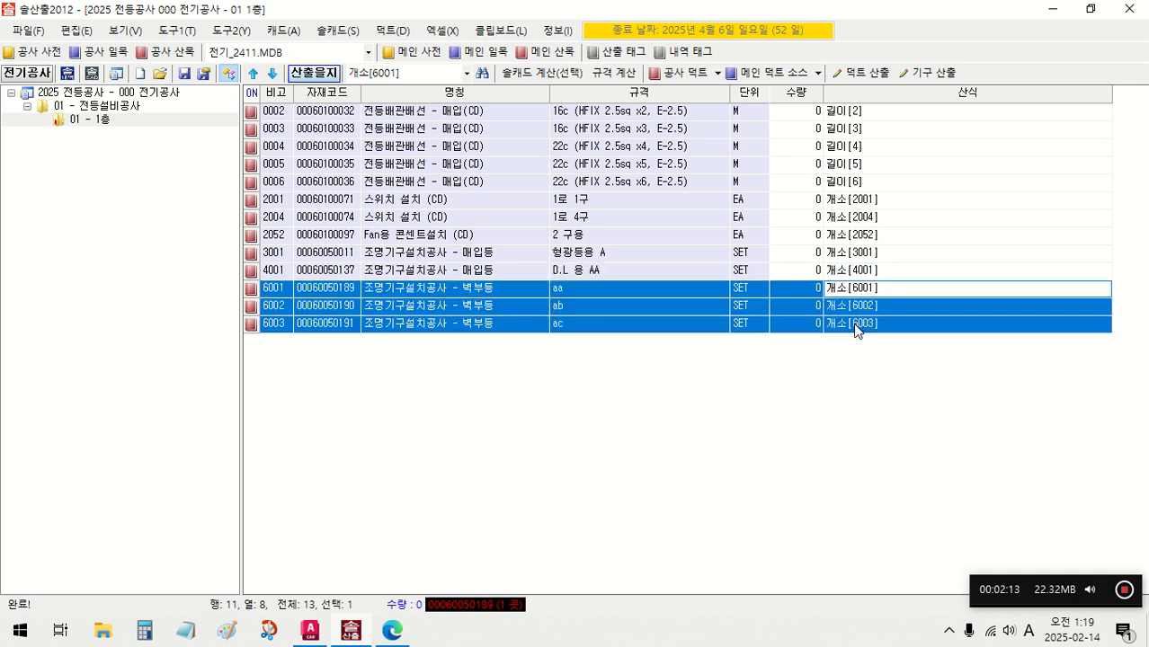
# - Review the names and 개소 formulas of the 조명기구설치공사 rows 3001 to 6003
pyautogui.click(487, 295)
pyautogui.click(485, 277)
pyautogui.click(486, 260)
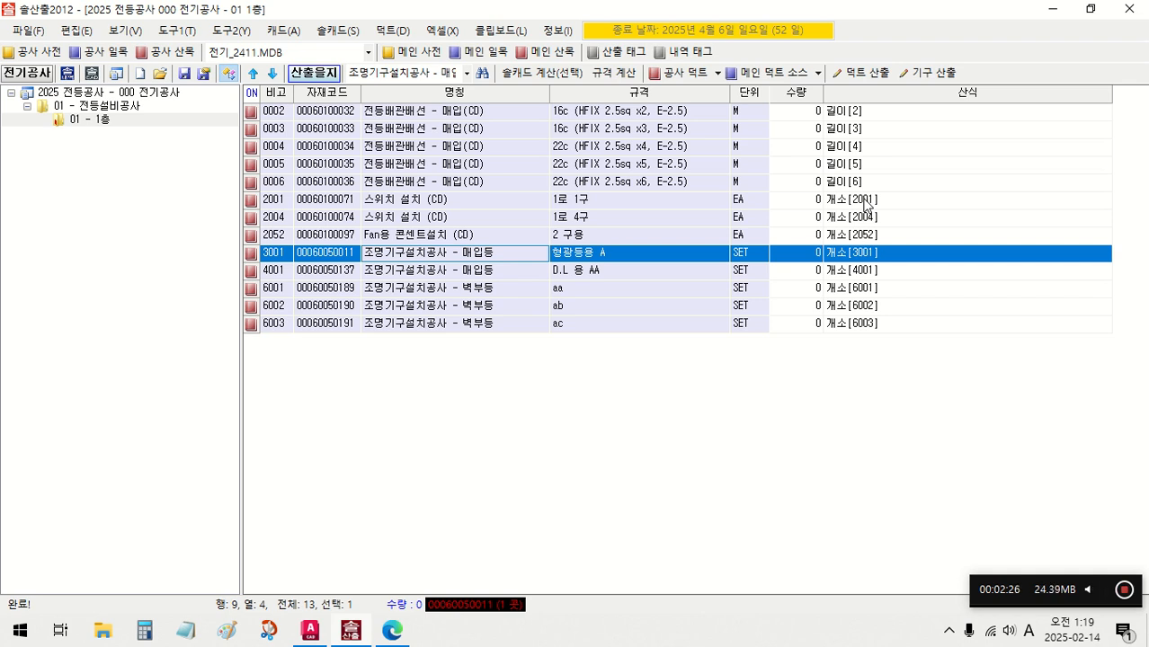
pyautogui.moveTo(858, 255); pyautogui.dragTo(855, 336)
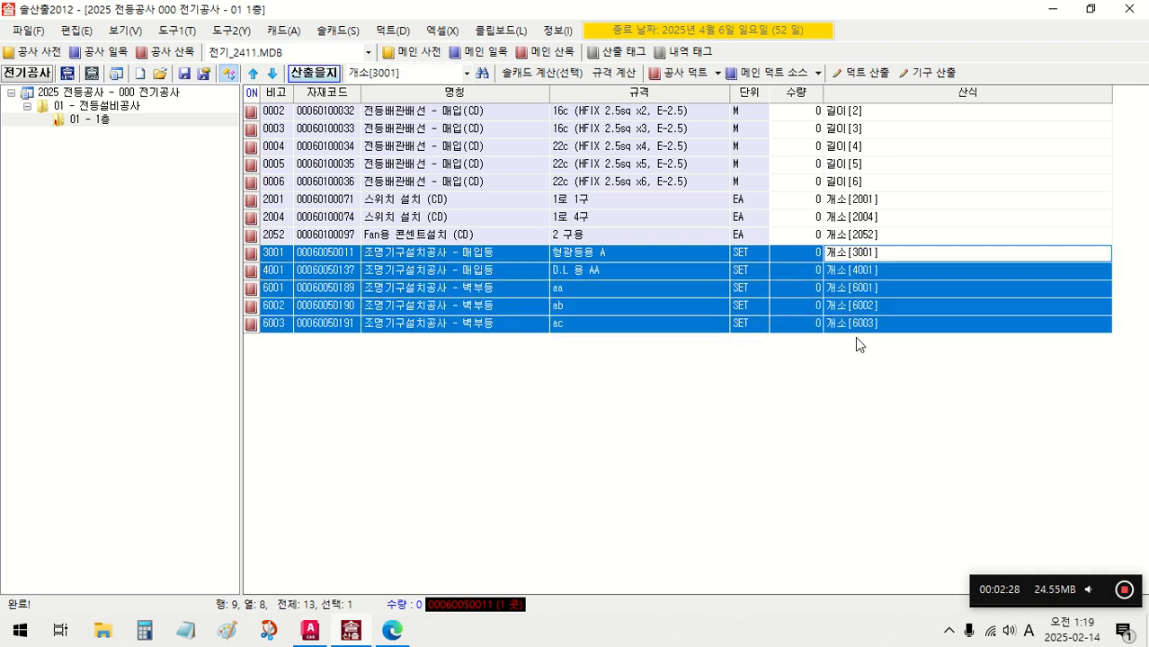
pyautogui.click(856, 335)
pyautogui.click(851, 258)
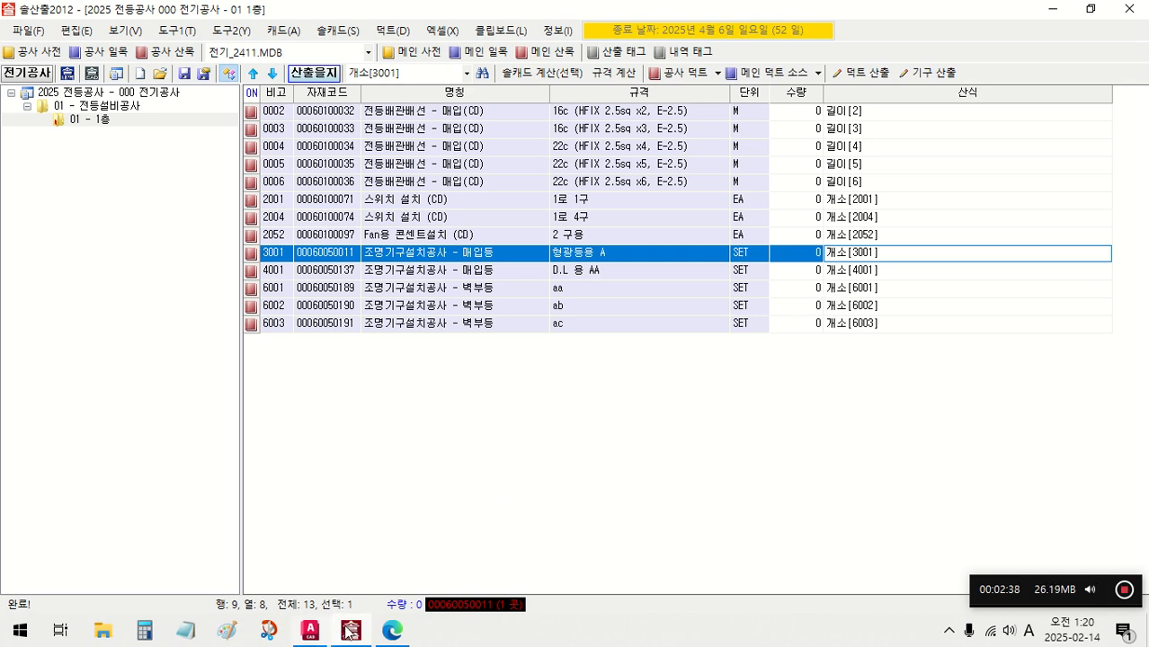
# - Export the 1층 grid to AutoCAD with 그리드 내보내기(산식 비고 레이어)(공종), insert the table right of the lighting plan and check it
pyautogui.click(284, 33)
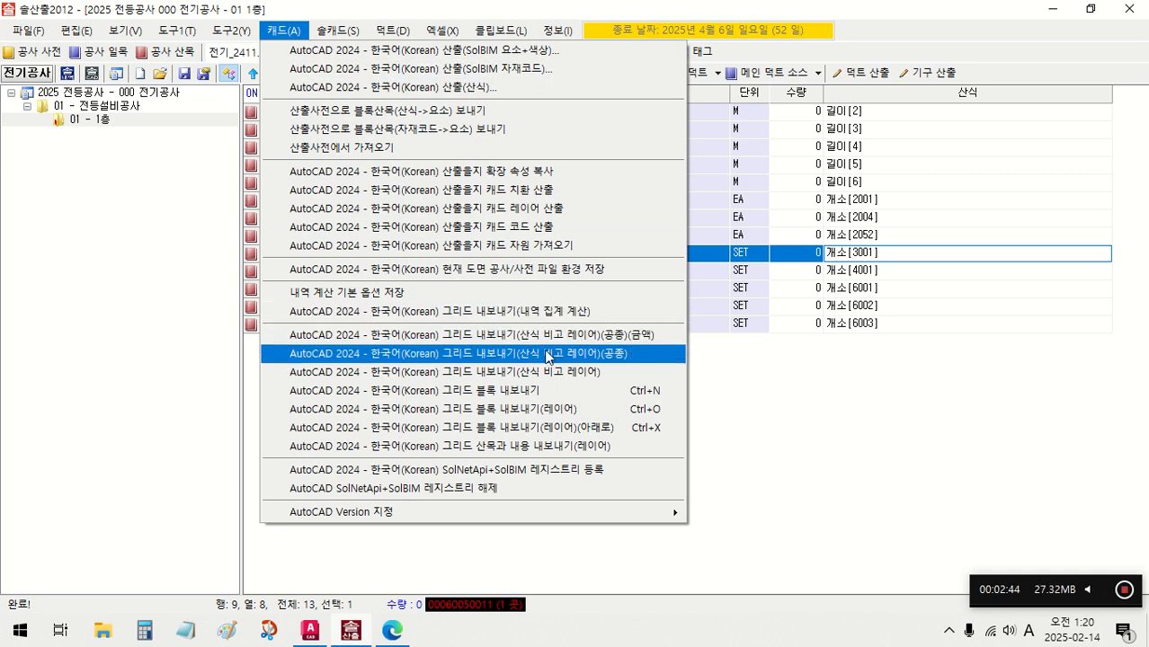
pyautogui.click(544, 352)
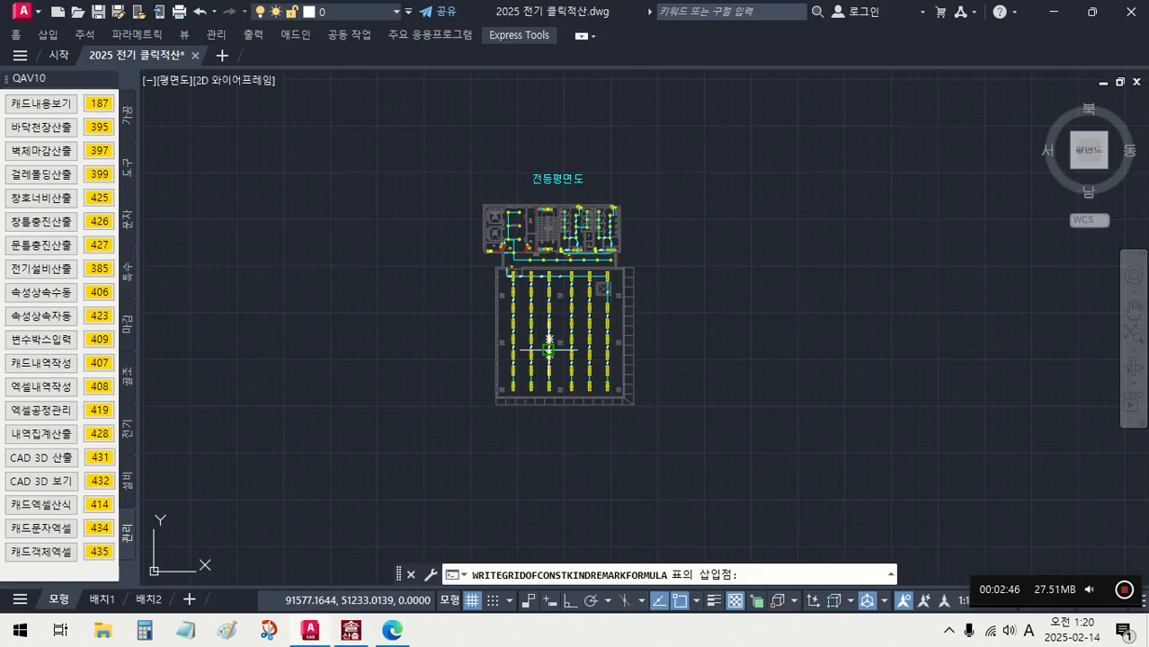
pyautogui.click(675, 205)
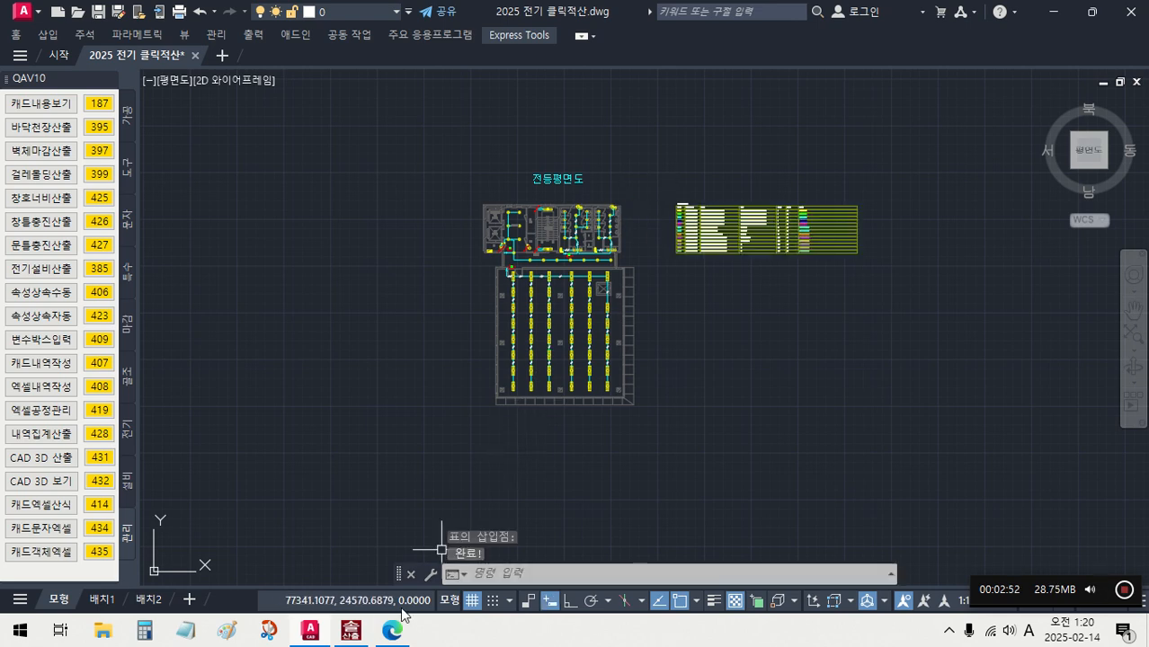
pyautogui.click(362, 630)
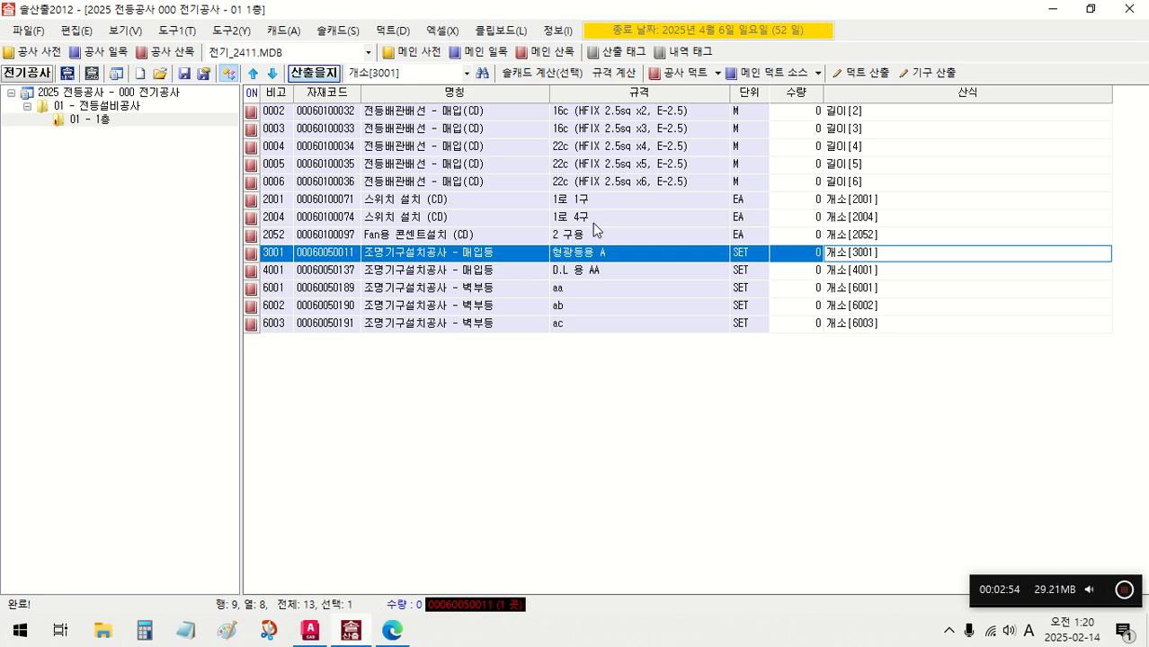
pyautogui.click(309, 630)
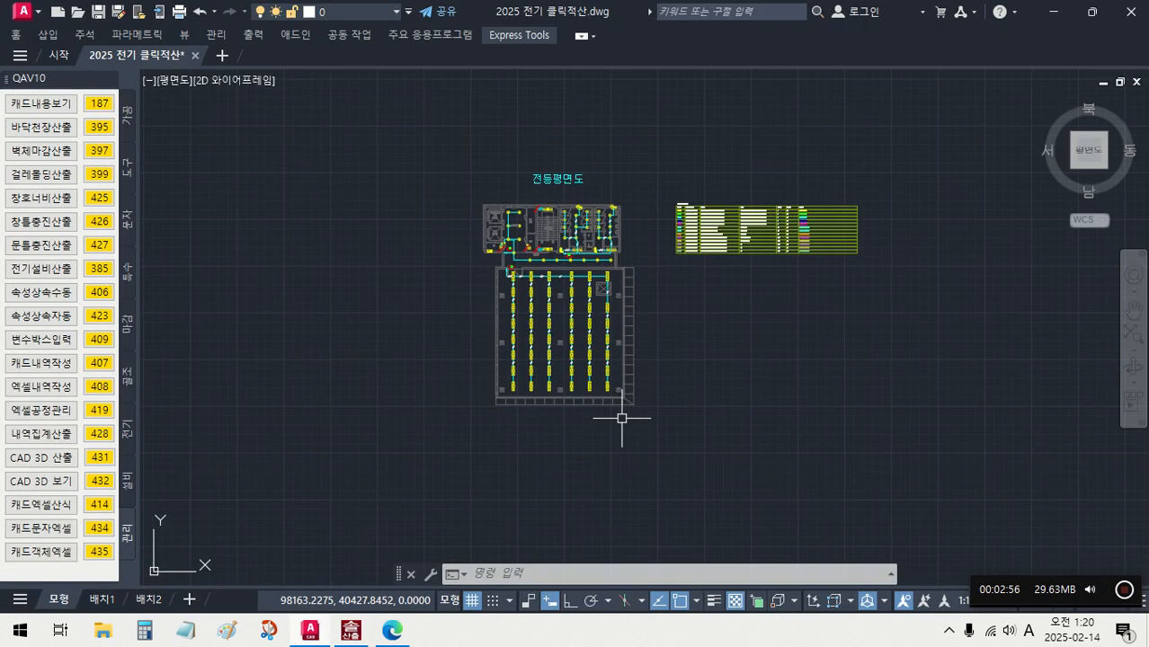
pyautogui.scroll(3, 805, 235)
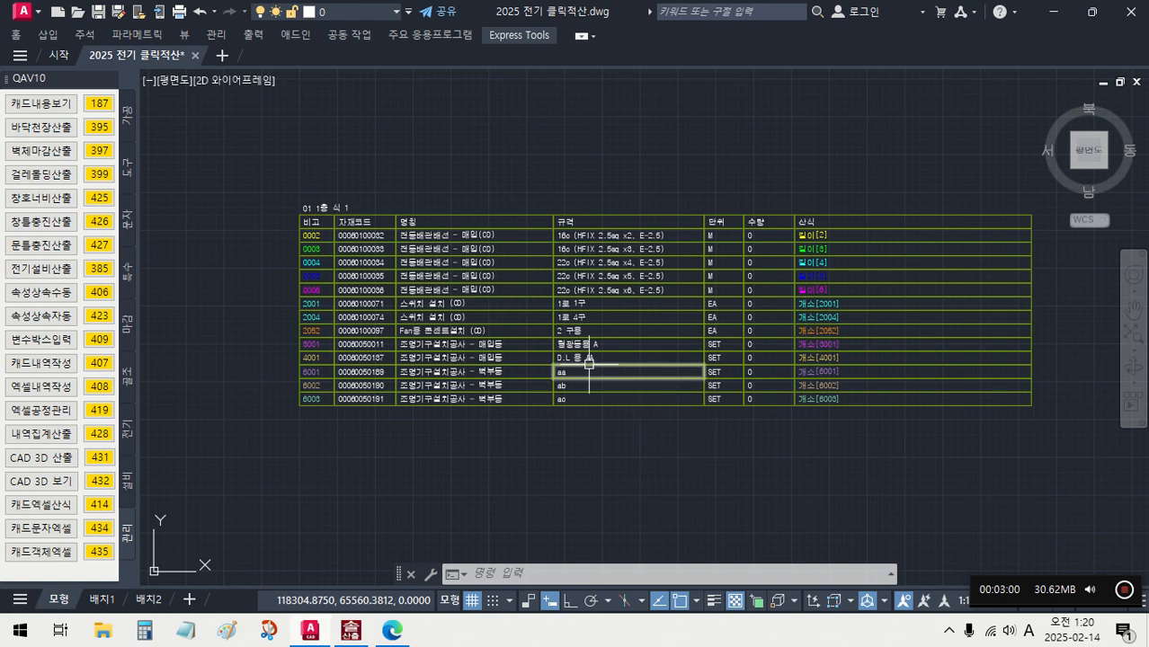
# - Examine the 산식 formulas of the inserted 1층 table and compare them with the fixtures on the 전등평면도 lighting plan
pyautogui.scroll(1, 804, 259)
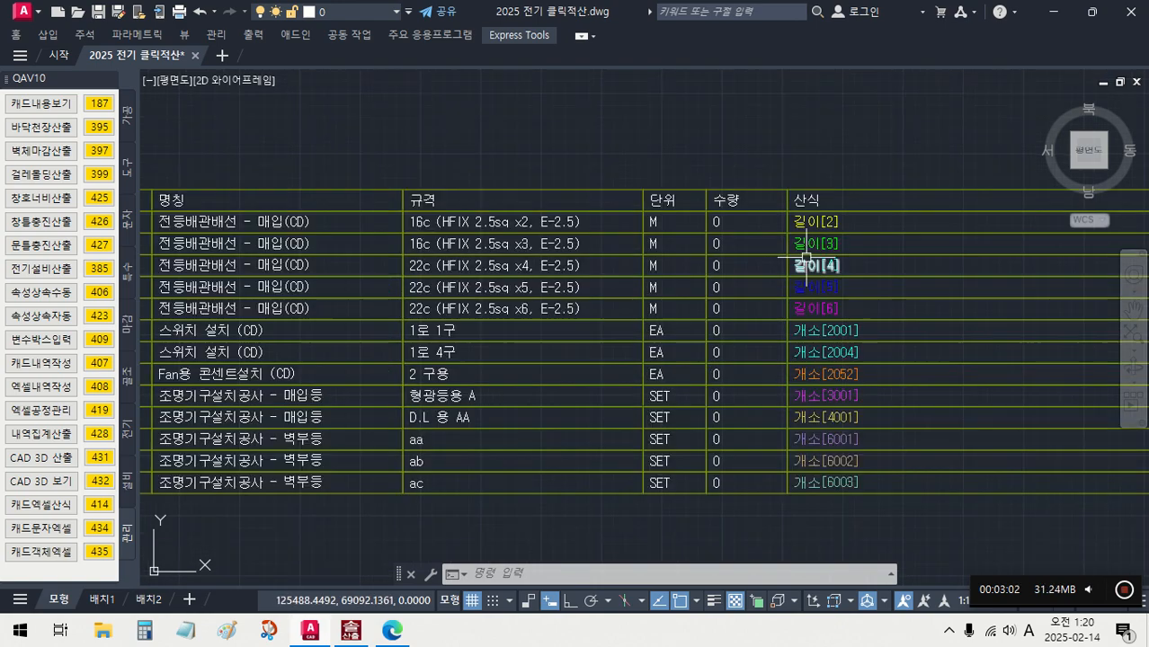
pyautogui.scroll(-3, 805, 258)
pyautogui.moveTo(672, 326); pyautogui.dragTo(693, 283, button='middle')
pyautogui.scroll(-3, 692, 284)
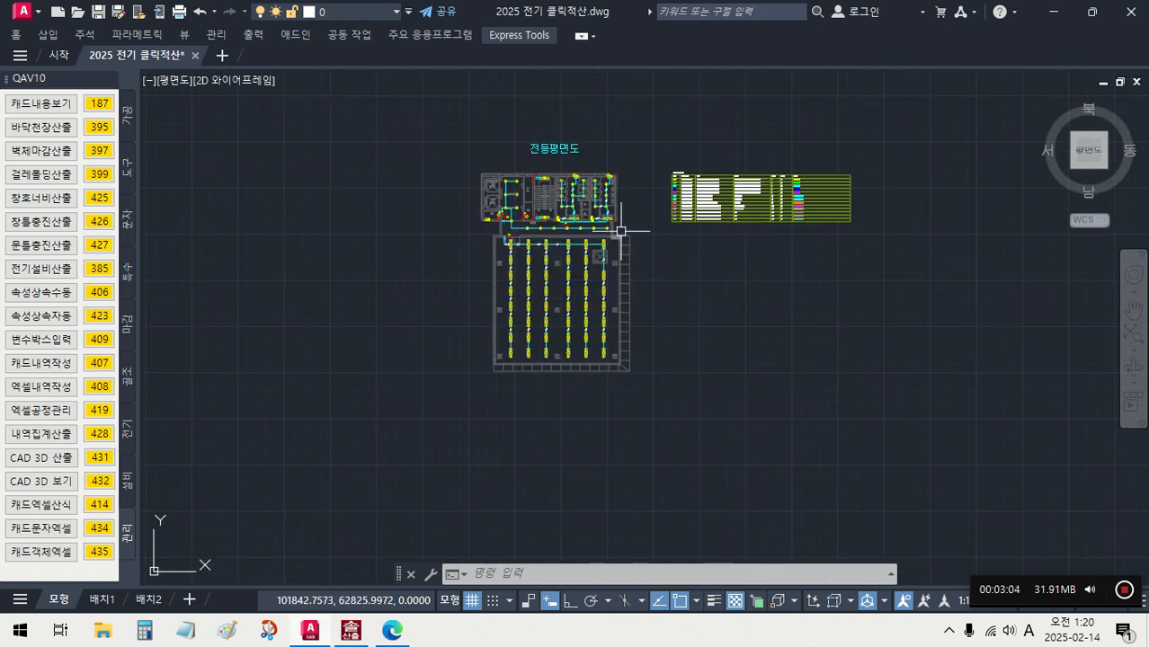
pyautogui.scroll(3, 624, 224)
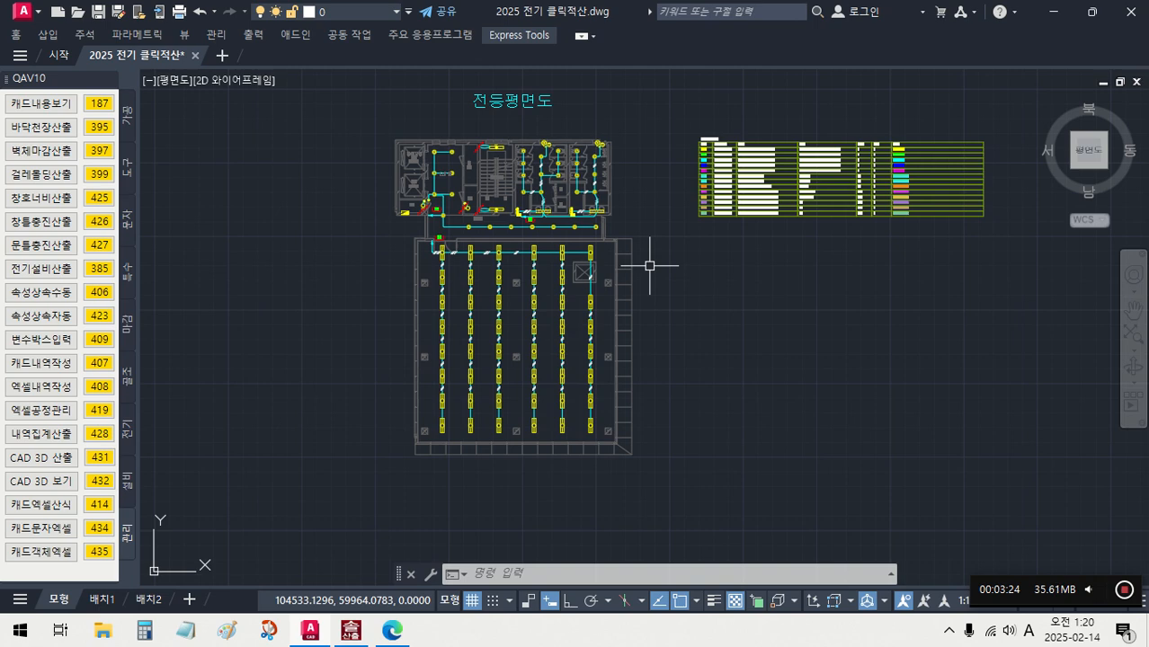
pyautogui.scroll(4, 589, 255)
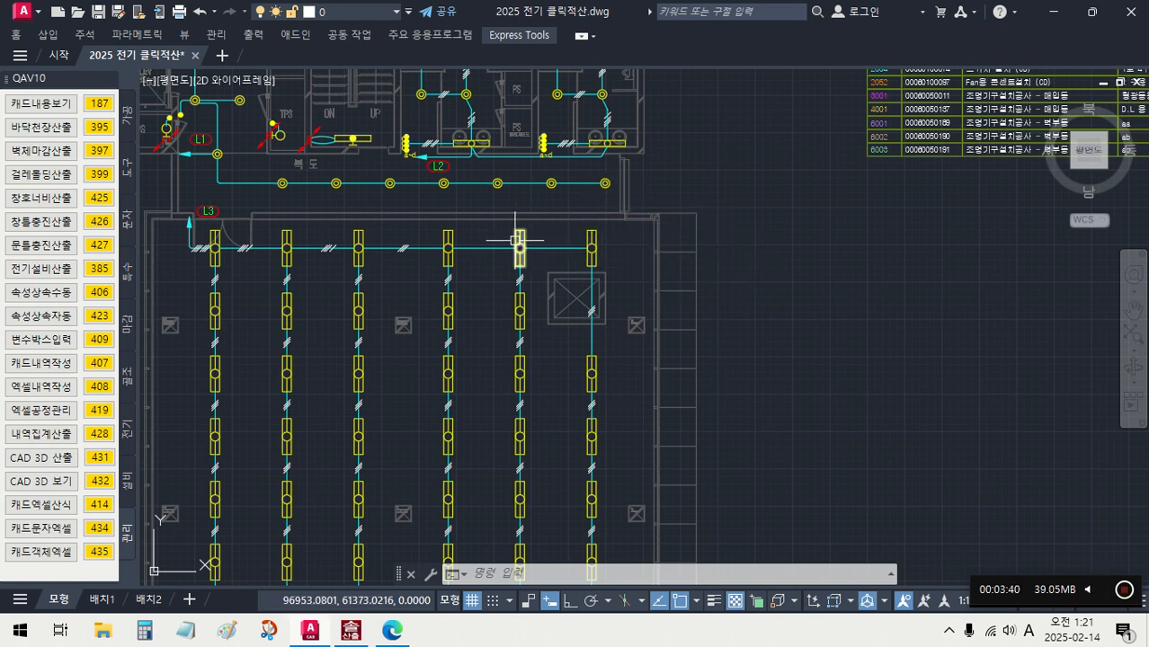
pyautogui.scroll(-2, 515, 240)
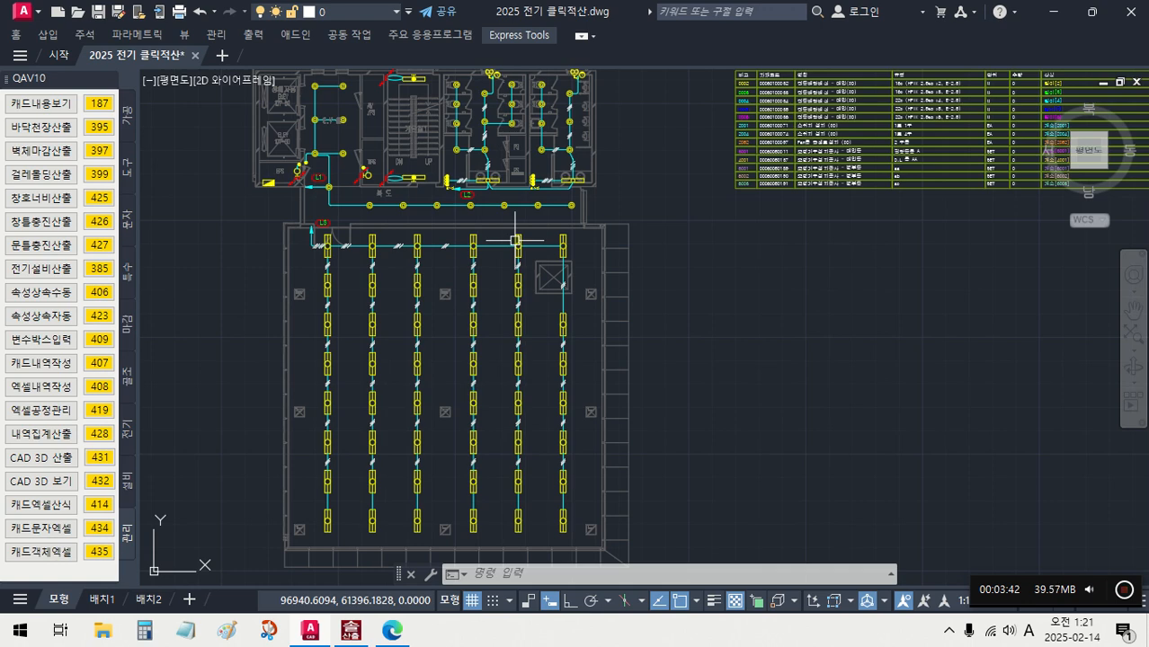
pyautogui.scroll(-2, 515, 240)
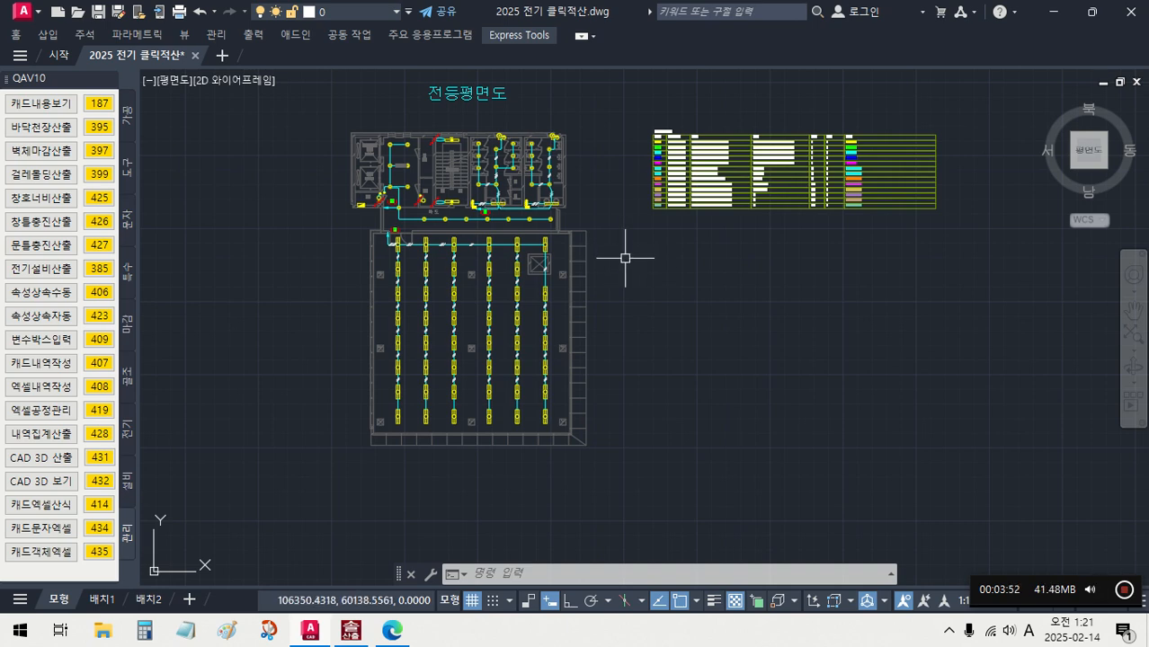
pyautogui.scroll(2, 559, 265)
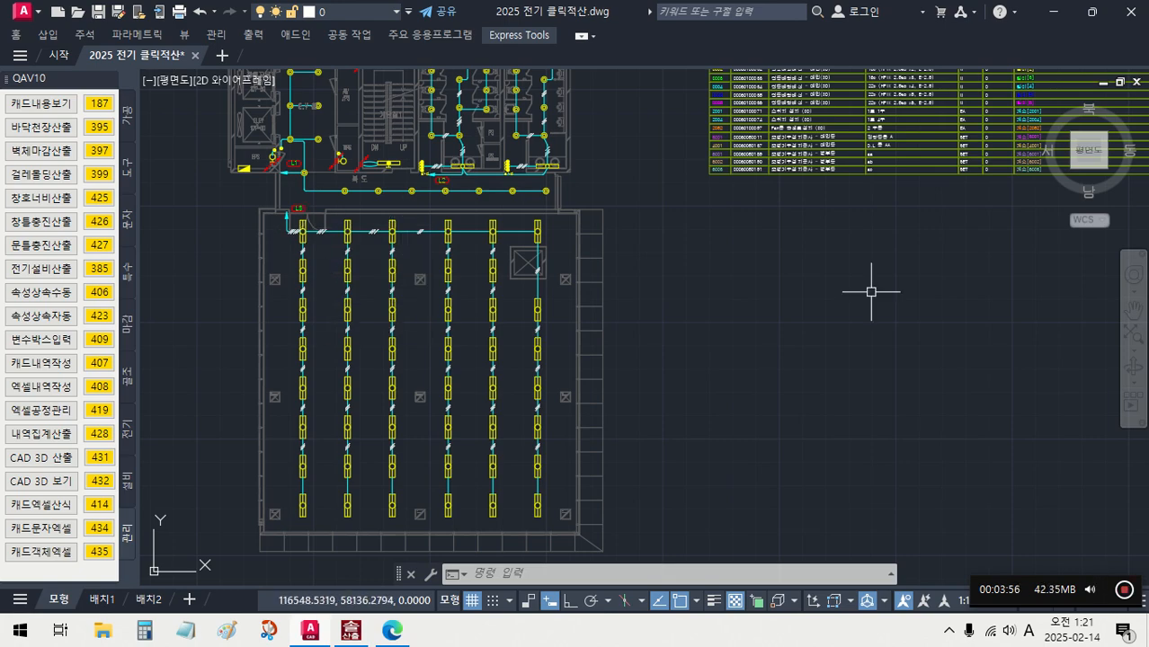
pyautogui.moveTo(872, 282); pyautogui.dragTo(520, 393, button='middle')
pyautogui.scroll(5, 652, 217)
pyautogui.scroll(-5, 652, 218)
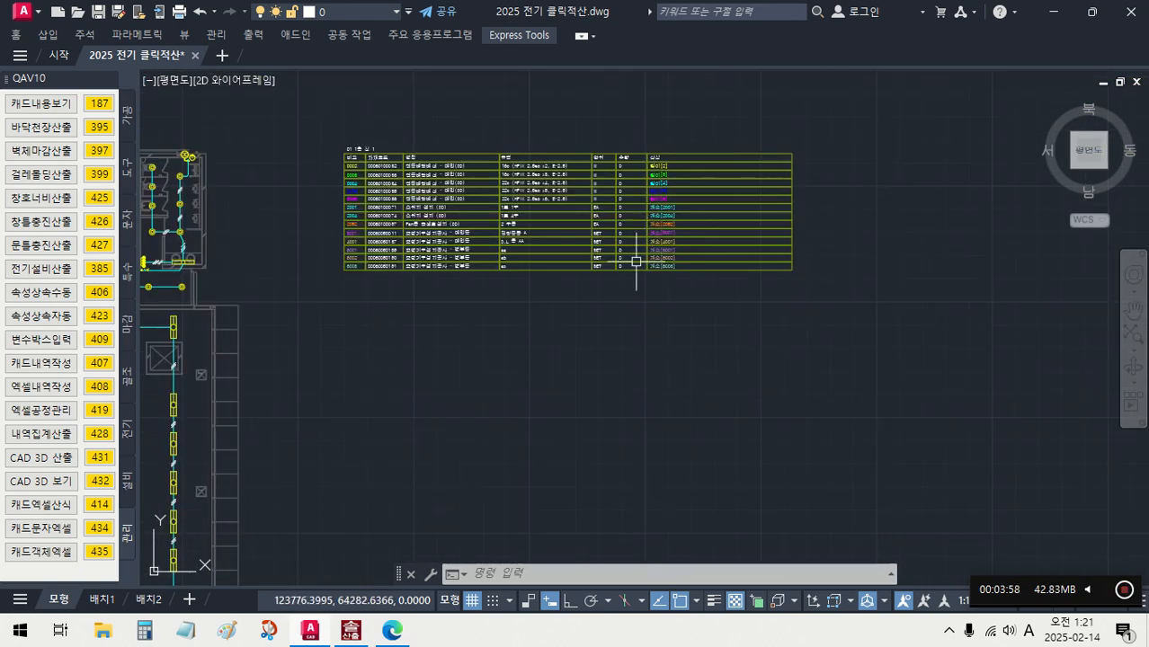
pyautogui.moveTo(548, 309); pyautogui.dragTo(796, 242, button='middle')
pyautogui.moveTo(616, 311); pyautogui.dragTo(763, 225, button='middle')
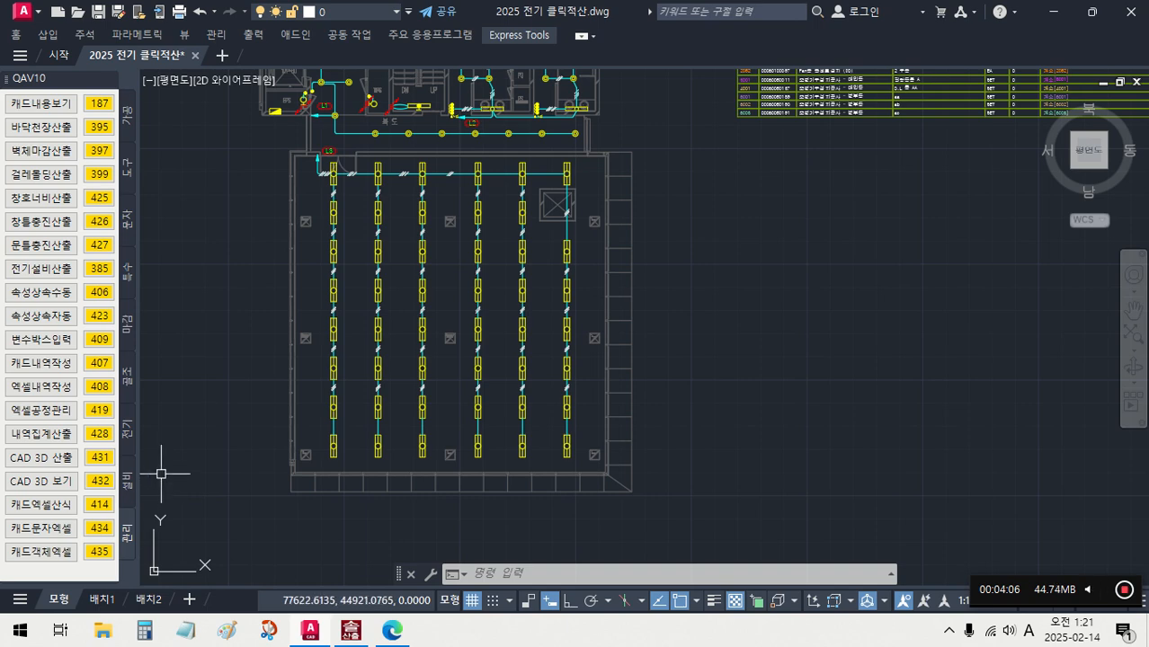
# - Select all FL32-2 fluorescent fixture blocks with 기구번호주기 (QAY) and assign them number 3001 from the table
pyautogui.click(130, 433)
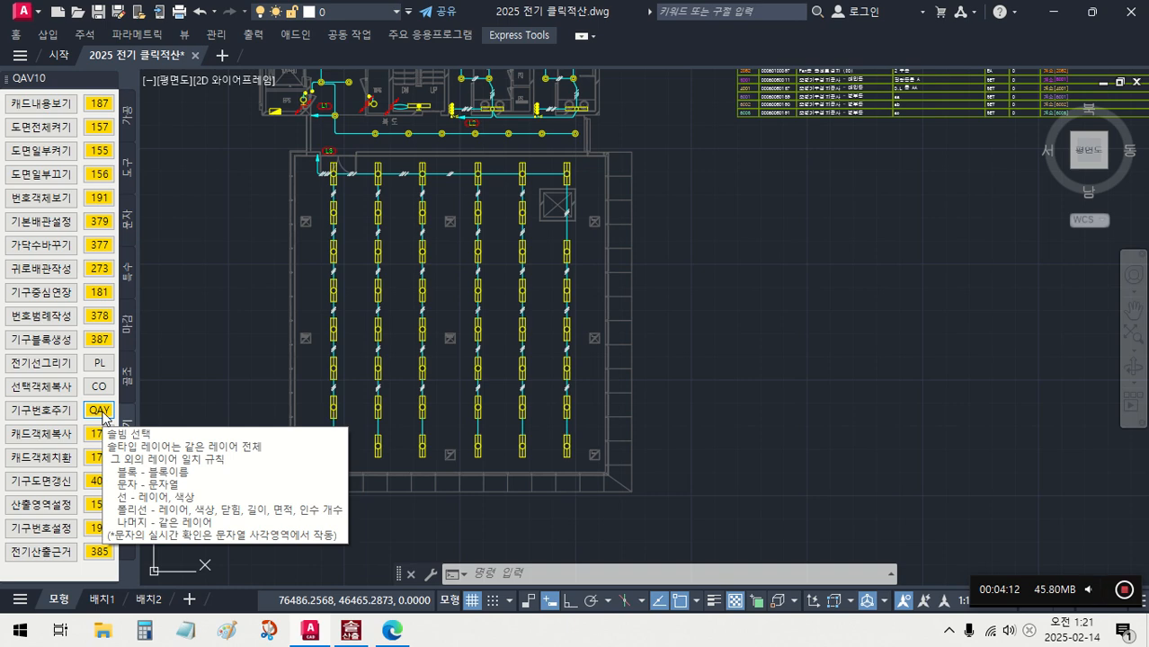
pyautogui.click(100, 411)
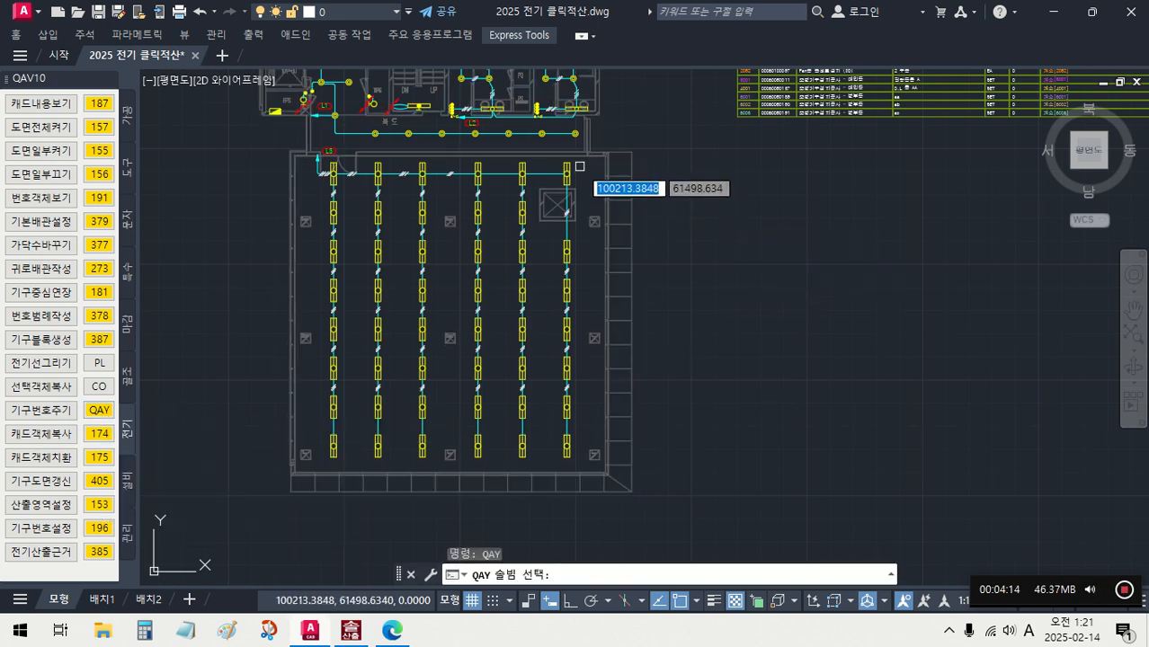
pyautogui.scroll(3, 580, 166)
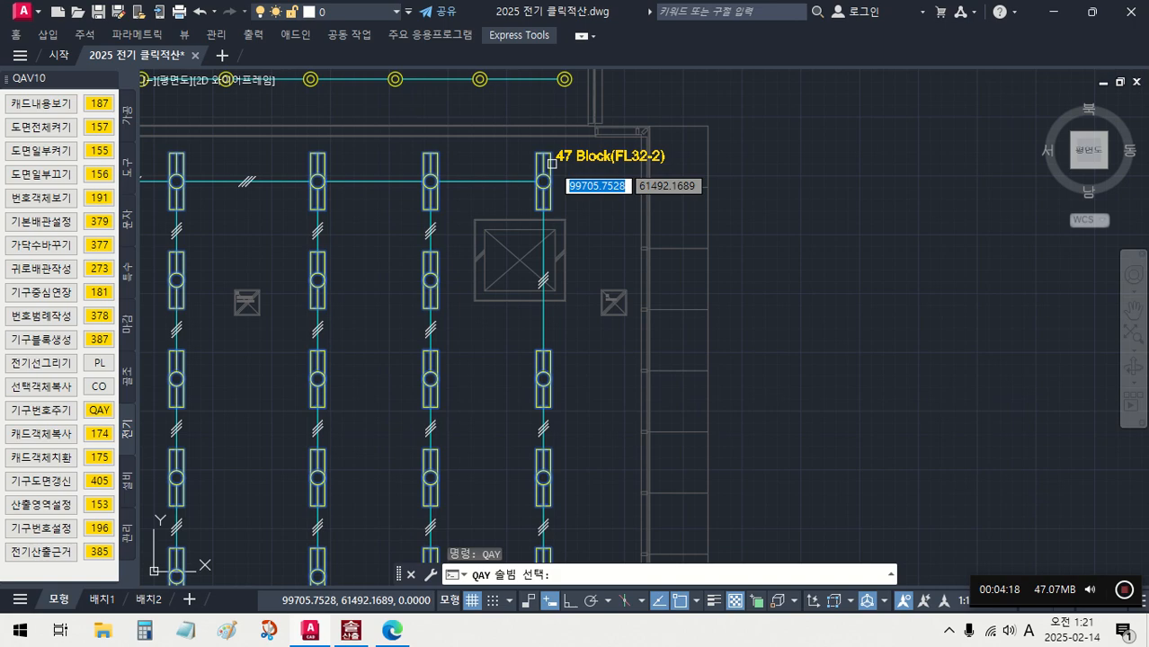
pyautogui.click(551, 163)
pyautogui.scroll(-4, 546, 159)
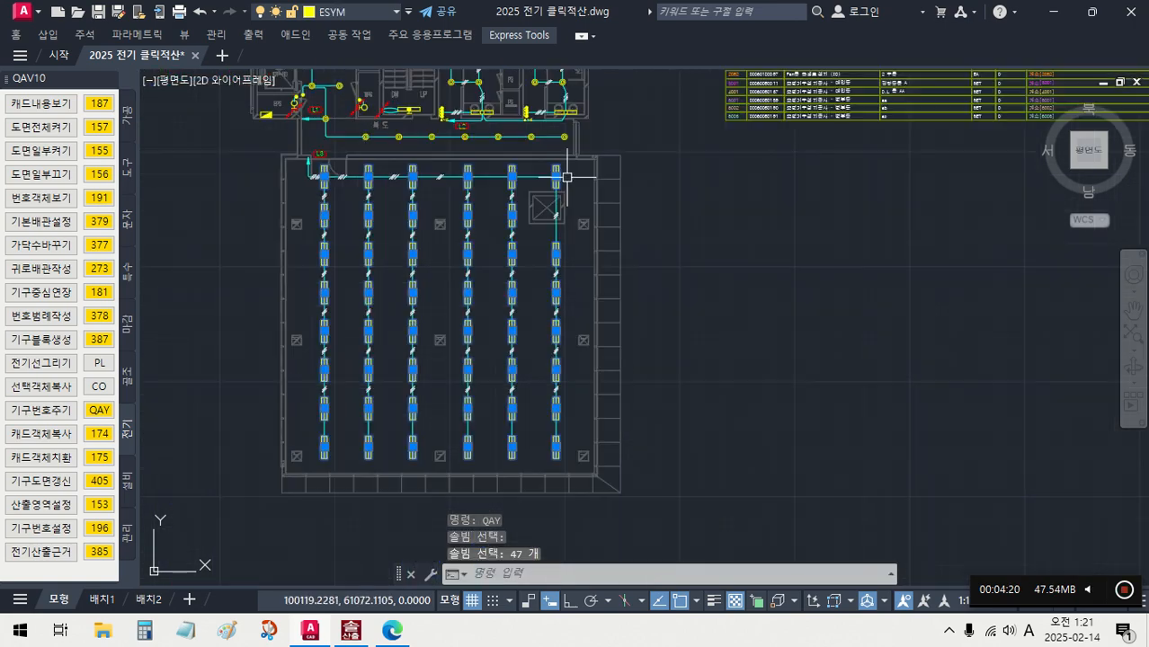
pyautogui.moveTo(708, 269); pyautogui.dragTo(468, 379, button='middle')
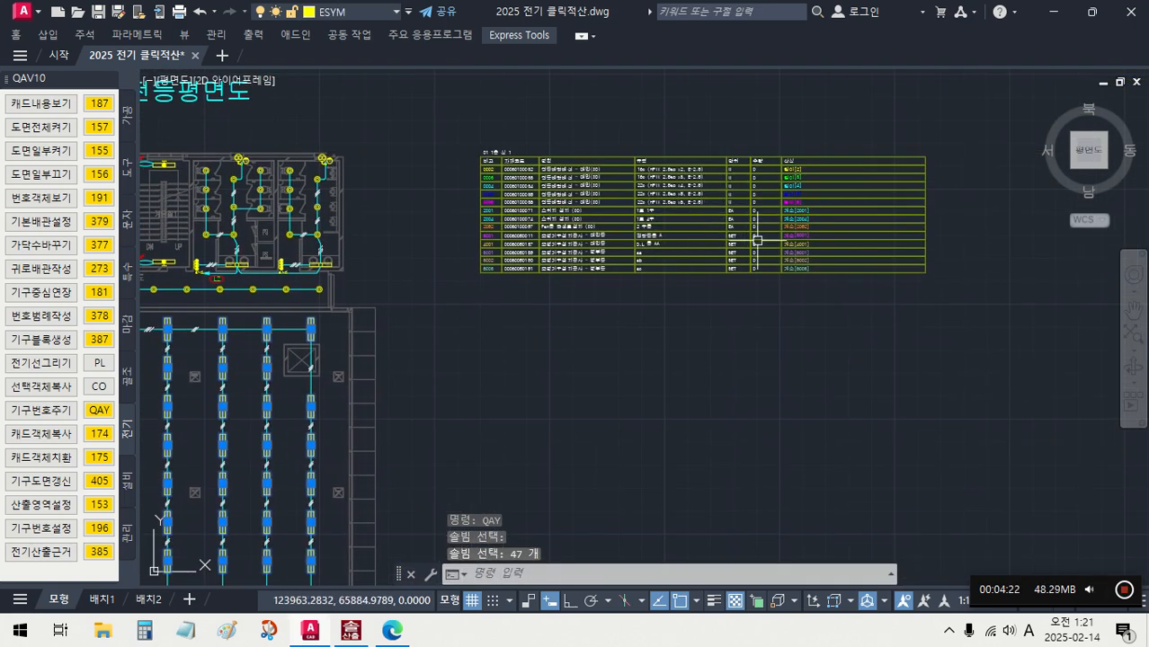
pyautogui.scroll(2, 795, 245)
pyautogui.scroll(2, 644, 243)
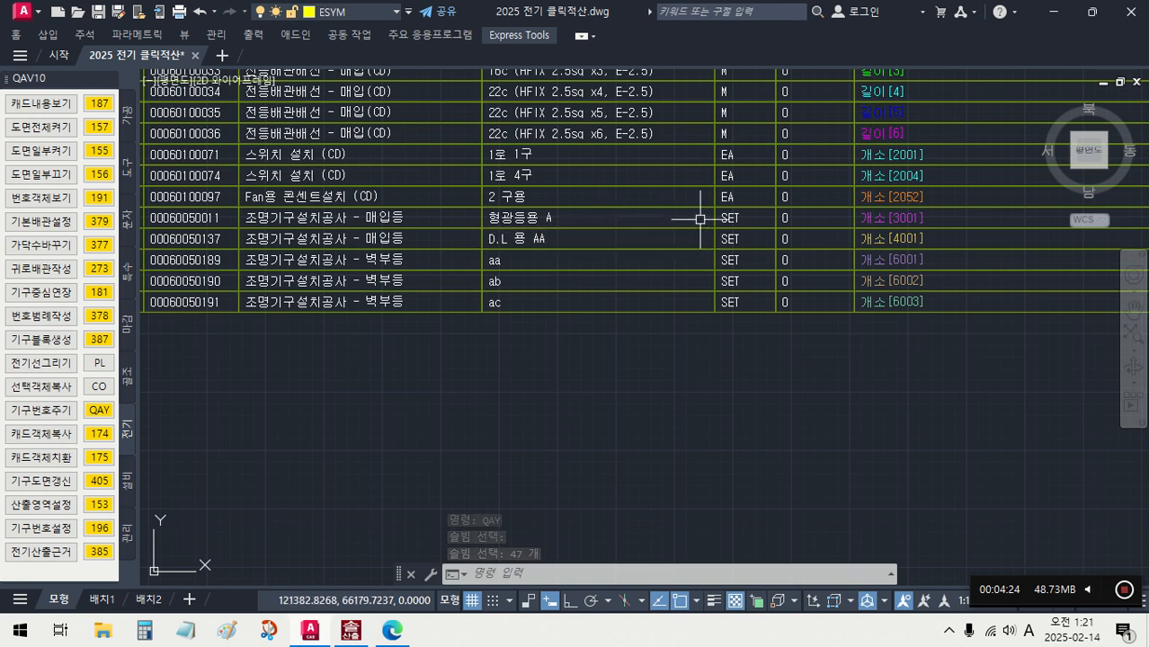
pyautogui.scroll(-3, 708, 334)
pyautogui.moveTo(707, 334); pyautogui.dragTo(815, 256, button='middle')
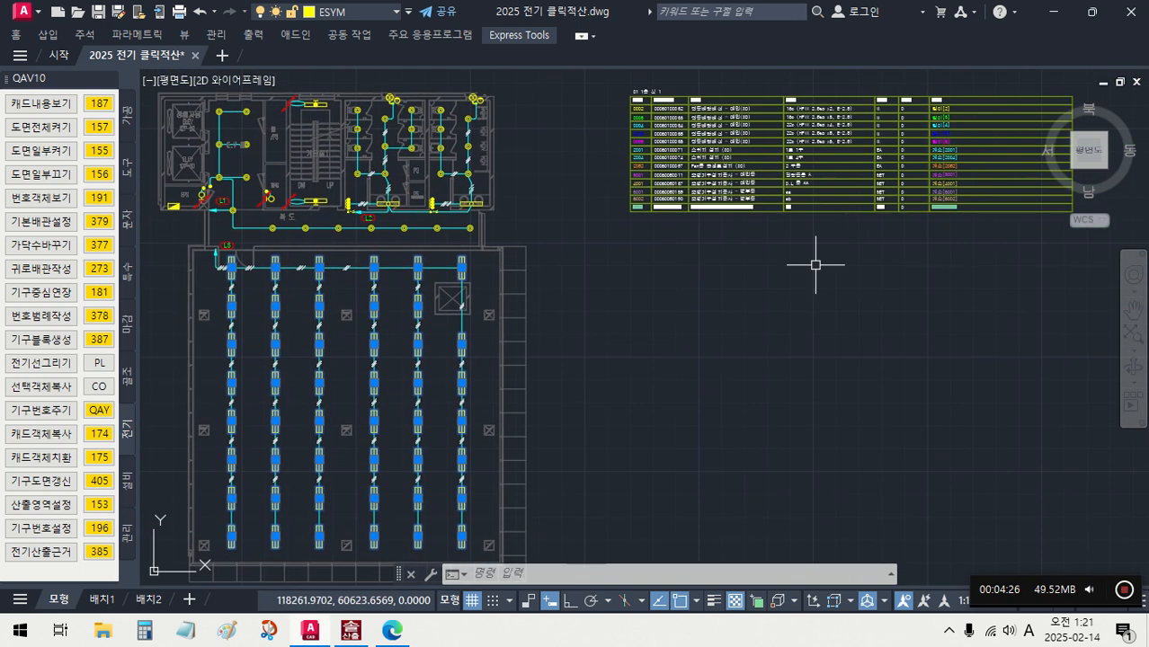
pyautogui.scroll(-1, 689, 346)
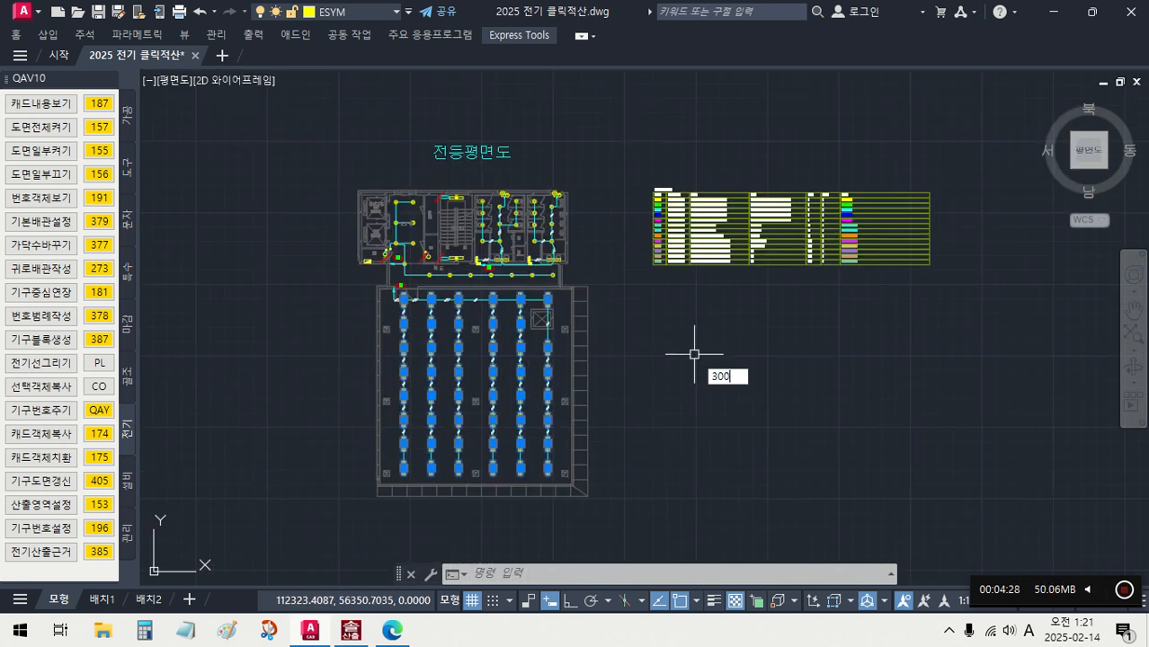
pyautogui.press('Return')
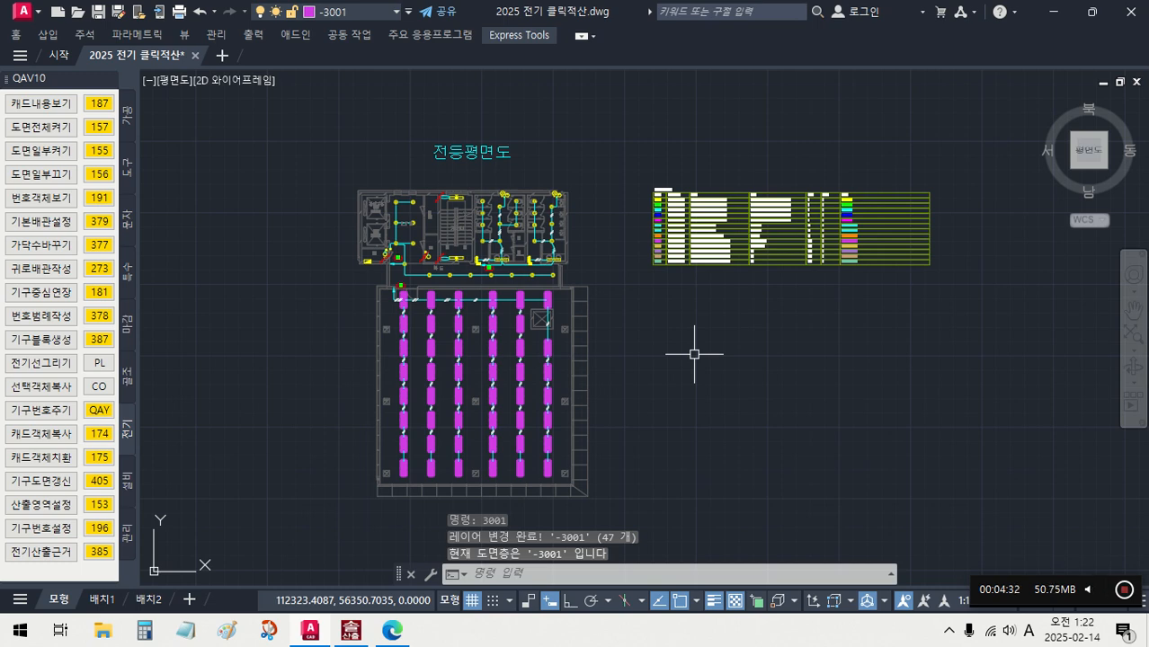
# - Select all round downlight symbols from one in the corridor with 기구번호주기 (QAY) and assign them number 4001
pyautogui.click(99, 411)
pyautogui.scroll(10, 431, 296)
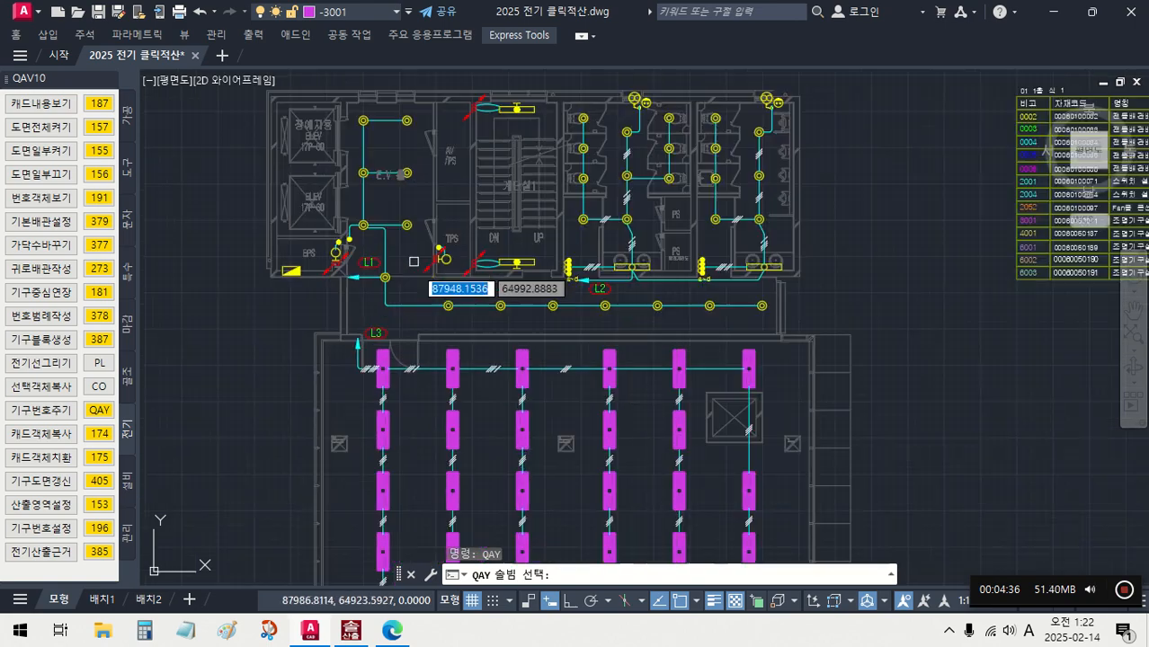
pyautogui.click(445, 322)
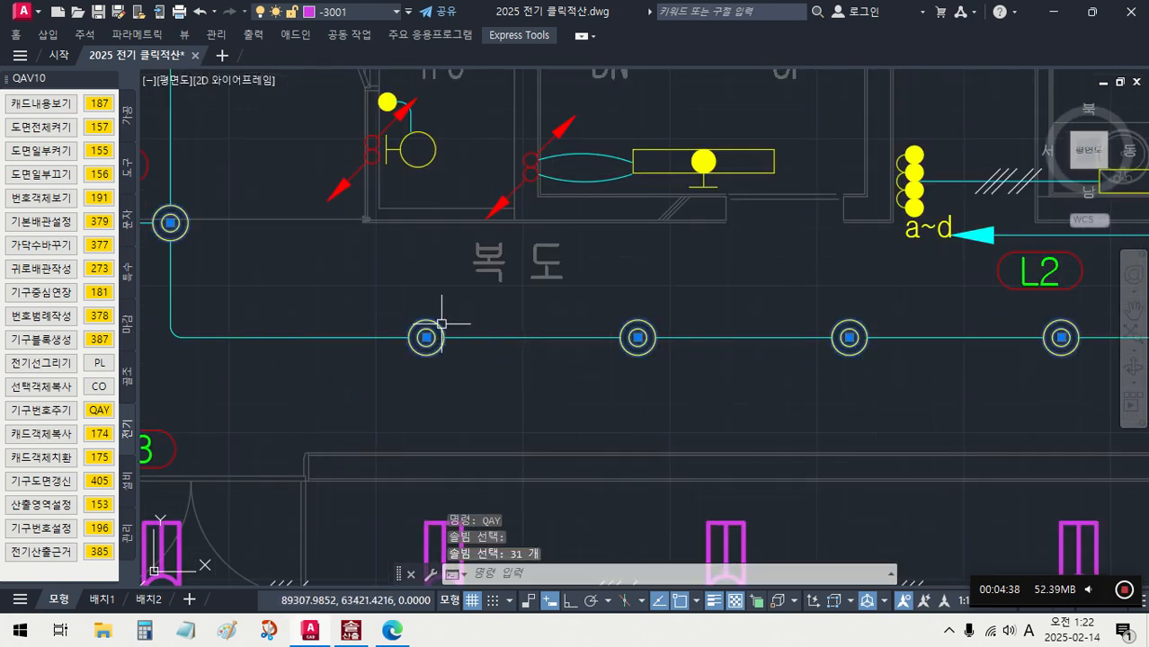
pyautogui.write('400')
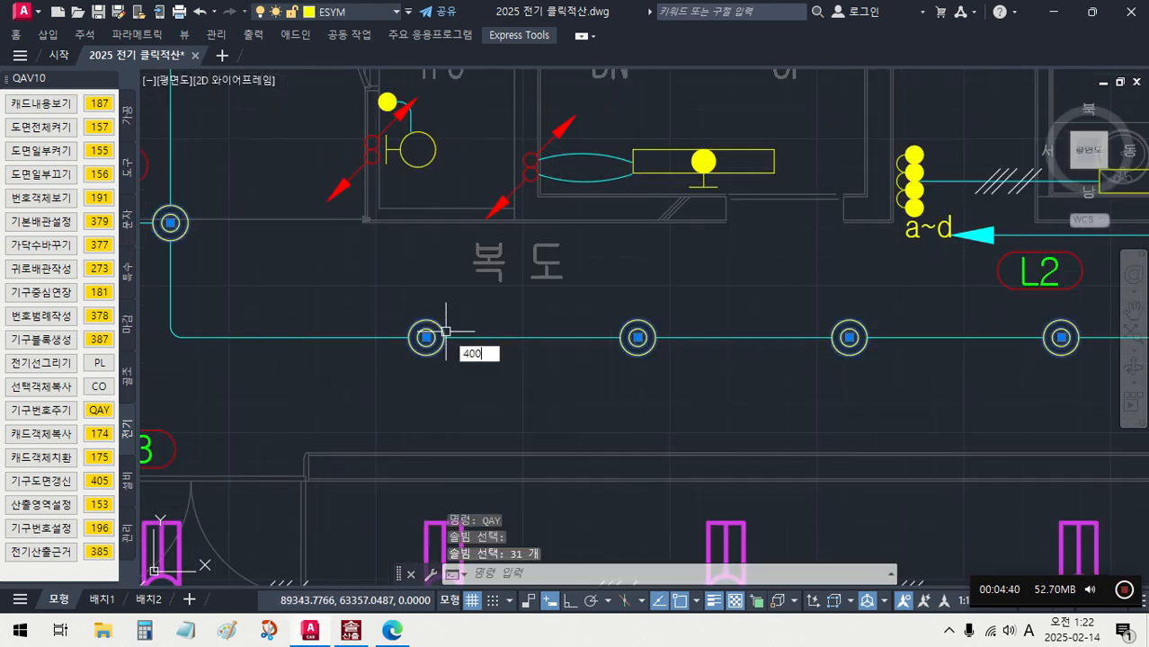
pyautogui.write('1')
pyautogui.press('Return')
pyautogui.scroll(-8, 445, 331)
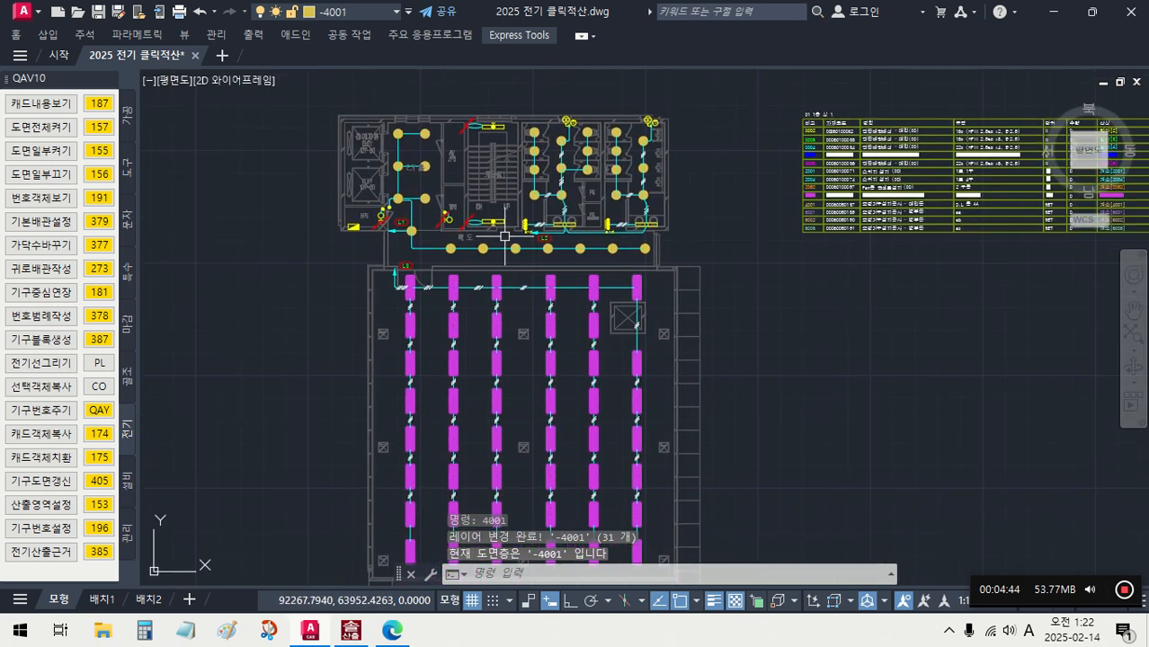
# - Assign number 6001 to the round wall light symbols in the EPS and TPS rooms with 기구번호주기 (QAY)
pyautogui.click(101, 412)
pyautogui.scroll(5, 414, 205)
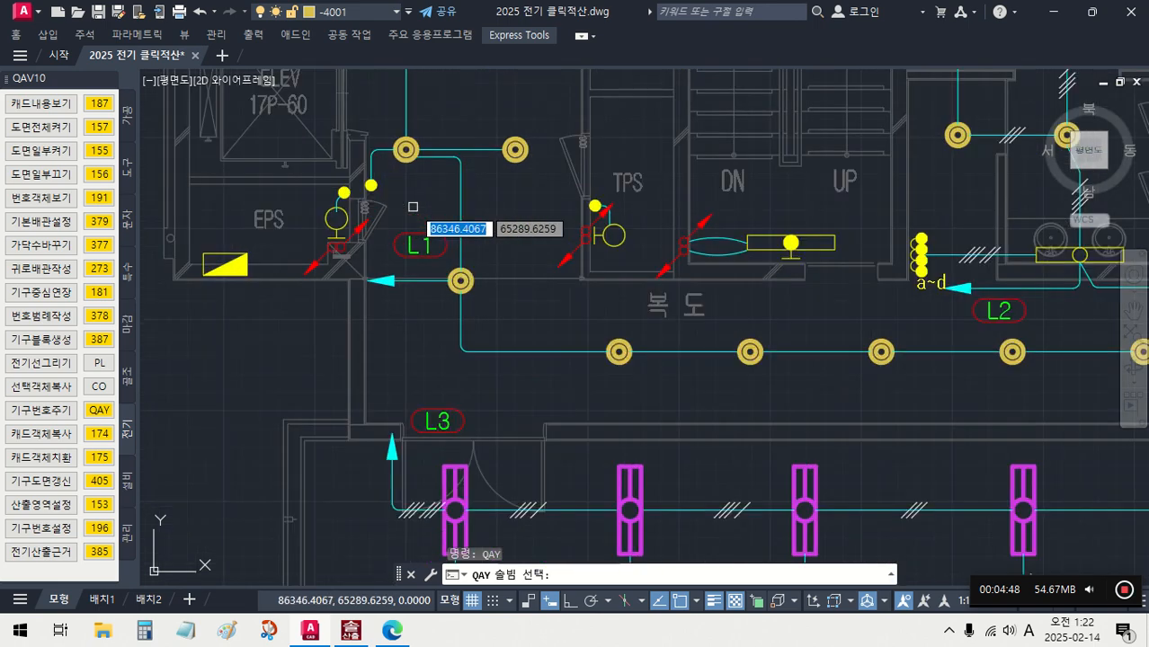
pyautogui.click(337, 218)
pyautogui.click(612, 236)
pyautogui.press('Return')
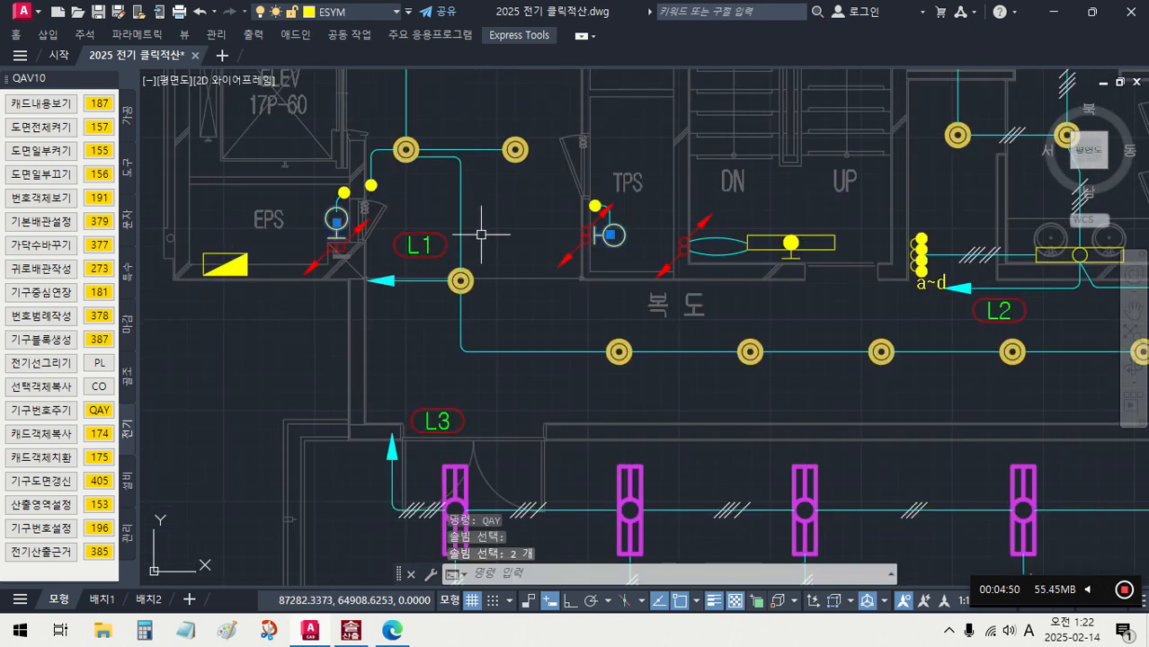
pyautogui.write('6001')
pyautogui.press('Return')
# - Assign number 6002 to the rectangular wall light symbols in the 계단실1 stairwell with 기구번호주기 (QAY)
pyautogui.click(101, 410)
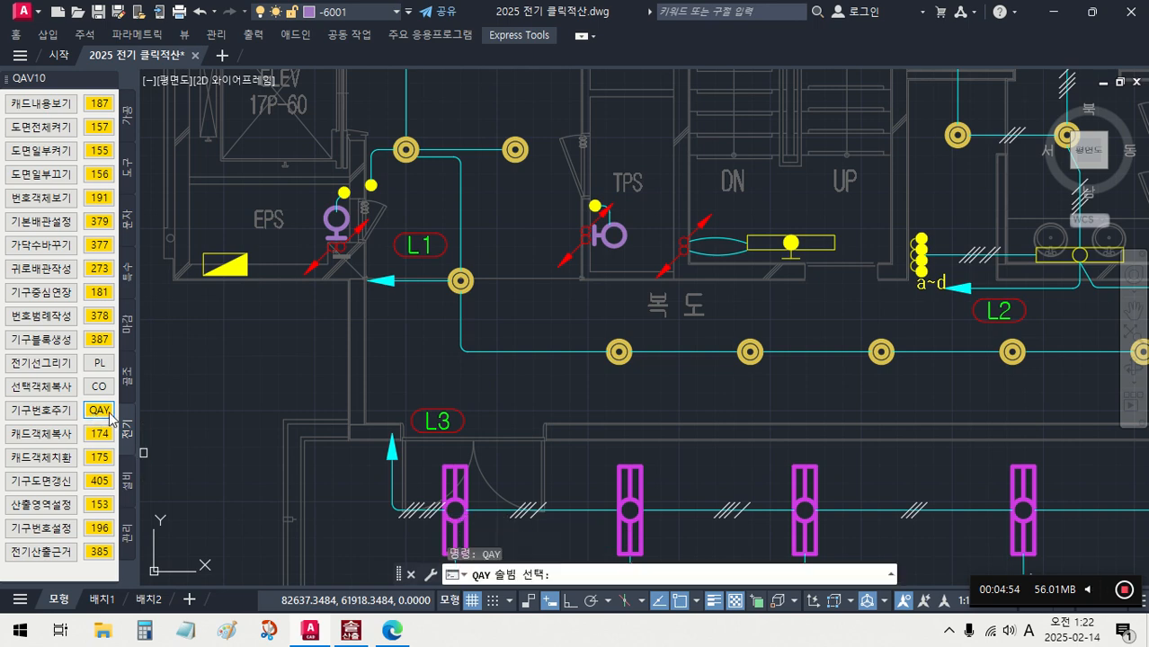
pyautogui.click(833, 245)
pyautogui.press('Return')
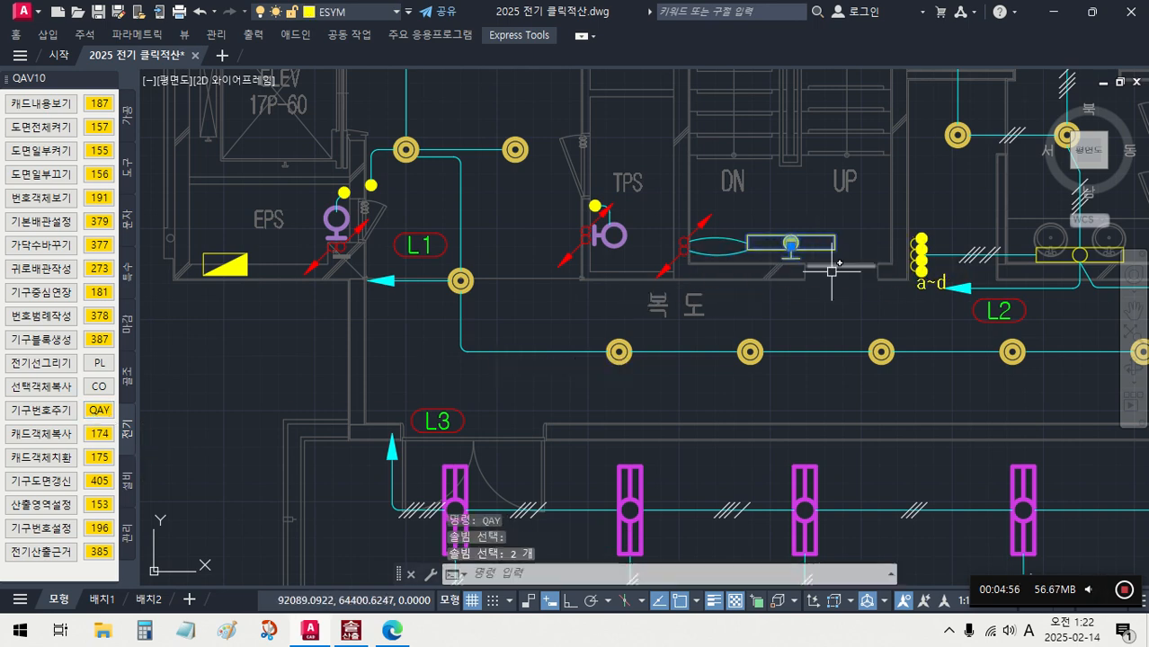
pyautogui.press('Return')
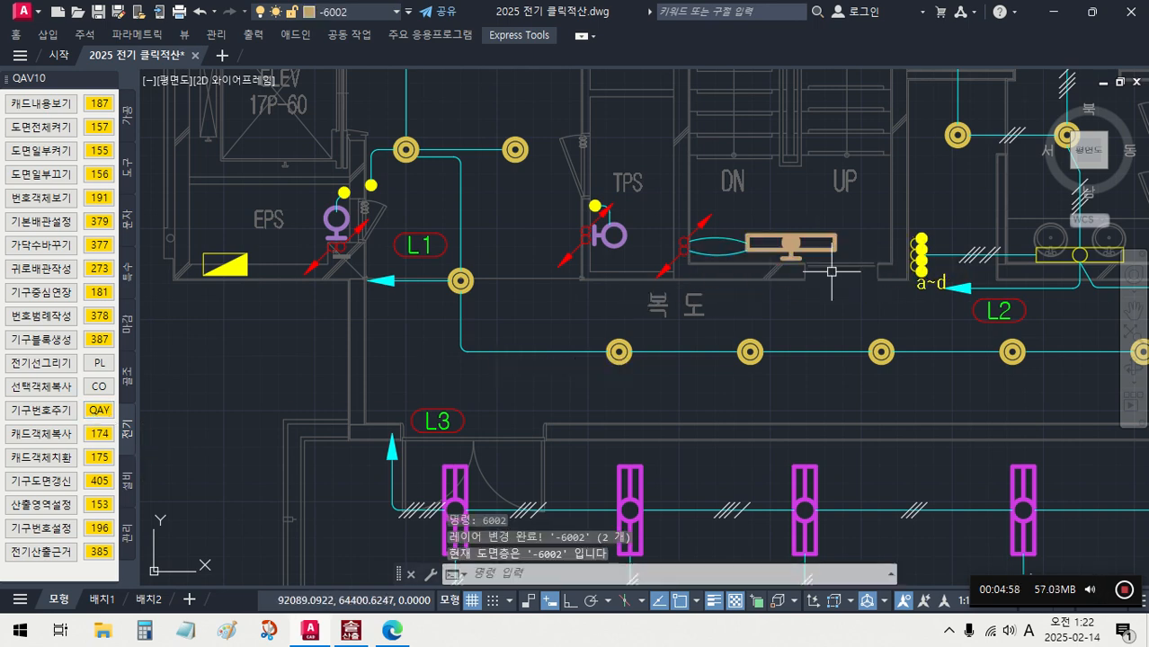
# - Assign number 6003 to the rectangular wall light symbols above the washbasins in the toilets with 기구번호주기 (QAY)
pyautogui.click(99, 410)
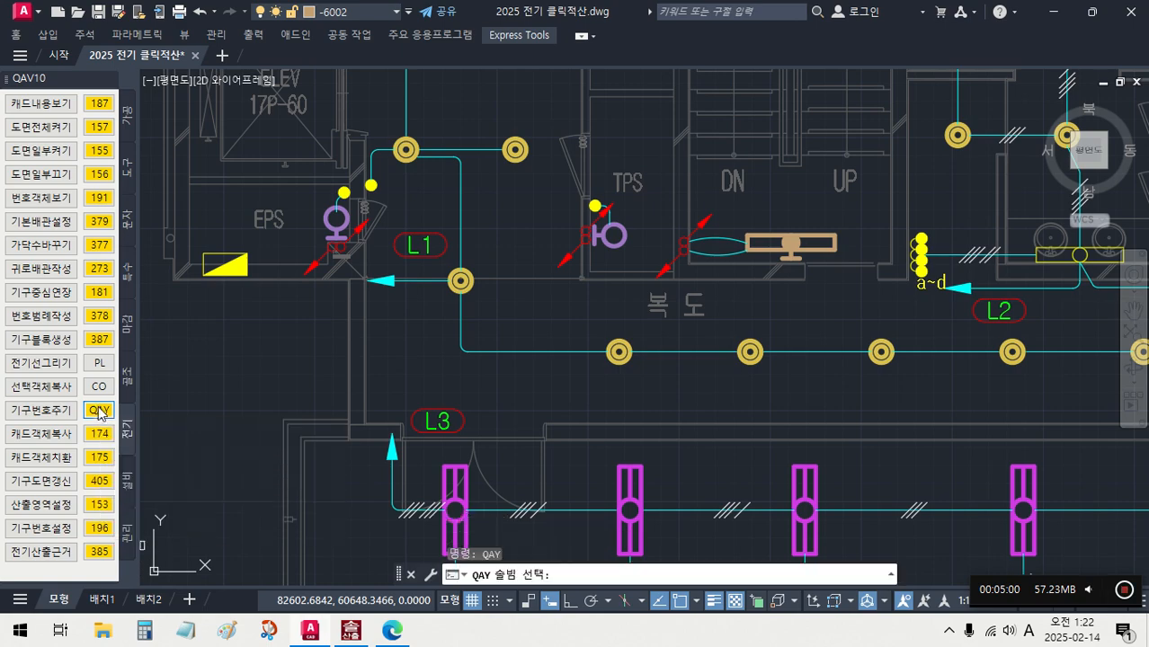
pyautogui.scroll(-3, 711, 396)
pyautogui.moveTo(710, 396); pyautogui.dragTo(377, 382, button='middle')
pyautogui.scroll(3, 659, 275)
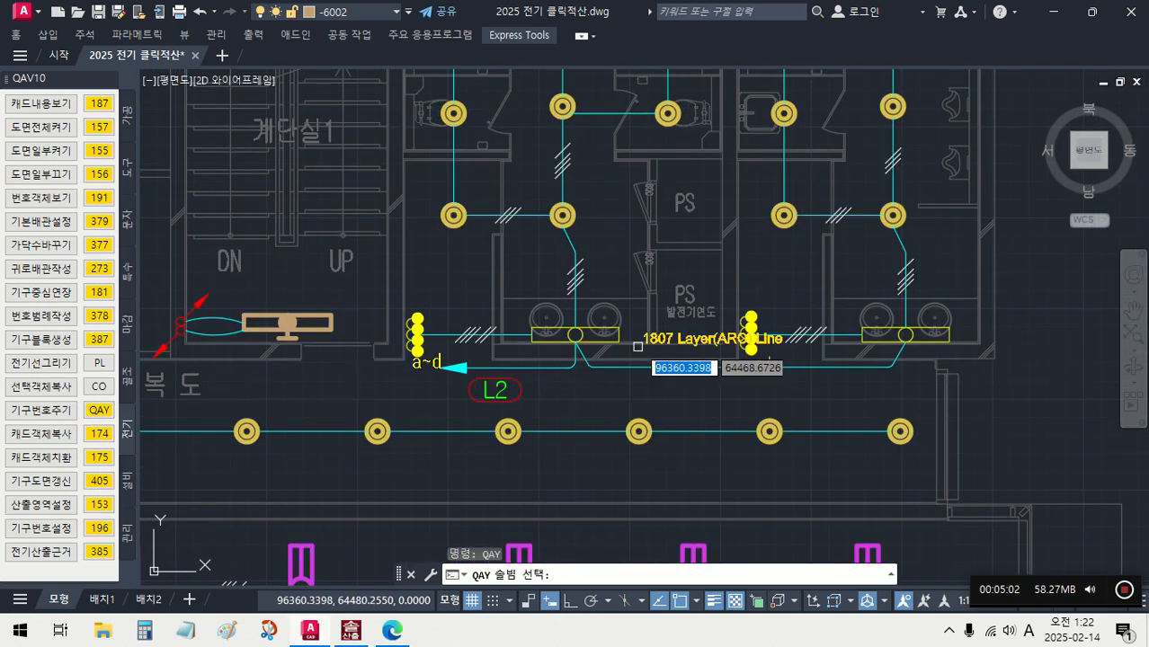
pyautogui.scroll(5, 661, 275)
pyautogui.click(589, 315)
pyautogui.press('Return')
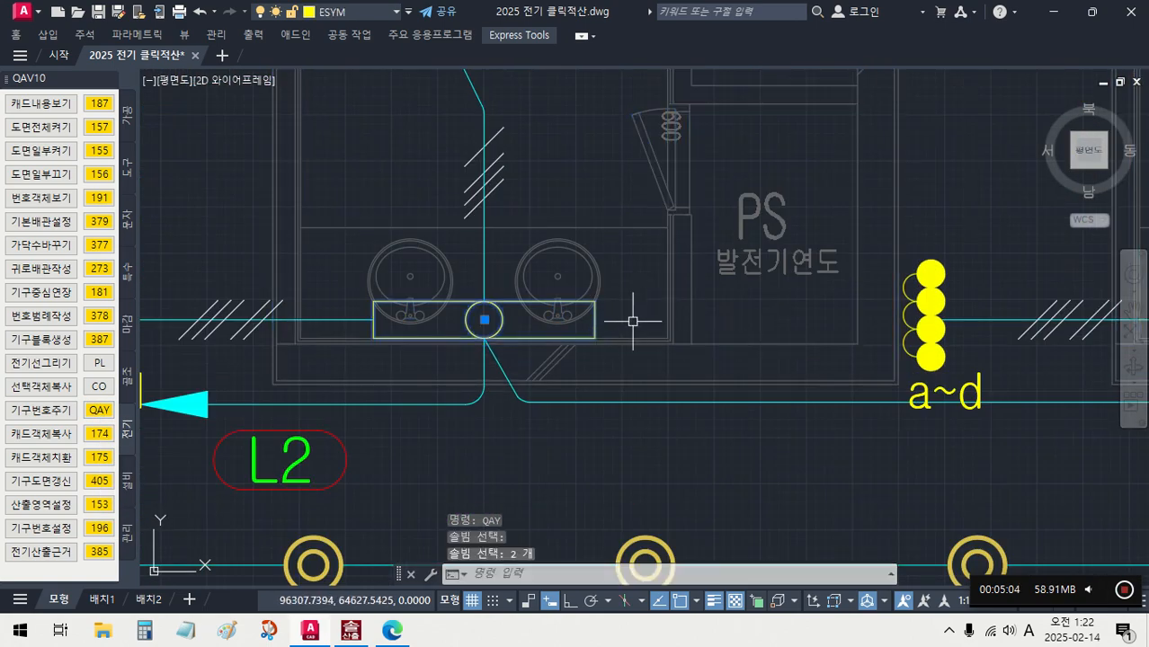
pyautogui.write('6003')
pyautogui.press('Return')
pyautogui.scroll(-4, 599, 195)
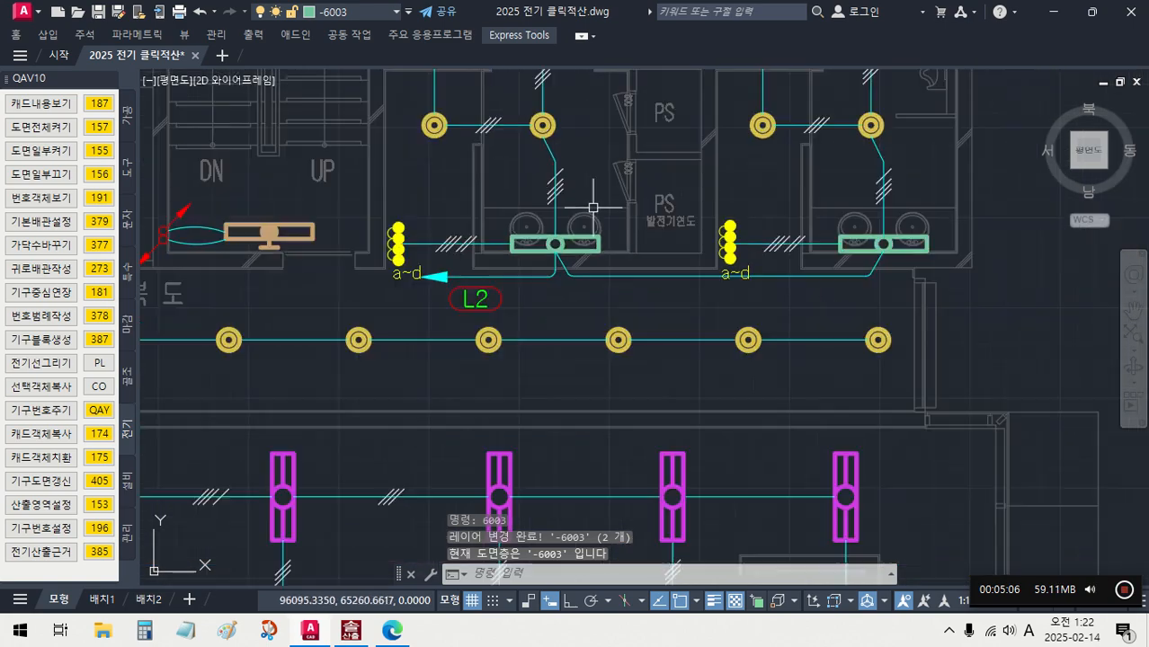
# - Select the SW1 single switch blocks with 기구번호주기 (QAY) and assign them number 2001
pyautogui.click(111, 411)
pyautogui.scroll(-4, 344, 306)
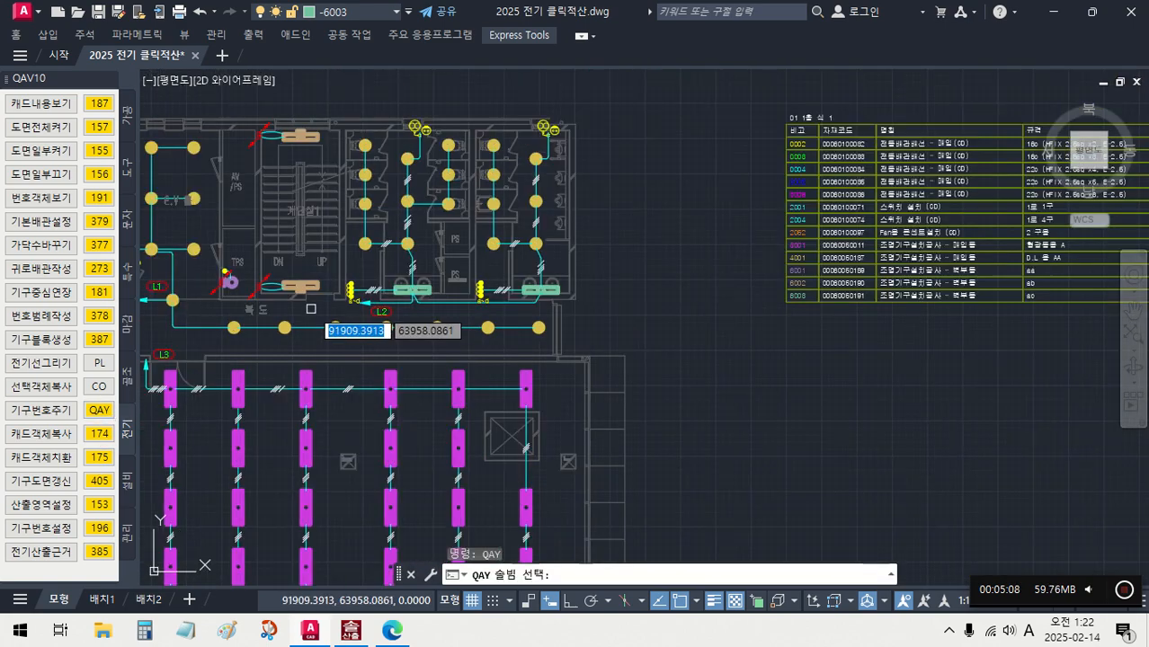
pyautogui.moveTo(377, 302); pyautogui.dragTo(408, 311, button='middle')
pyautogui.scroll(5, 371, 292)
pyautogui.scroll(5, 364, 288)
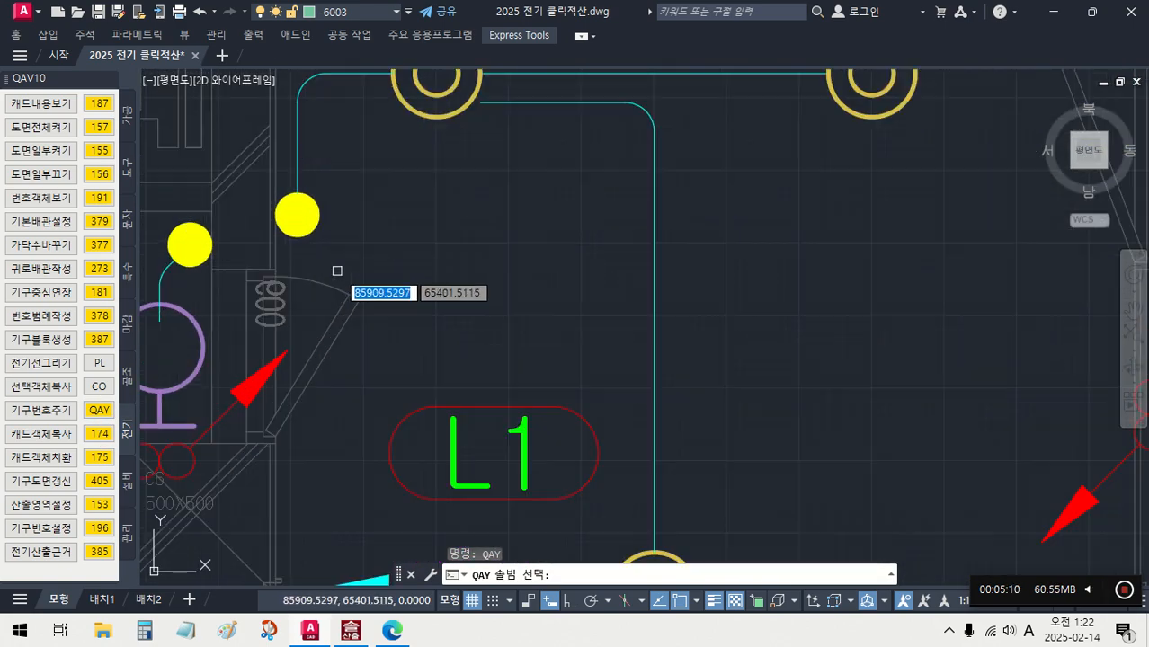
pyautogui.click(307, 234)
pyautogui.write('200')
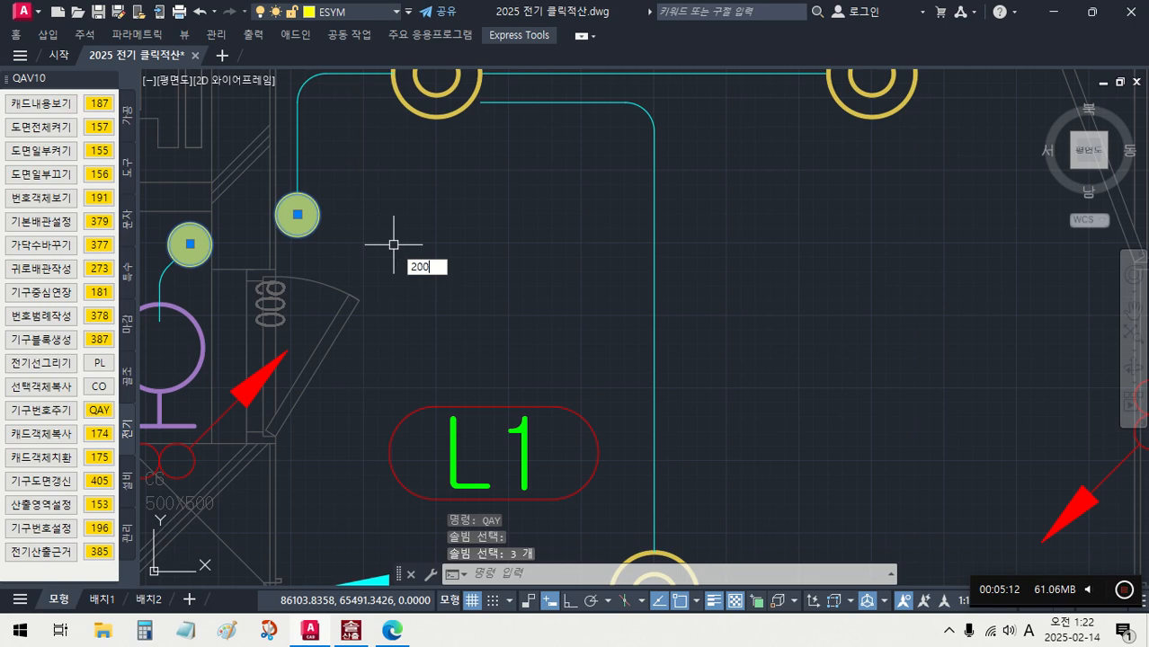
pyautogui.write('1')
pyautogui.press('Return')
# - Assign number 2004 to the four-gang switch symbols at the toilet entrances with 기구번호주기 (QAY)
pyautogui.click(102, 409)
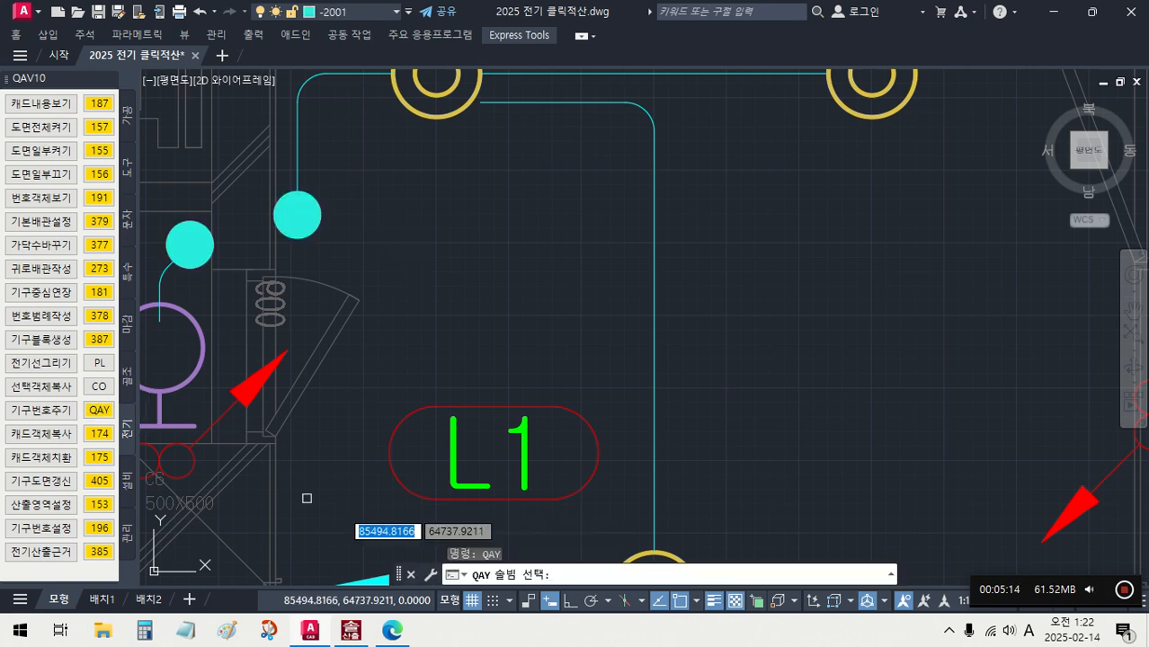
pyautogui.scroll(-5, 636, 365)
pyautogui.moveTo(827, 329)
pyautogui.mouseDown(button='middle')
pyautogui.moveTo(516, 356)
pyautogui.moveTo(365, 299)
pyautogui.mouseUp(button='middle')
pyautogui.scroll(4, 605, 393)
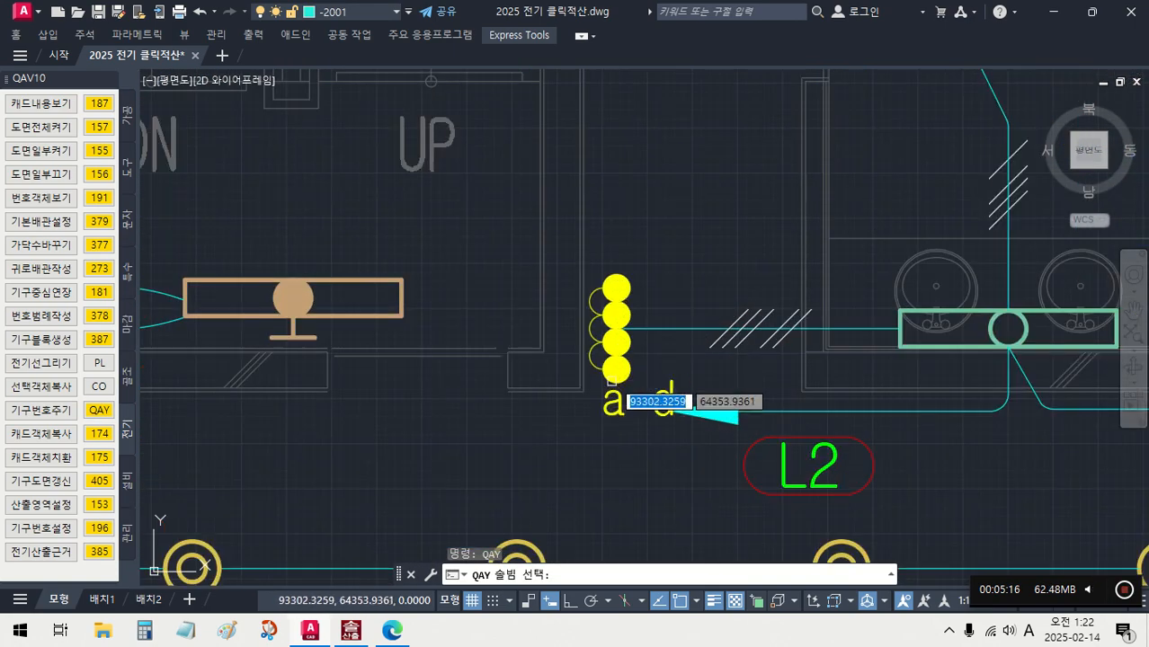
pyautogui.click(634, 323)
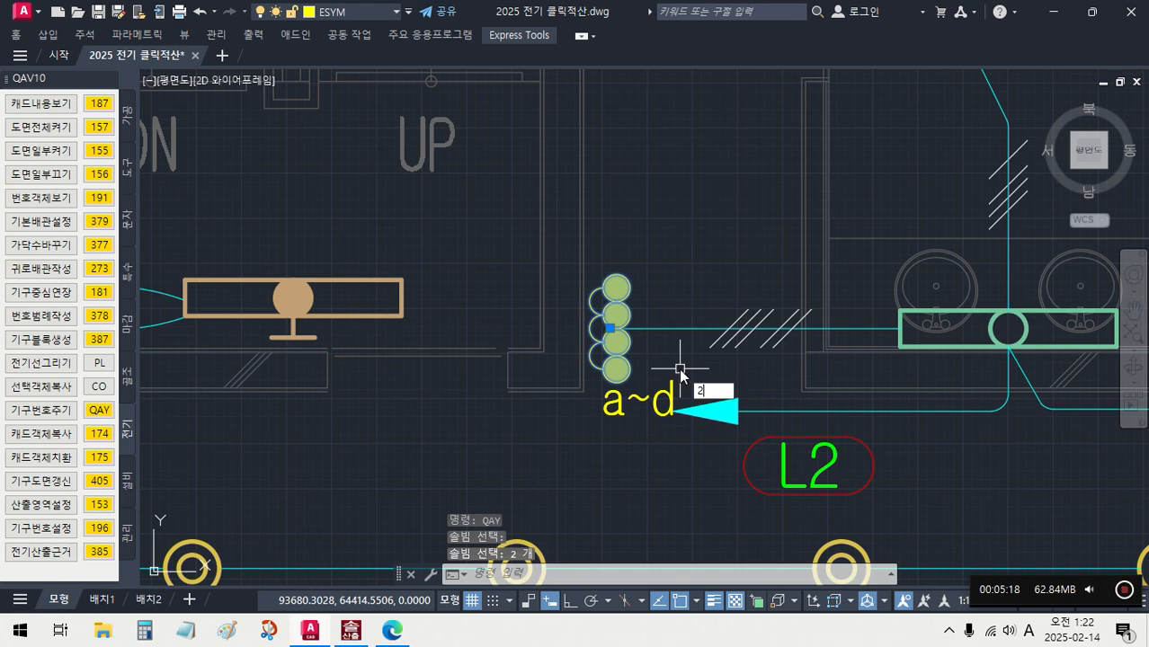
pyautogui.press('Return')
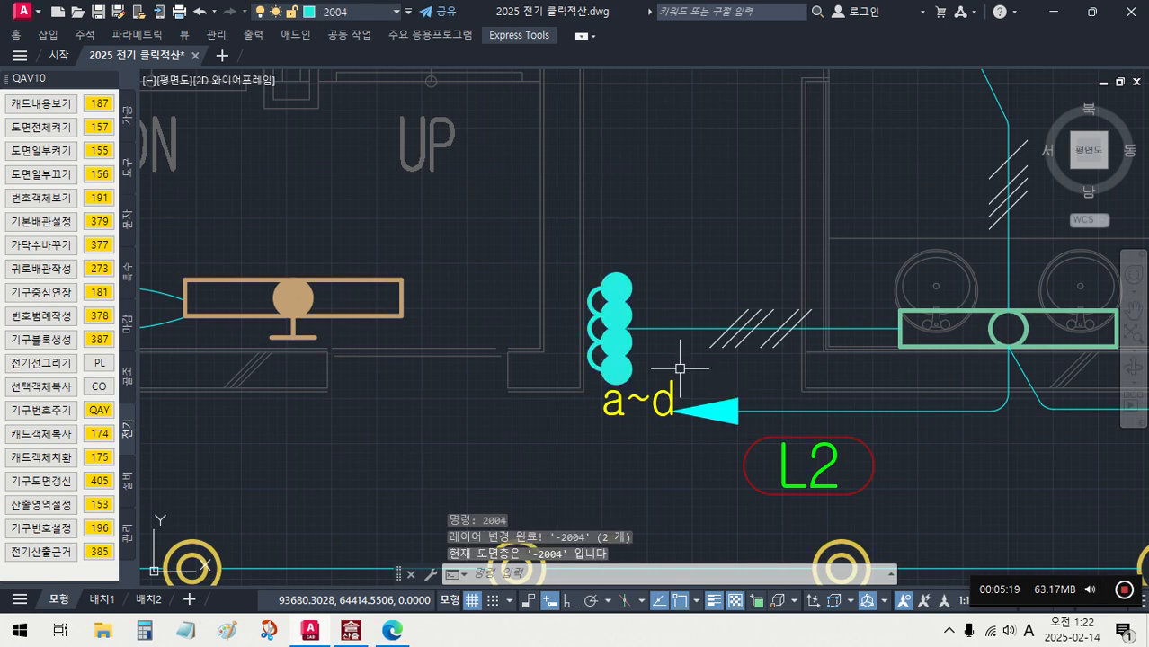
# - Assign number 2052 to the fan outlet symbols along the toilets' outer wall with 기구번호주기 (QAY)
pyautogui.click(109, 416)
pyautogui.scroll(-5, 386, 393)
pyautogui.moveTo(420, 381); pyautogui.dragTo(423, 451, button='middle')
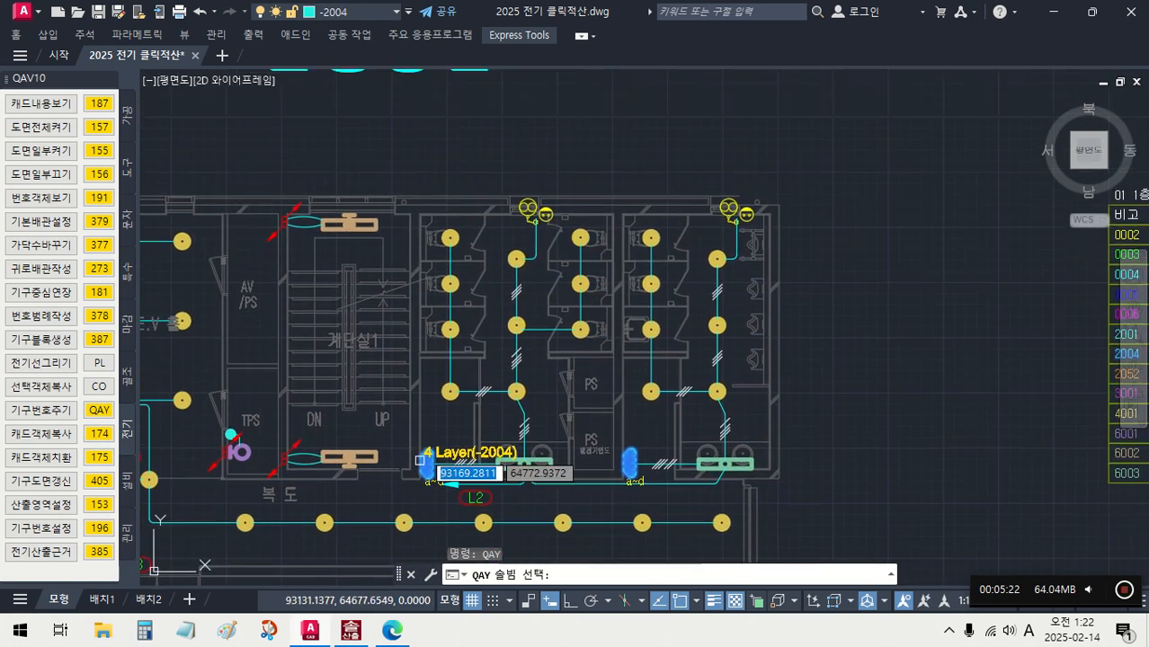
pyautogui.scroll(3, 529, 205)
pyautogui.click(526, 223)
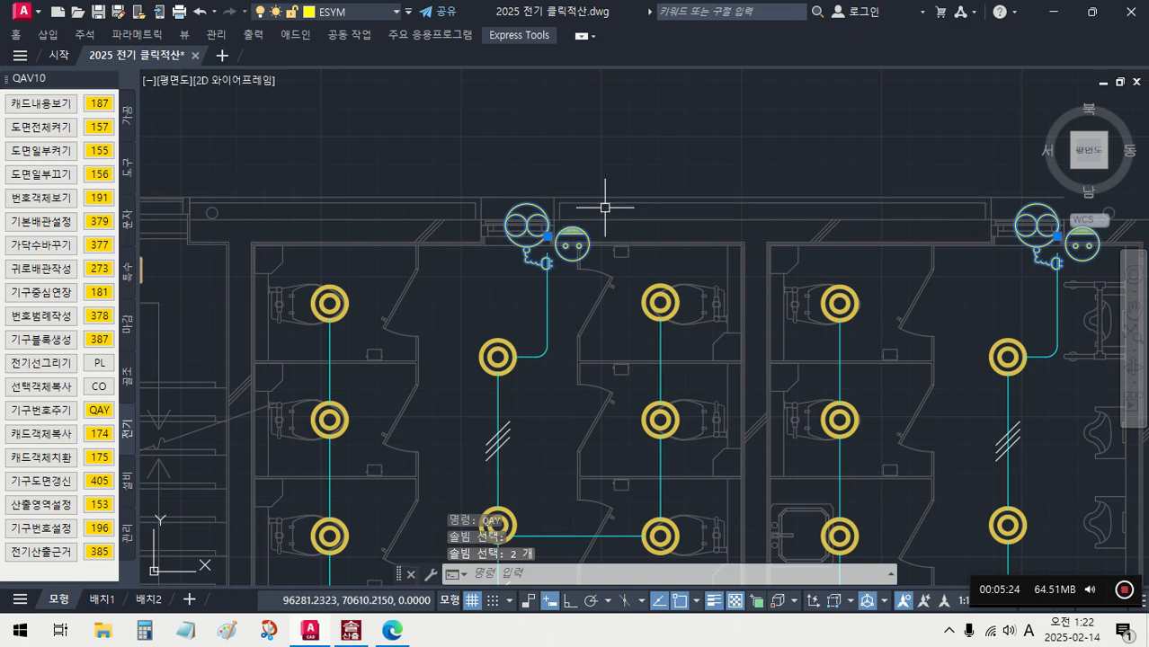
pyautogui.press('Return')
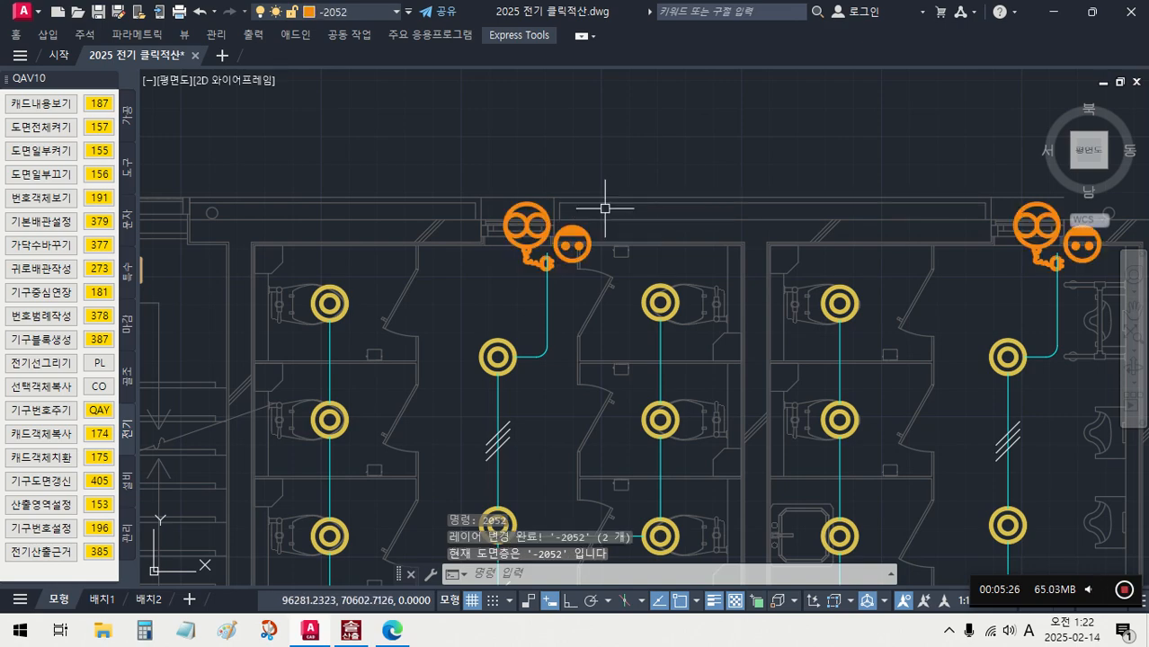
# - Set the wiring lines of the lighting plan to the basic conduit number 0002 with 기본배관설정 (379)
pyautogui.scroll(-6, 599, 164)
pyautogui.moveTo(624, 244); pyautogui.dragTo(568, 171, button='middle')
pyautogui.scroll(-4, 567, 172)
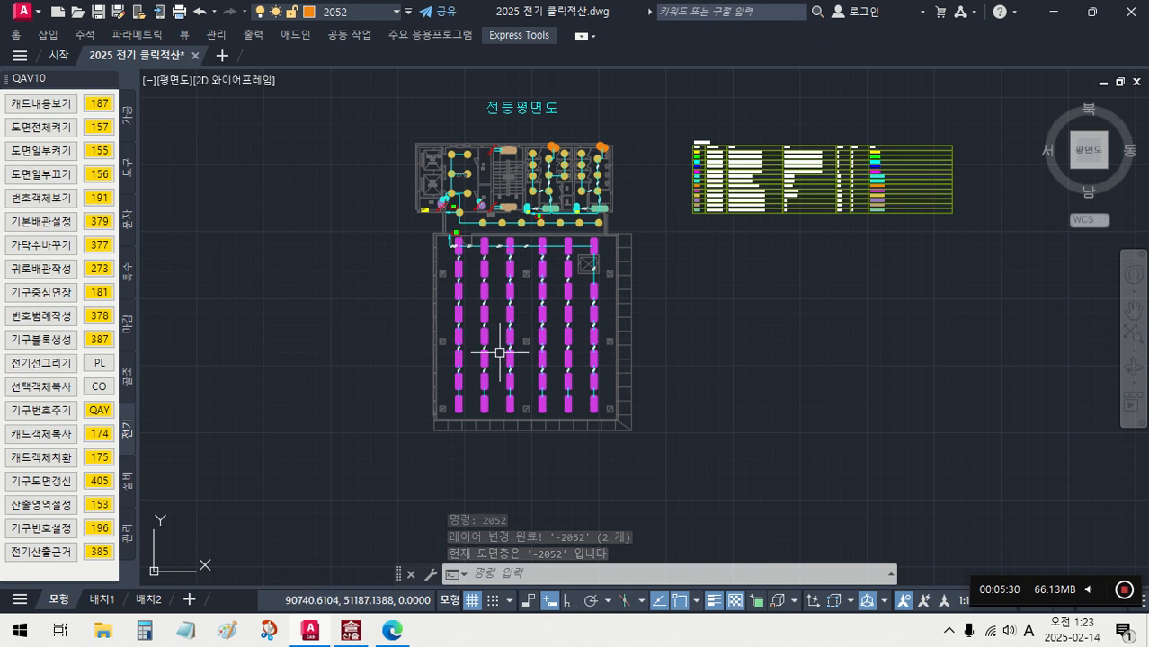
pyautogui.scroll(2, 498, 281)
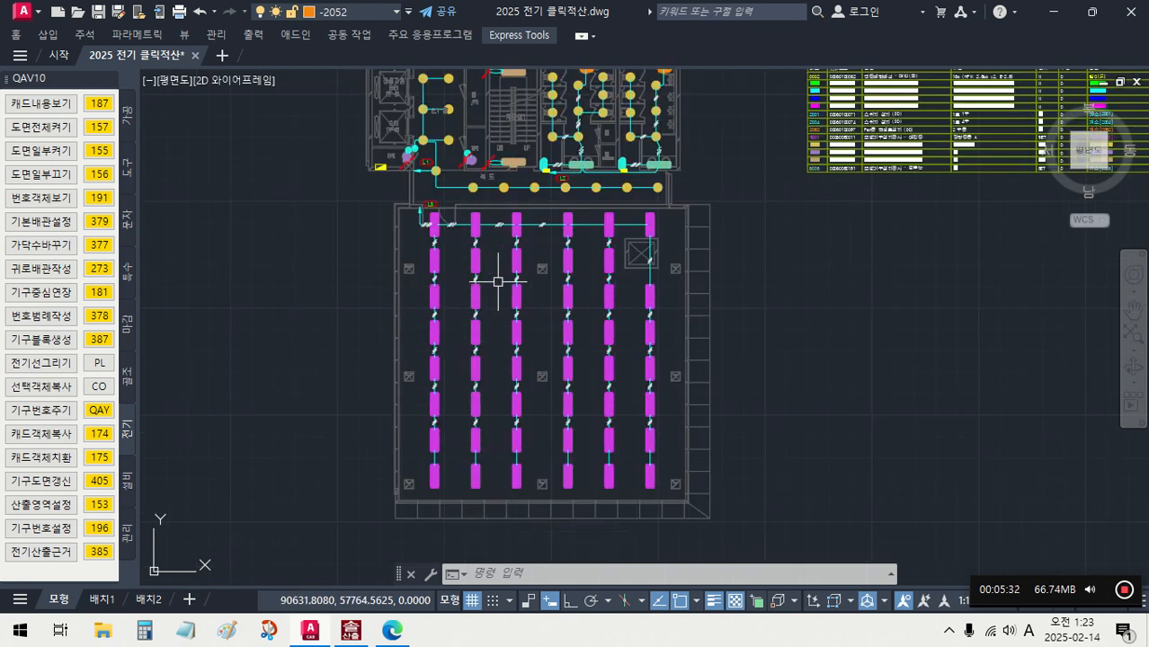
pyautogui.scroll(2, 571, 222)
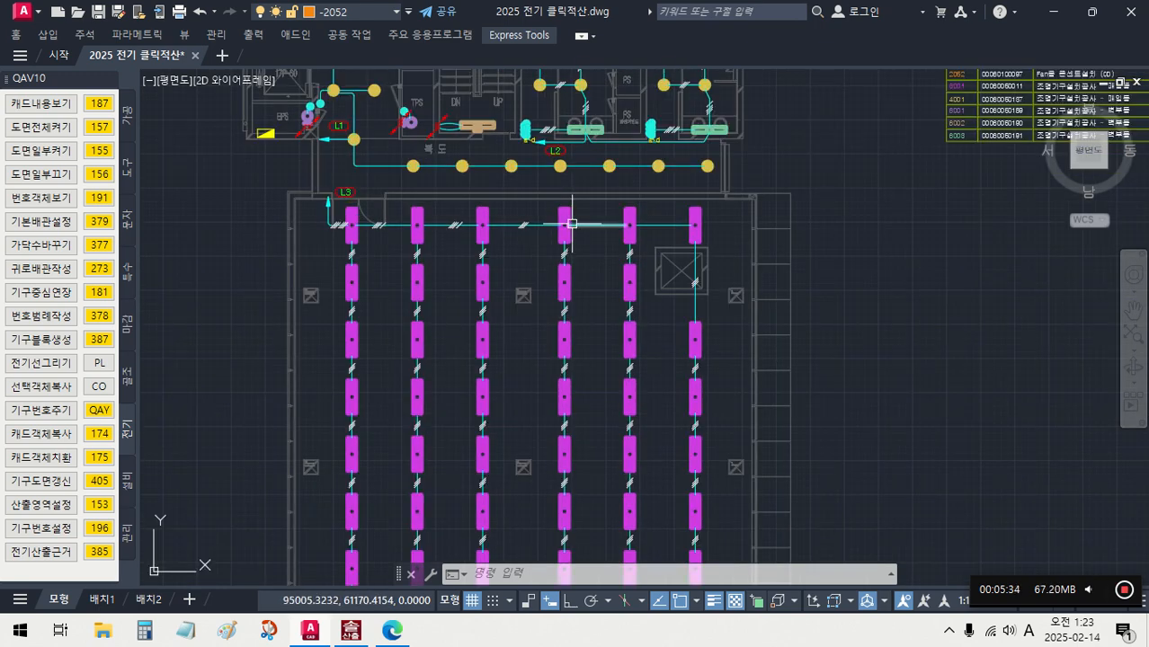
pyautogui.moveTo(572, 223)
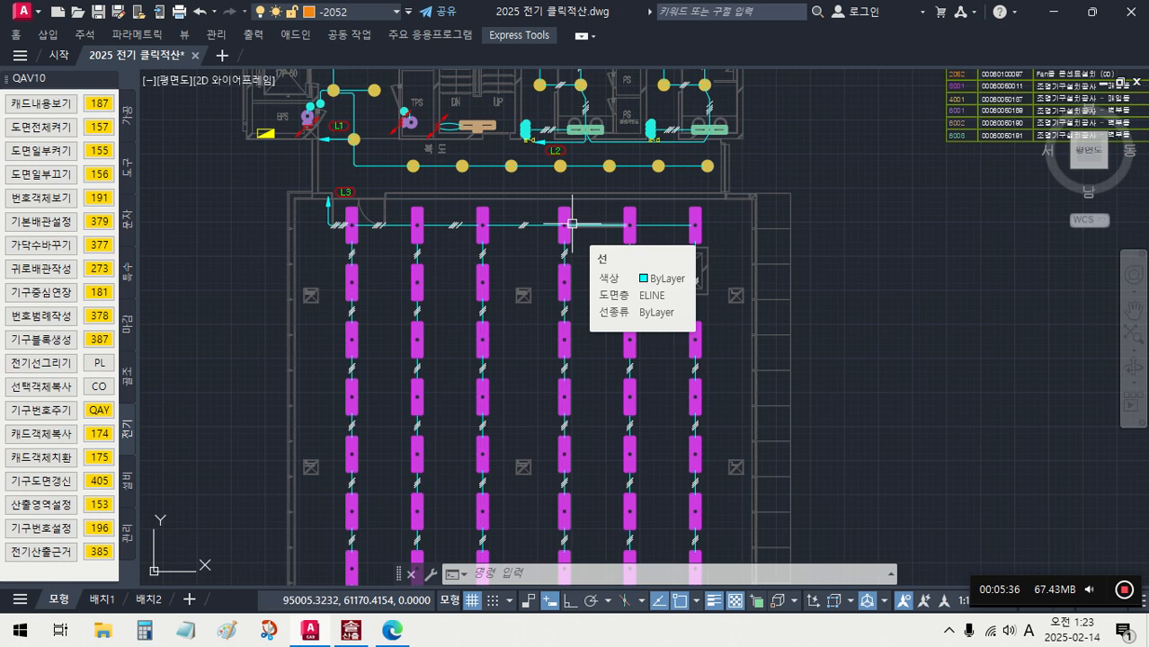
pyautogui.scroll(-2, 572, 223)
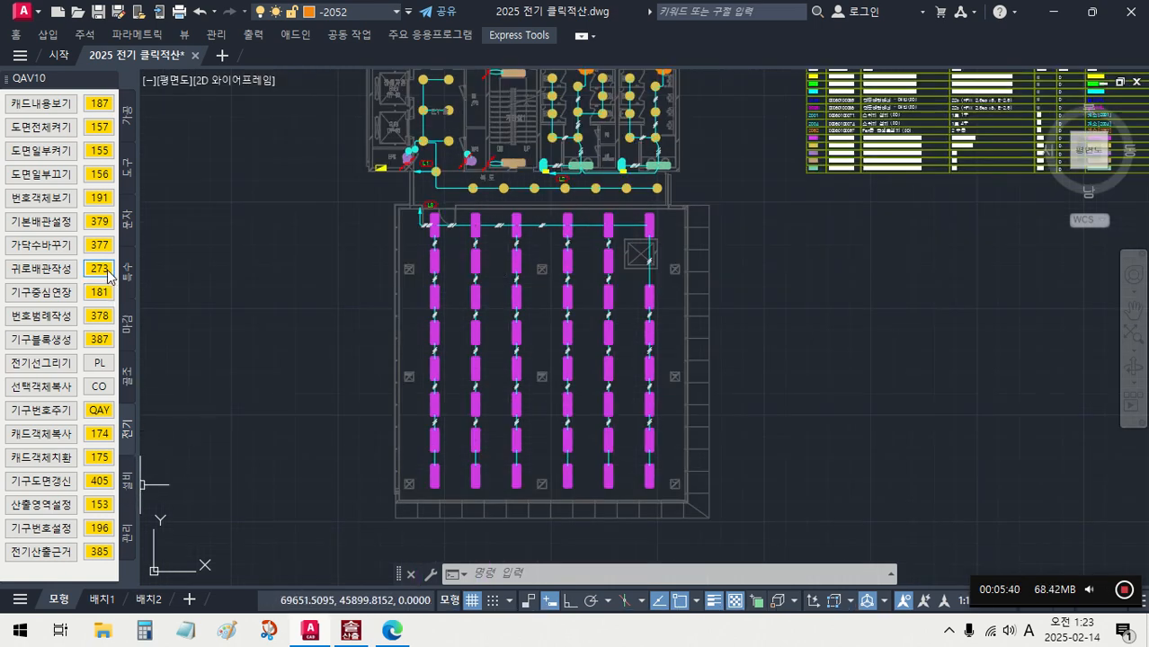
pyautogui.click(98, 222)
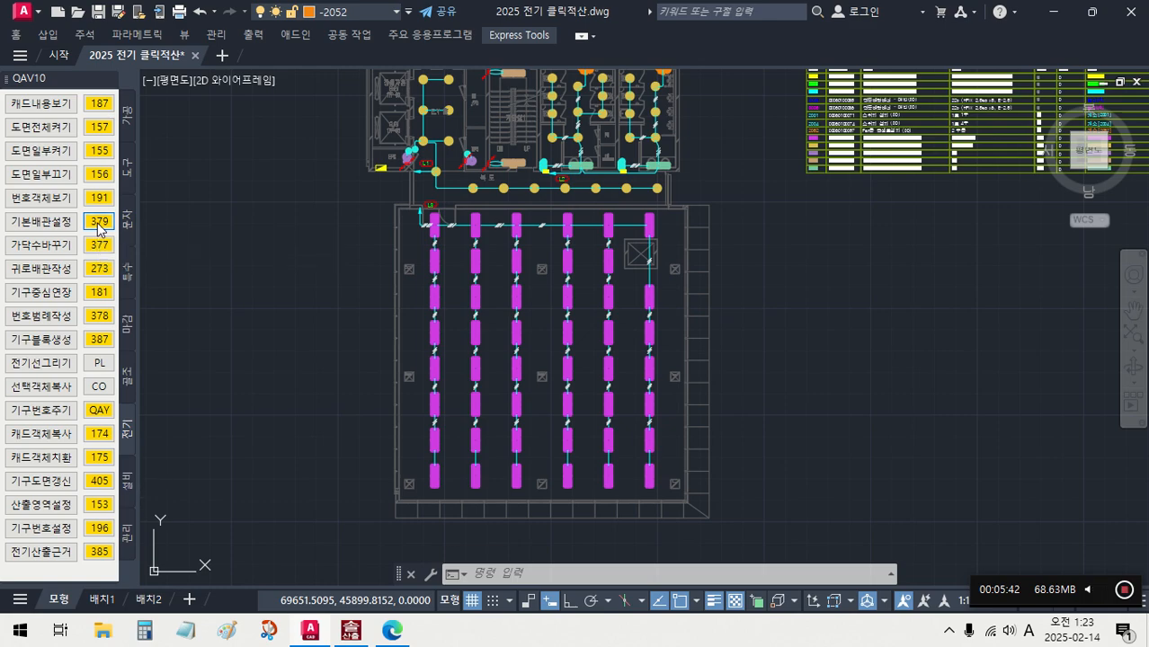
pyautogui.scroll(4, 594, 223)
pyautogui.click(583, 228)
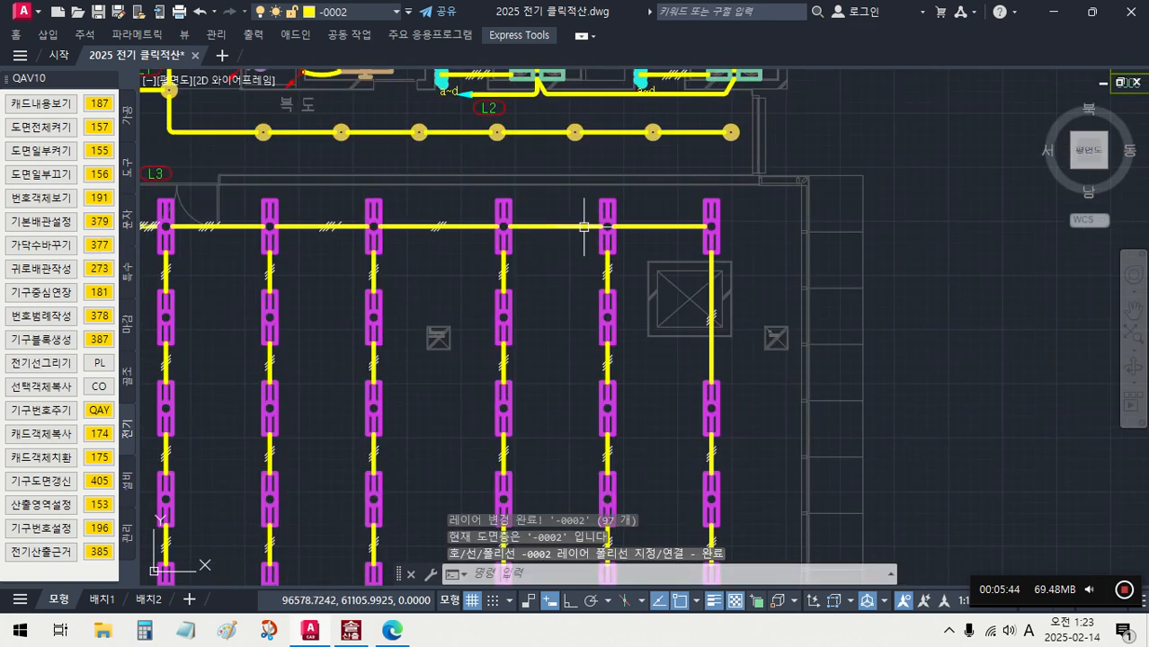
# - Isolate the layers of the wiring lines and wire-count tick marks with 도면일부켜기 (155), using a line between two fixtures
pyautogui.scroll(2, 477, 246)
pyautogui.moveTo(483, 242); pyautogui.dragTo(591, 271, button='middle')
pyautogui.scroll(-1, 564, 265)
pyautogui.scroll(3, 666, 282)
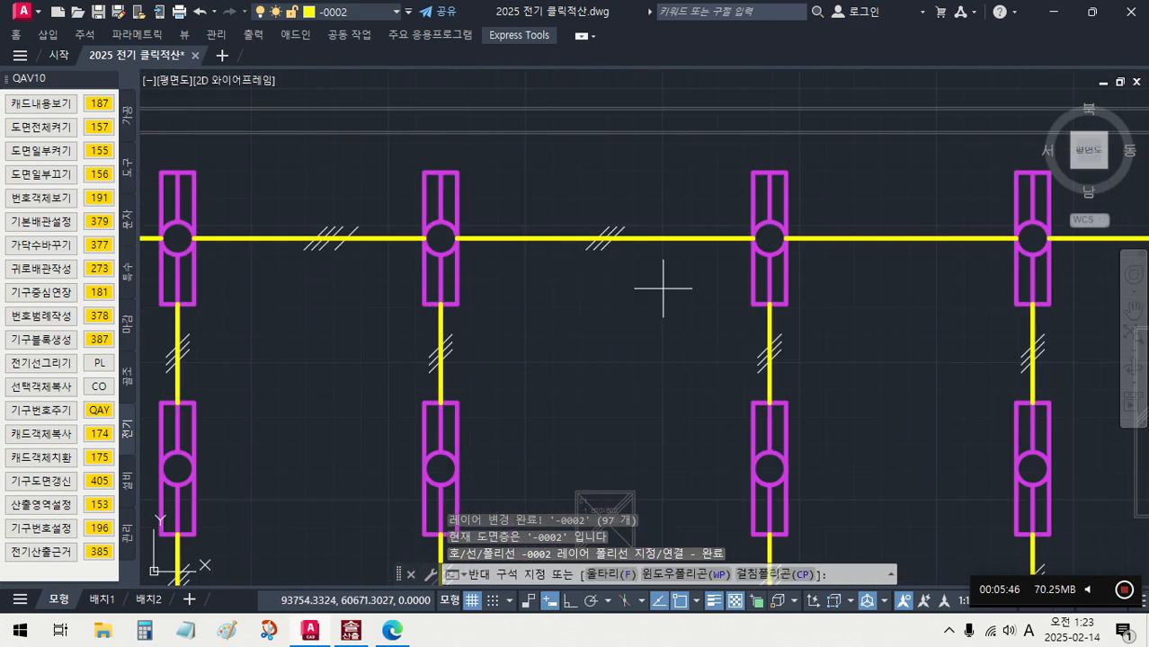
pyautogui.click(666, 260)
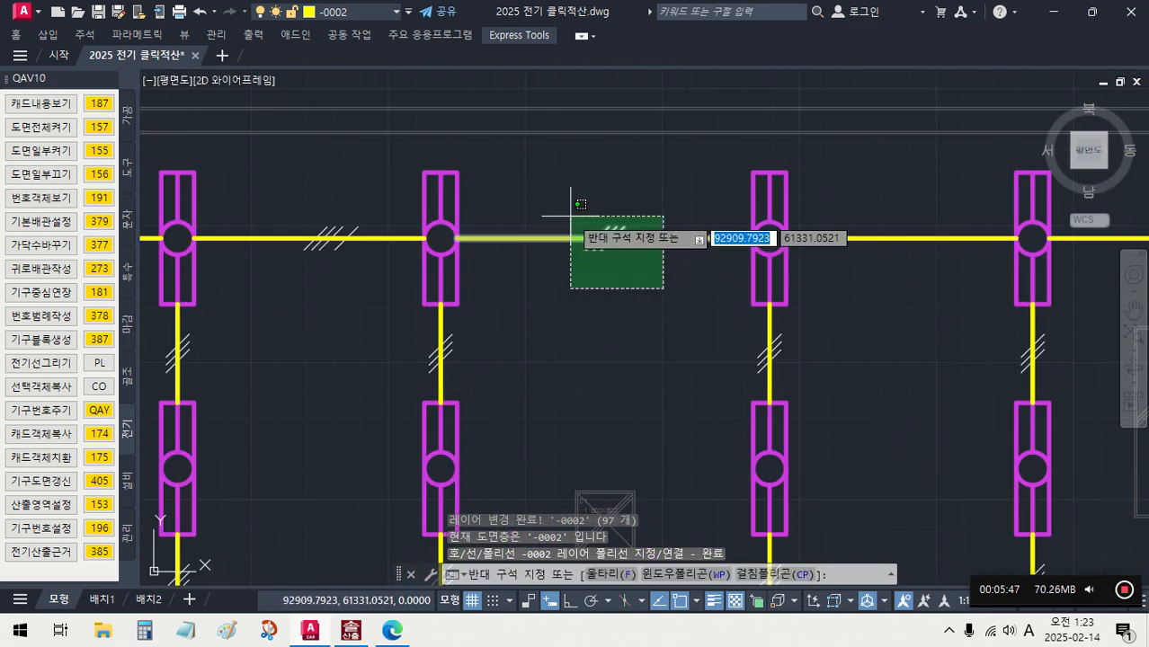
pyautogui.click(99, 152)
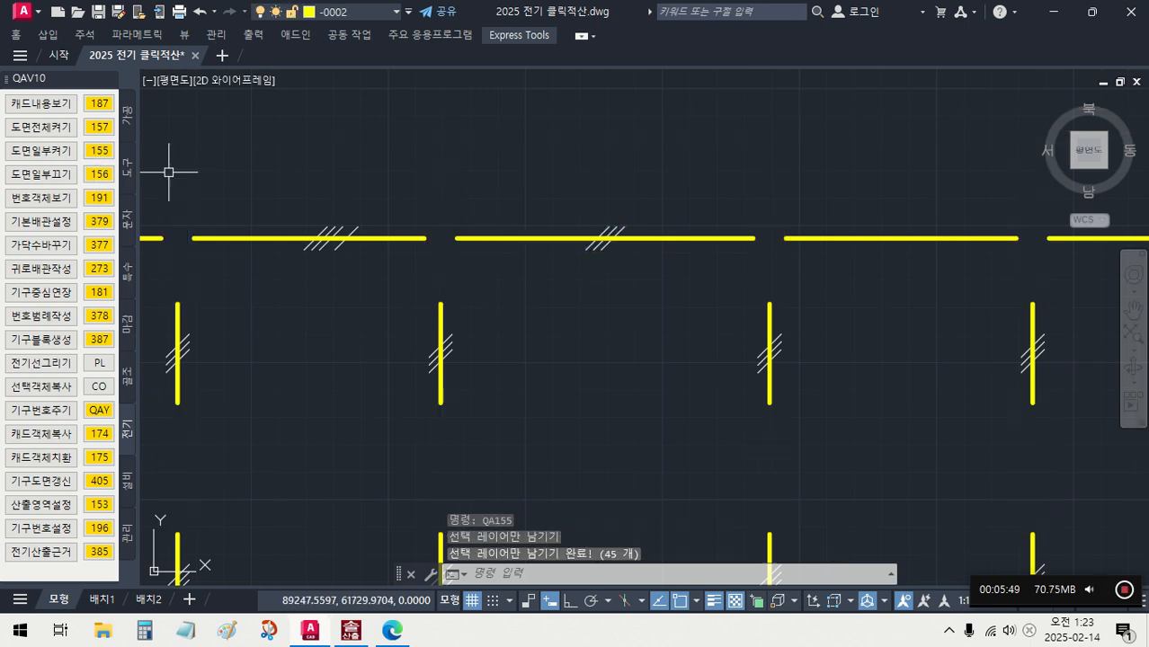
# - Renumber all isolated wiring lines according to their wire-count tick marks with 가닥수바꾸기 (377)
pyautogui.click(112, 251)
pyautogui.scroll(-5, 473, 266)
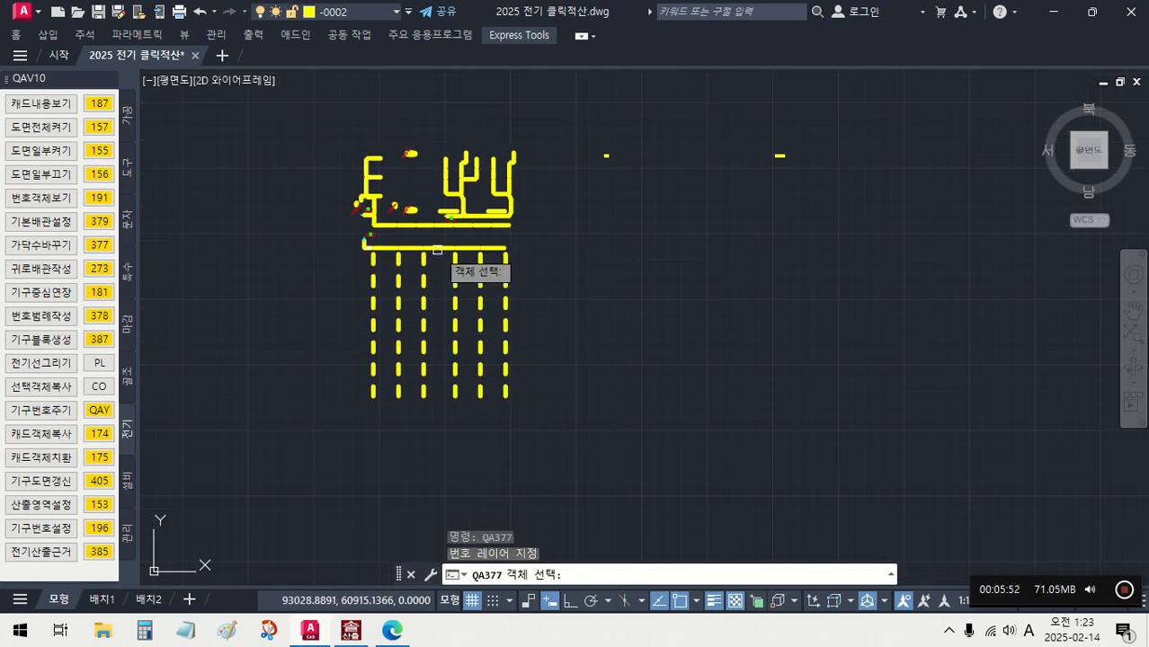
pyautogui.click(544, 408)
pyautogui.click(290, 113)
pyautogui.press('Return')
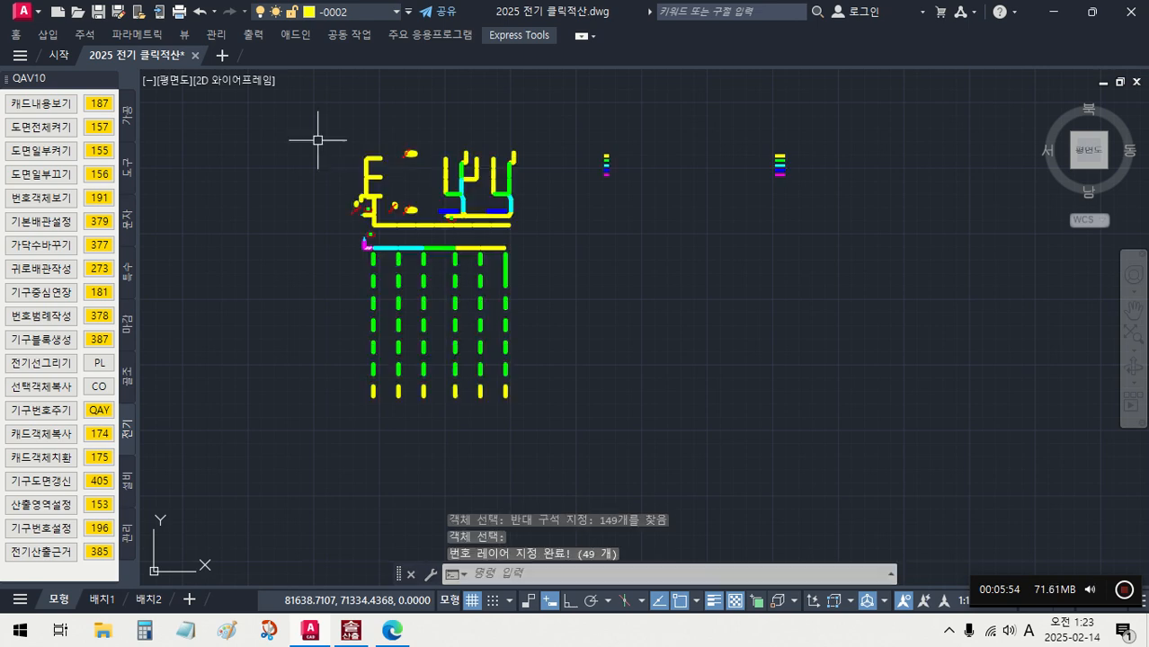
pyautogui.scroll(5, 431, 246)
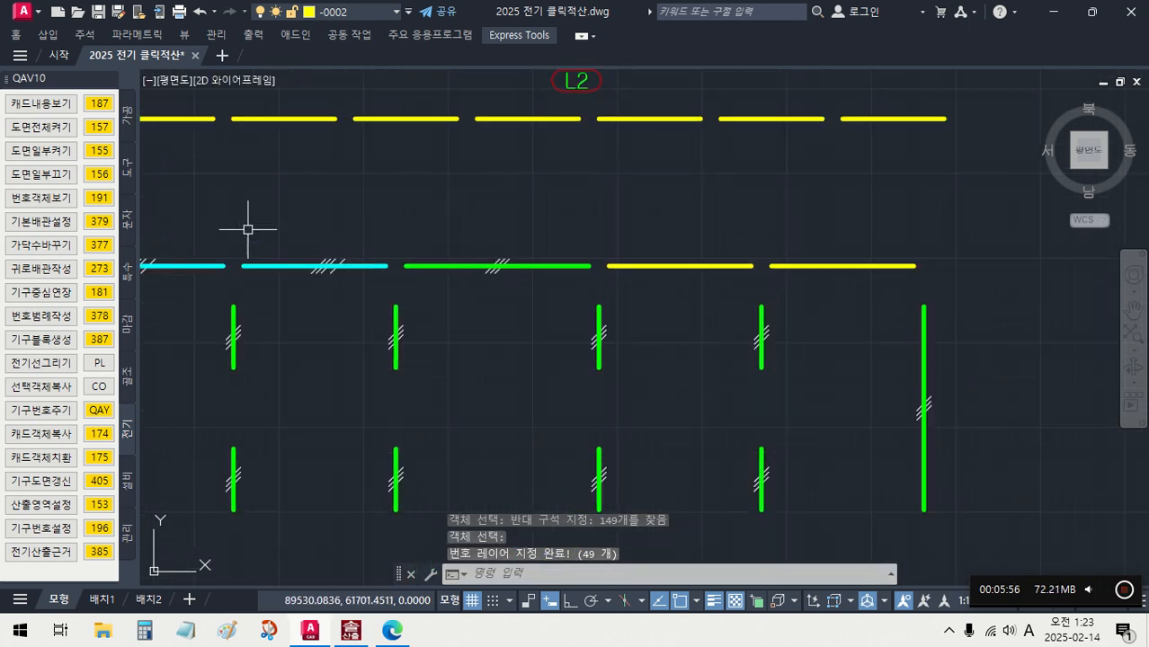
# - Turn all drawing layers back on with 도면전체켜기 (157)
pyautogui.click(99, 127)
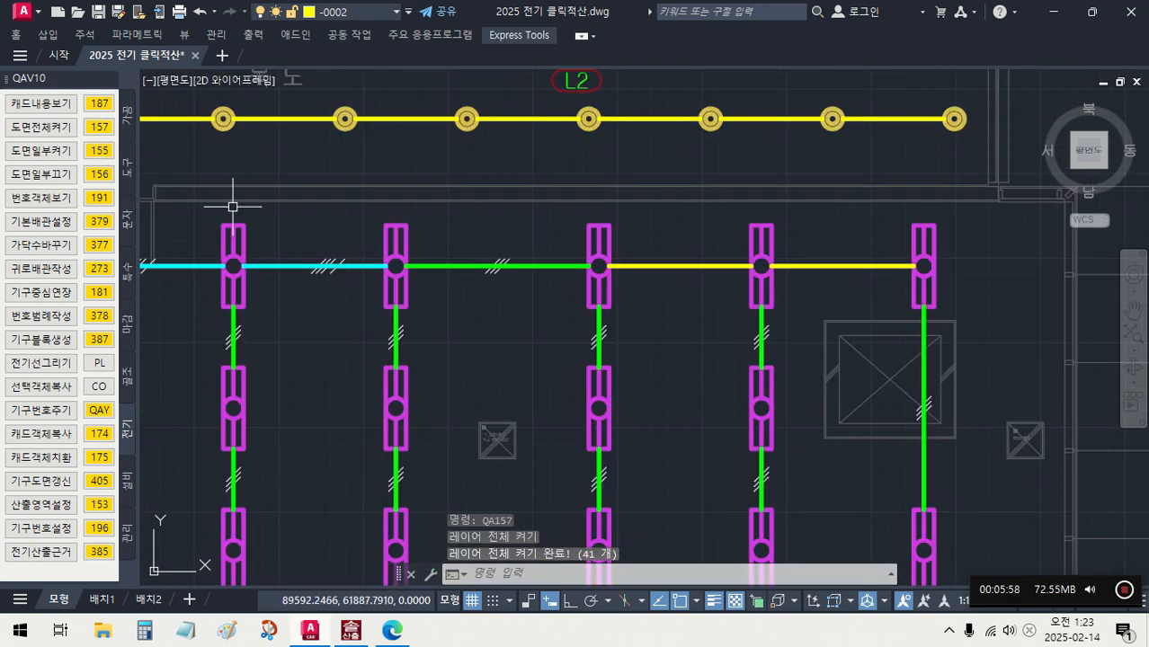
pyautogui.moveTo(452, 291); pyautogui.dragTo(555, 271, button='middle')
pyautogui.scroll(2, 492, 254)
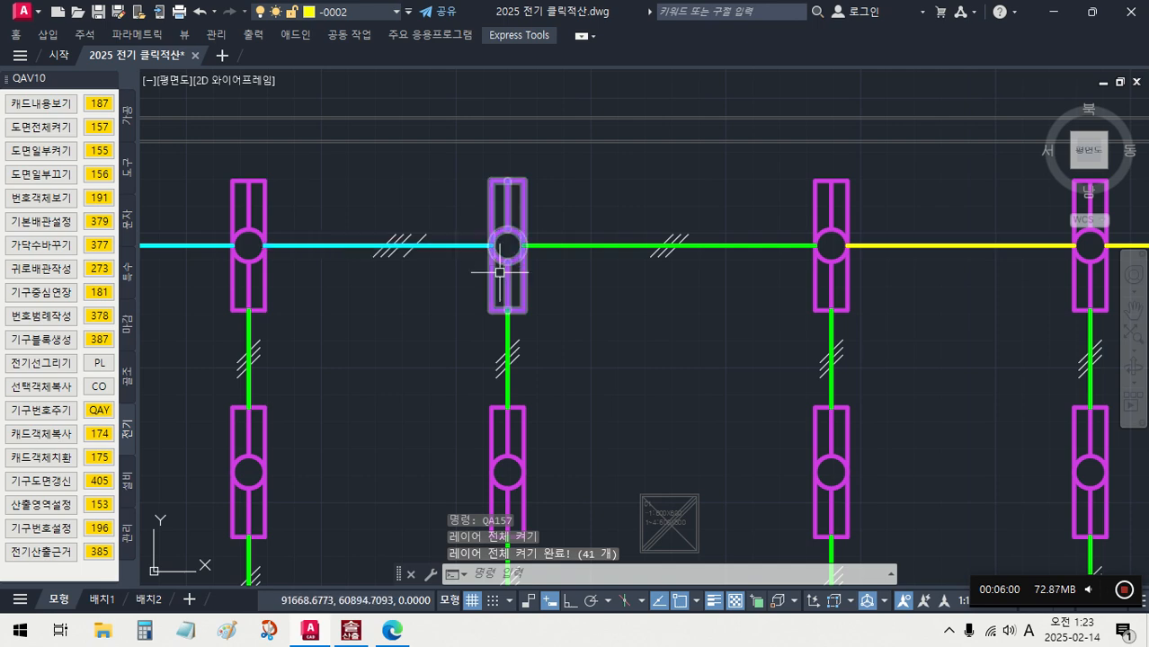
# - Extend the wiring lines to the fixture centres across the whole lighting plan with 기구중심연장 (181)
pyautogui.click(99, 293)
pyautogui.scroll(-5, 431, 289)
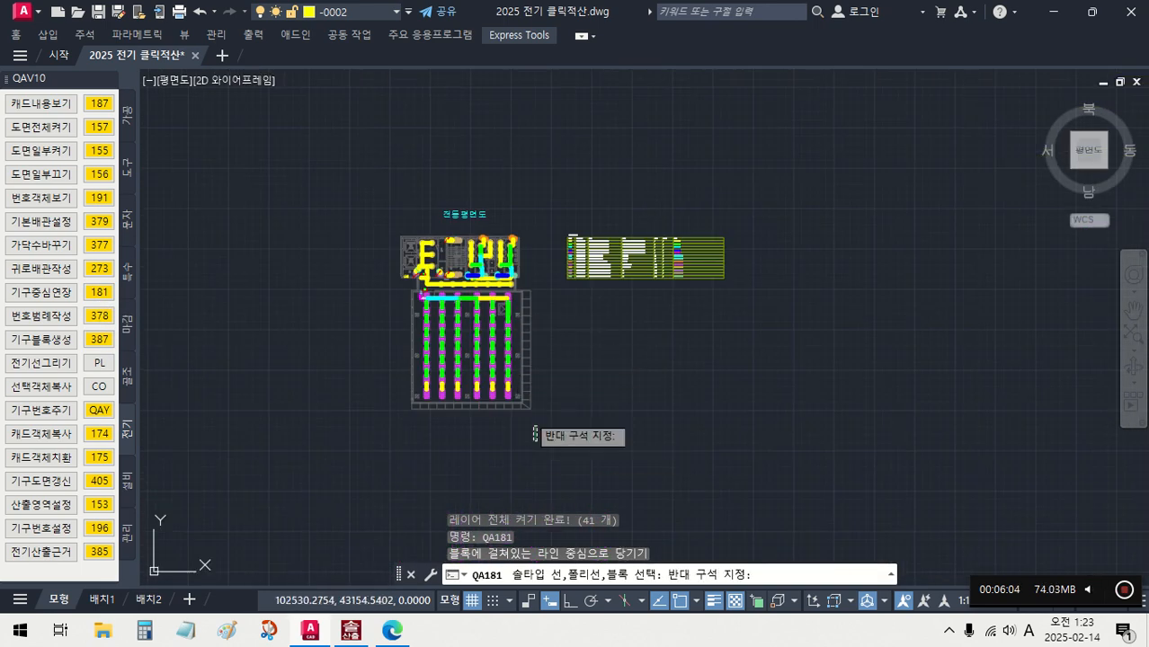
pyautogui.click(352, 227)
pyautogui.press('Return')
pyautogui.scroll(5, 386, 265)
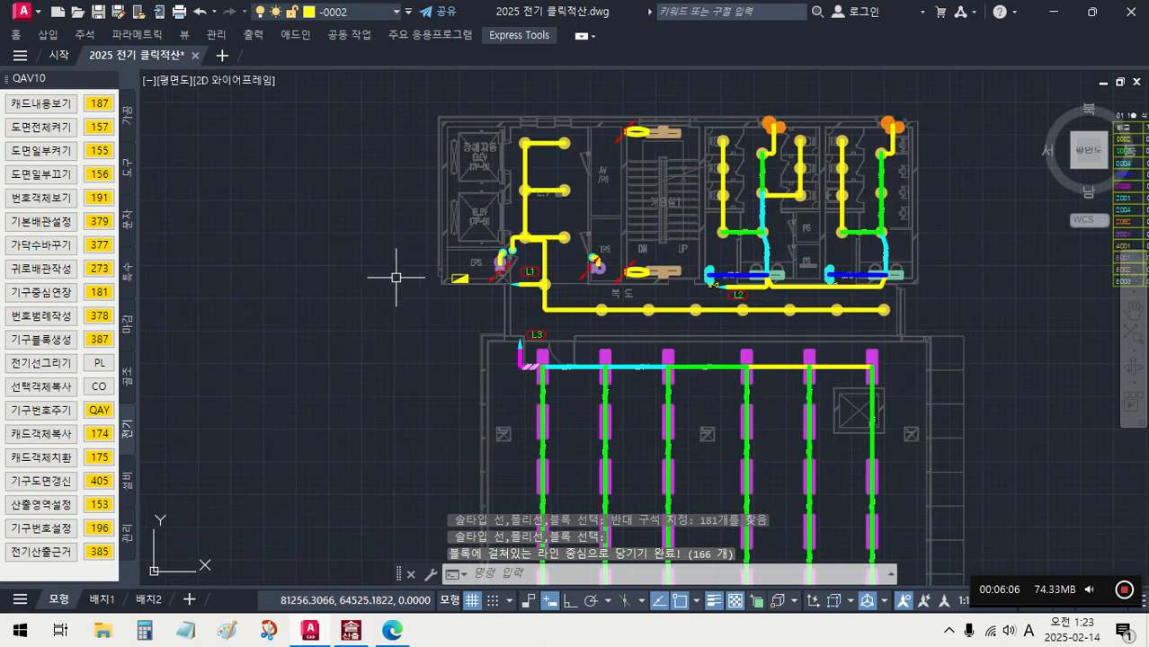
pyautogui.scroll(4, 396, 277)
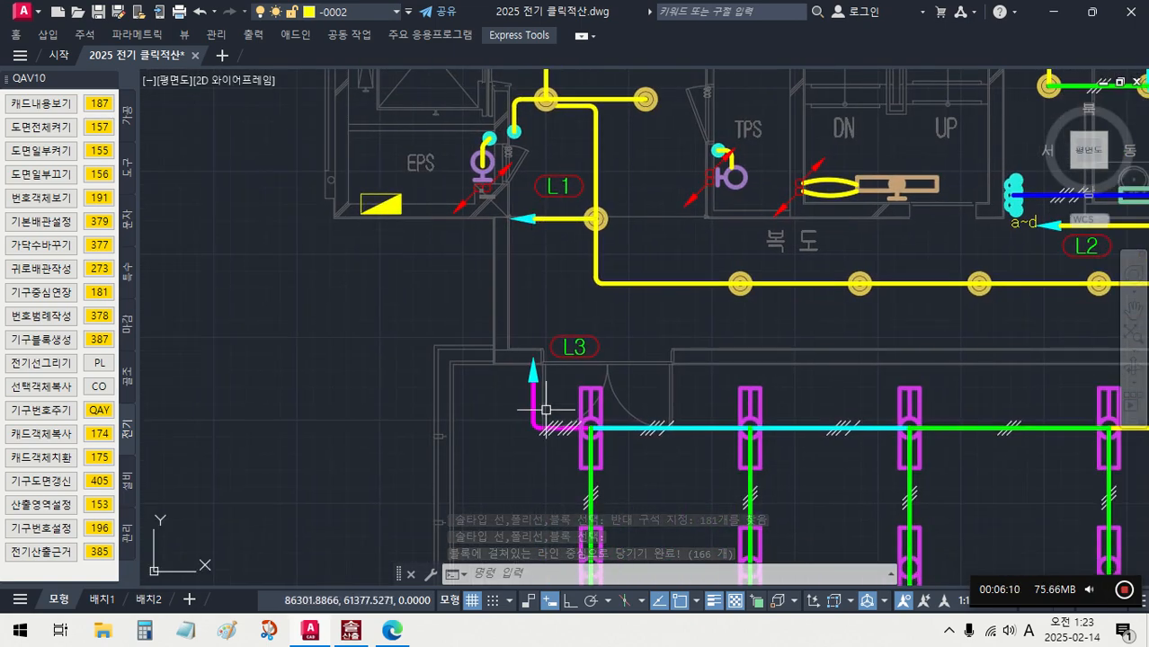
pyautogui.scroll(-4, 384, 221)
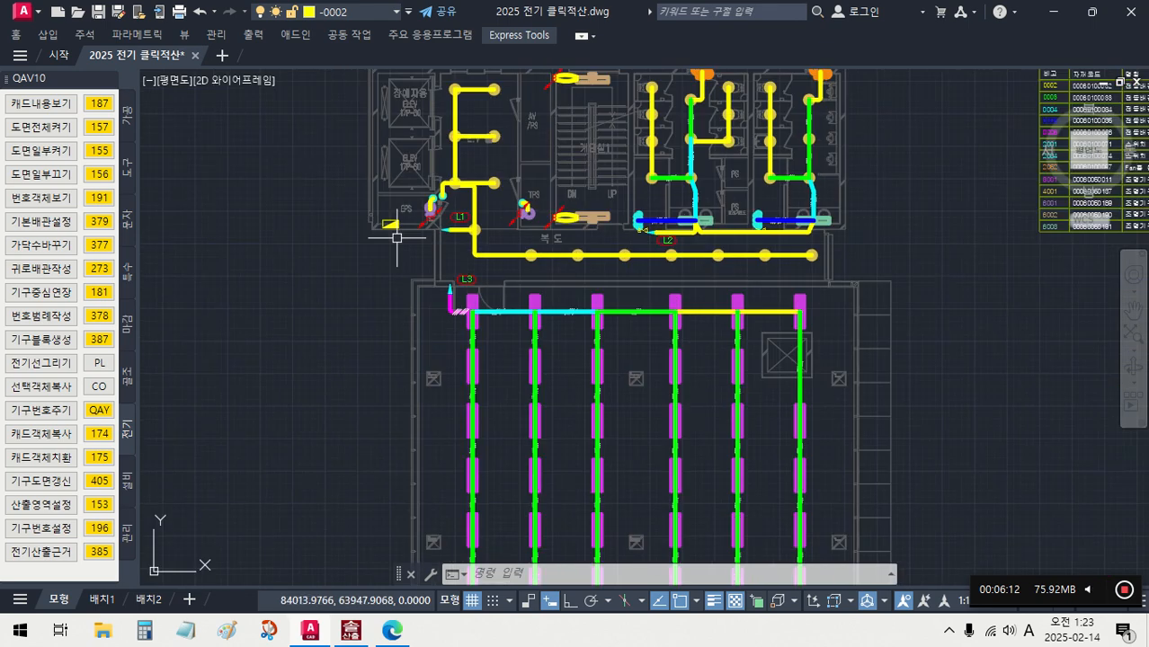
pyautogui.scroll(-2, 396, 237)
pyautogui.scroll(-2, 597, 340)
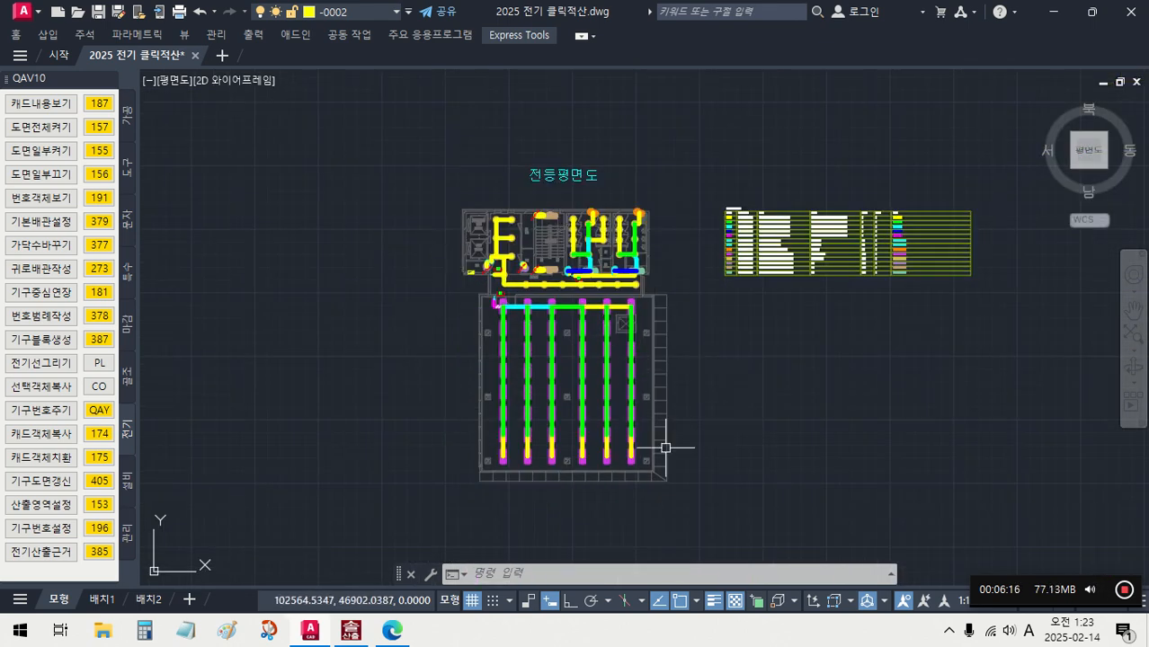
pyautogui.moveTo(658, 457)
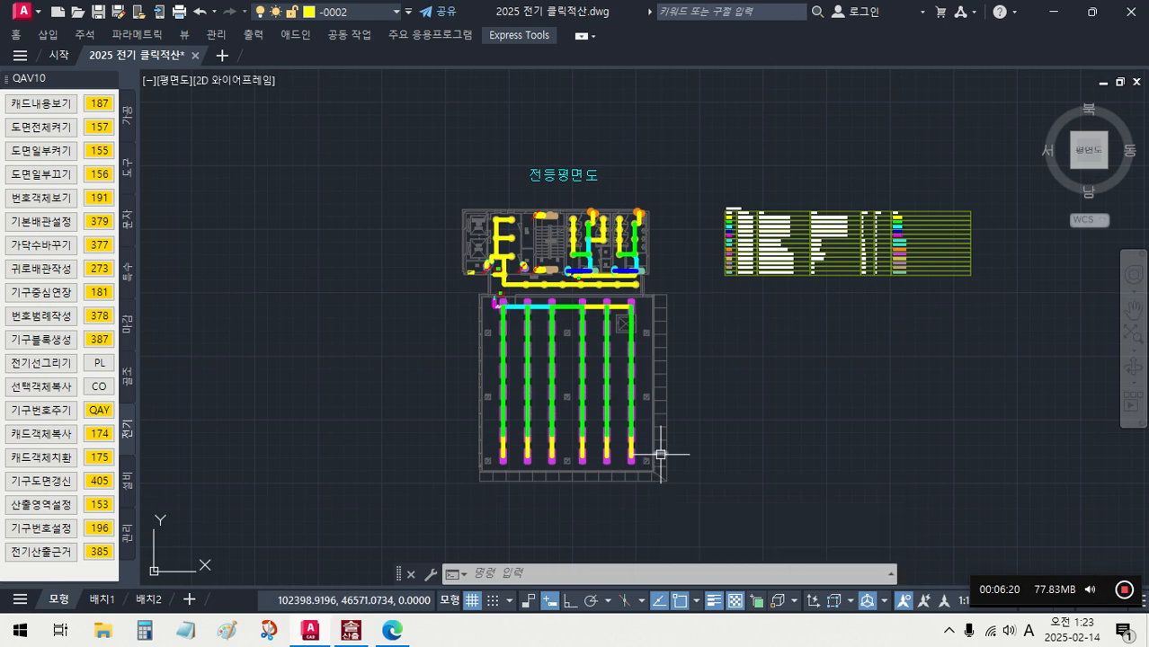
# - Undo all numbering, conduit and line extension changes made to the lighting plan
pyautogui.hotkey('ctrl', 'z')
pyautogui.hotkey('ctrl', 'z')
pyautogui.hotkey('ctrl', 'z')
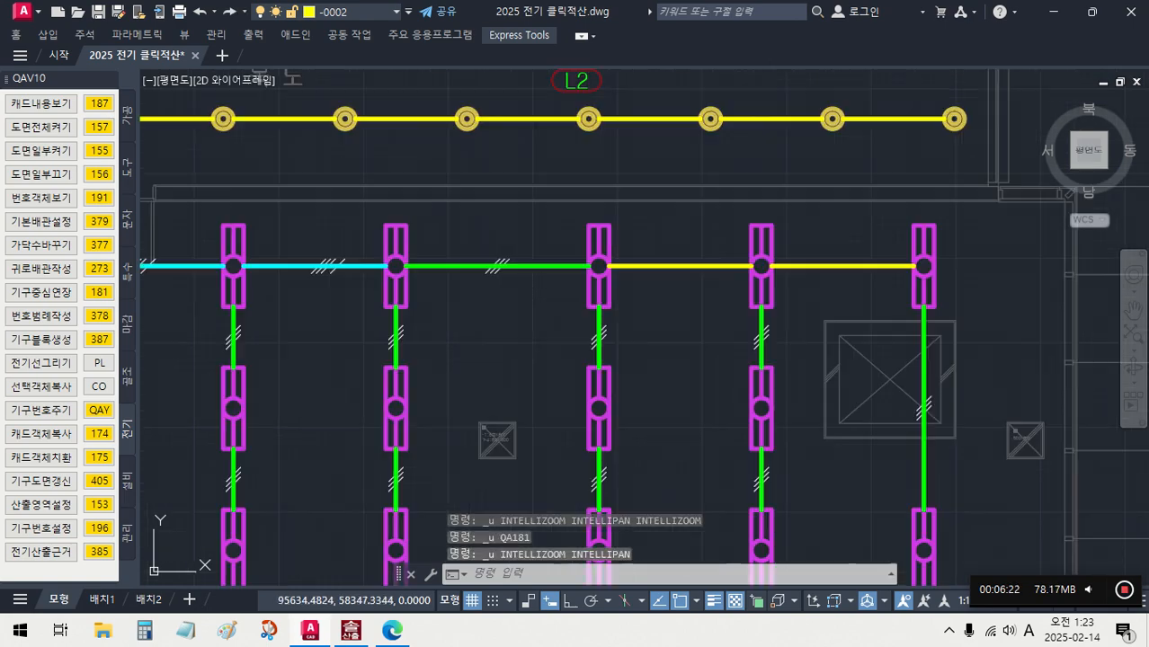
pyautogui.hotkey('ctrl', 'z')
pyautogui.hotkey('ctrl', 'z')
pyautogui.hotkey('ctrl', 'z')
pyautogui.hotkey('ctrl', 'z')
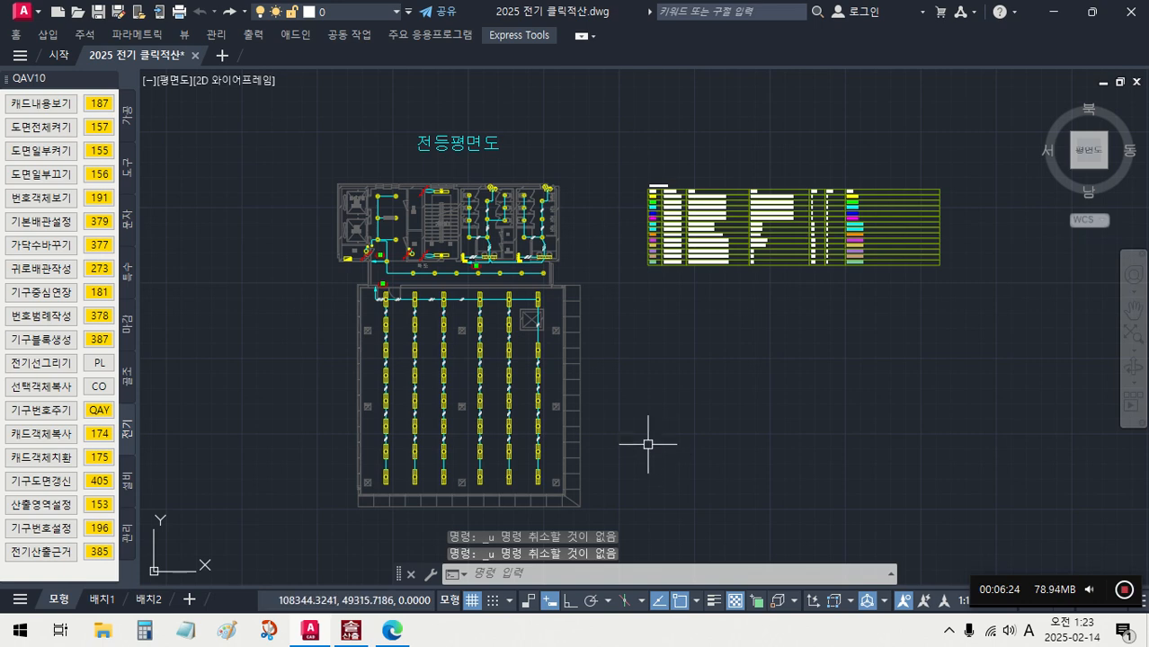
# - Draw a rectangular takeoff area around the whole 전등평면도 plan with 산출영역설정 (153) and name it 1
pyautogui.scroll(-3, 647, 443)
pyautogui.moveTo(631, 416); pyautogui.dragTo(656, 351, button='middle')
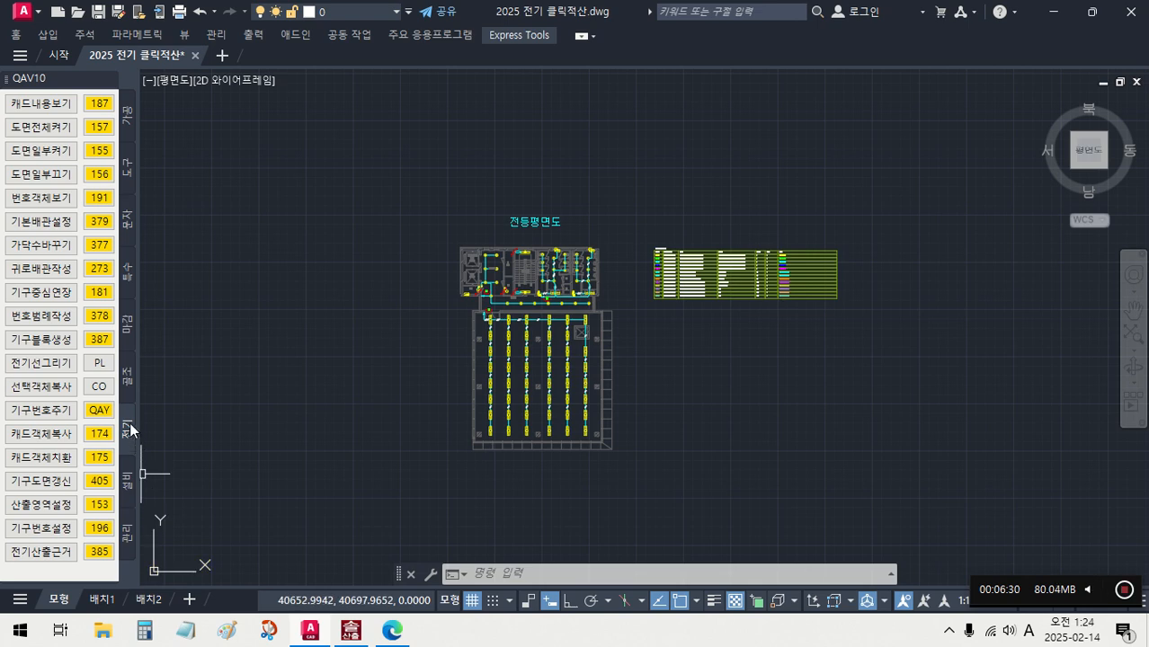
pyautogui.click(102, 506)
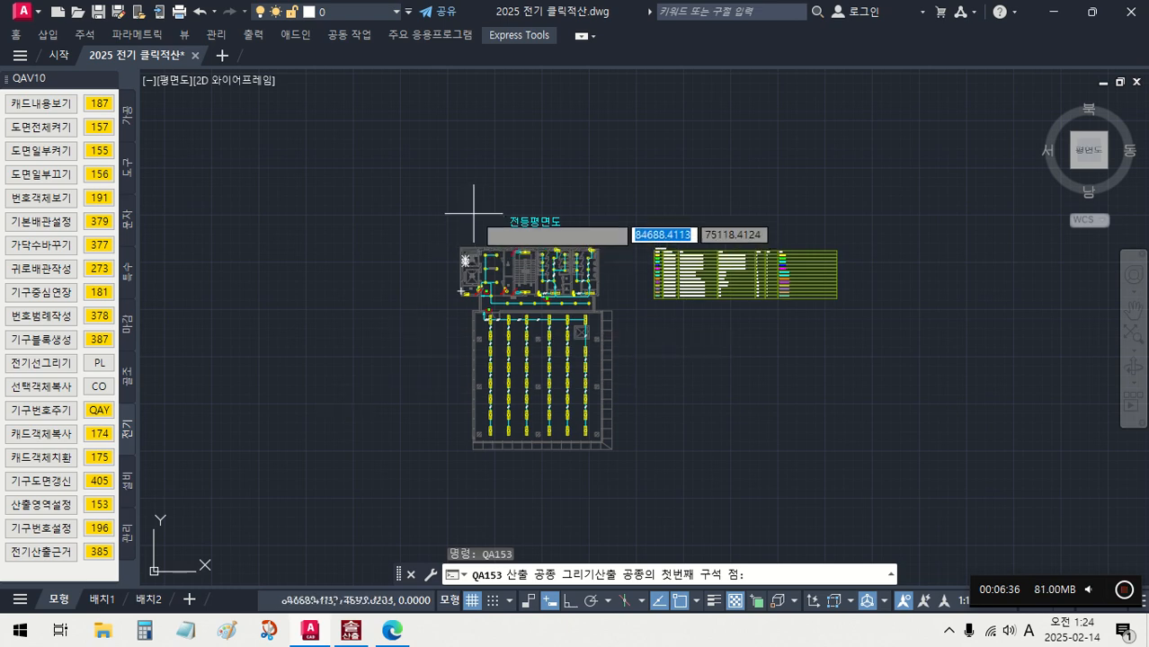
pyautogui.click(435, 194)
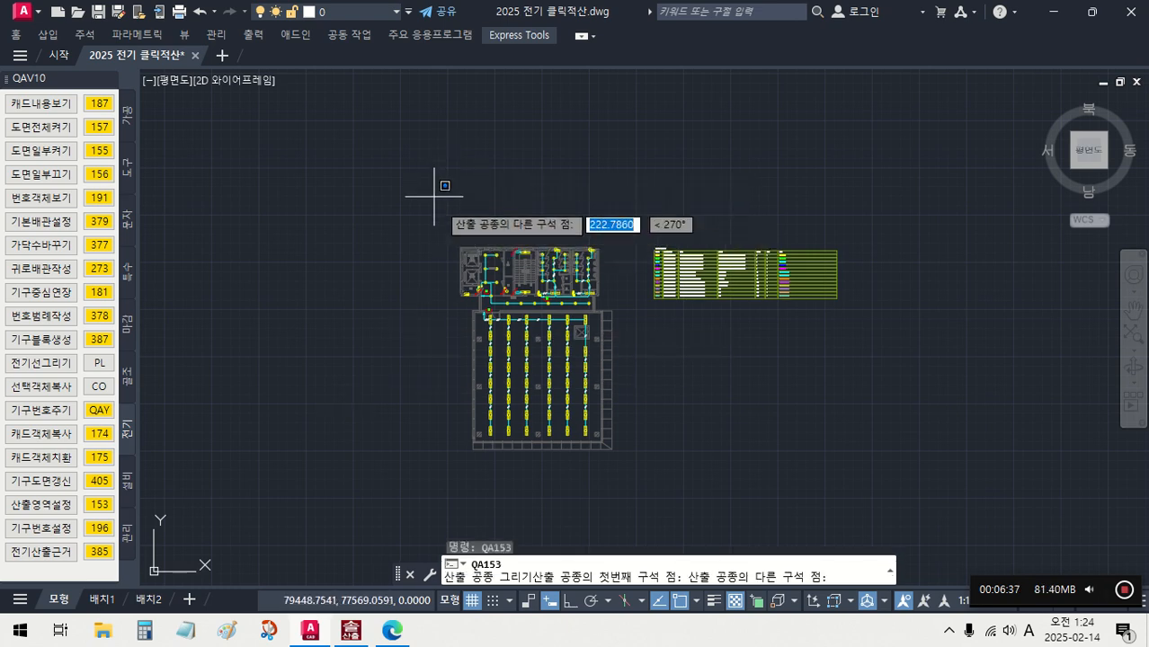
pyautogui.click(641, 478)
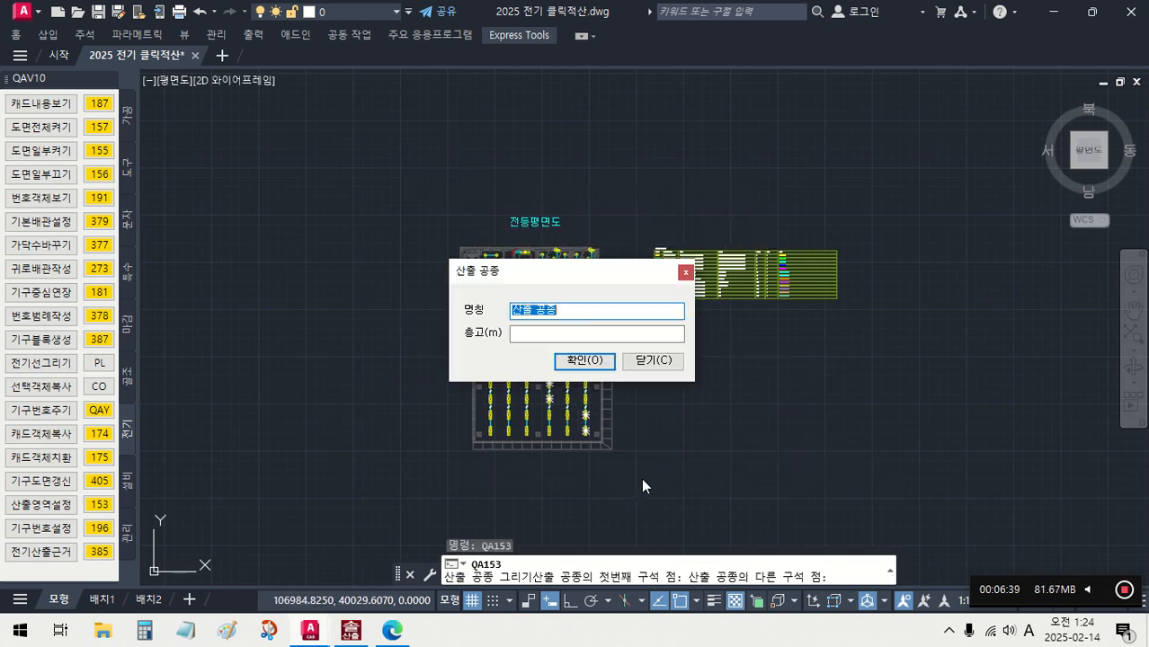
pyautogui.write('1')
pyautogui.click(579, 361)
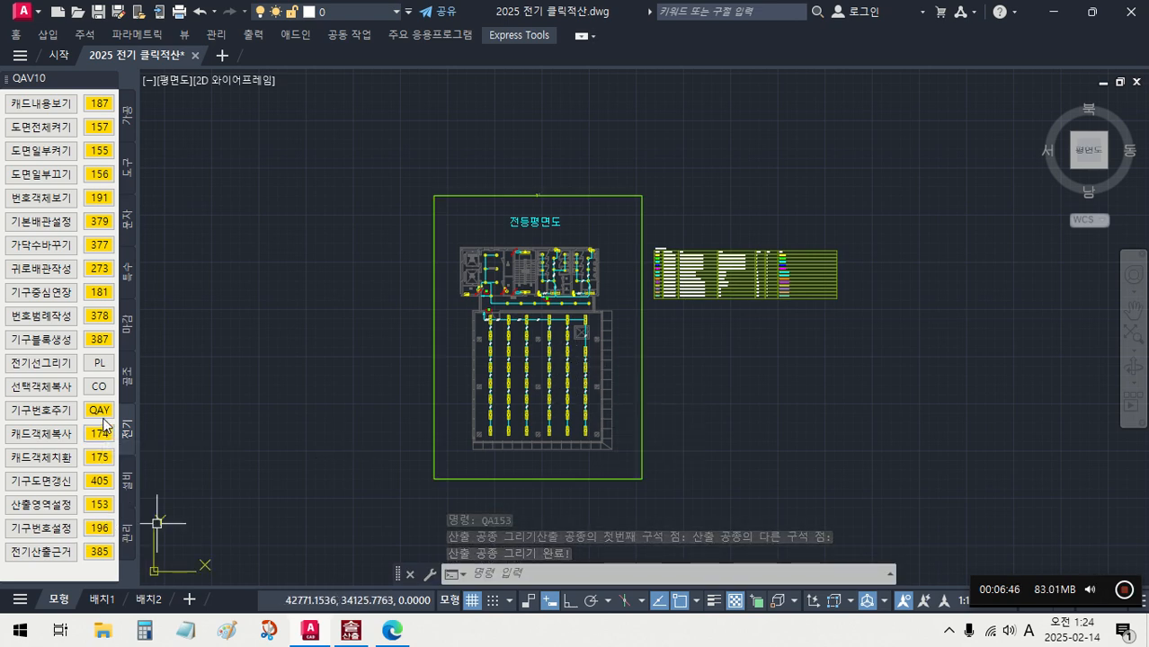
# - Open 기구번호설정 (196) and limit its layer list to the takeoff area 1^
pyautogui.click(99, 531)
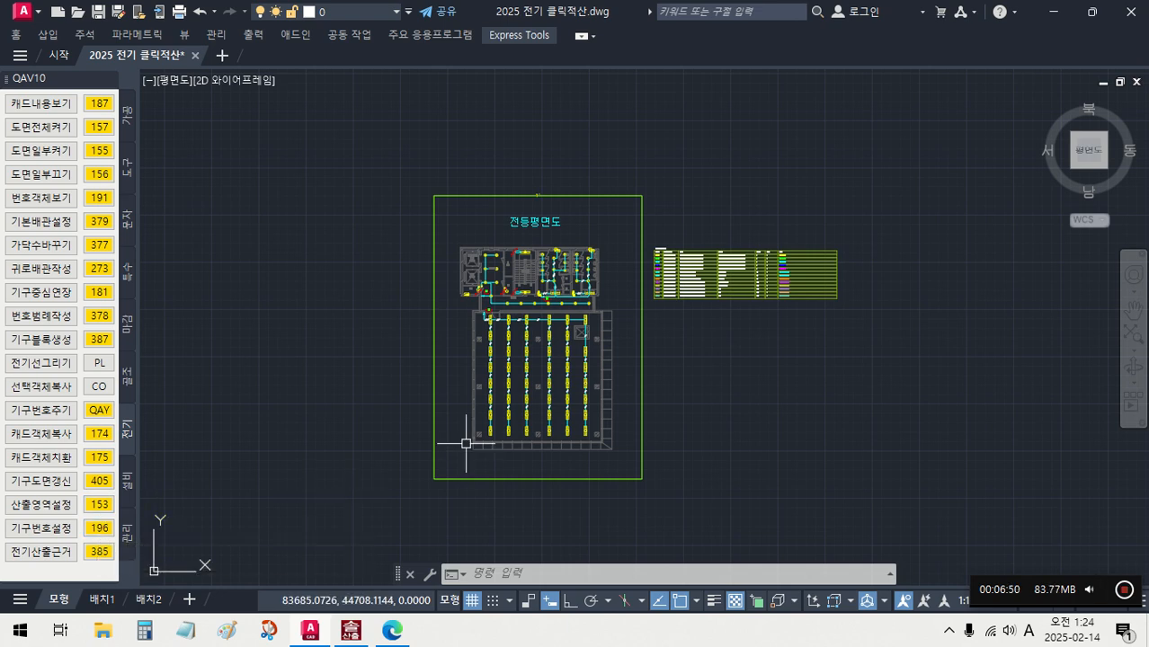
pyautogui.click(112, 532)
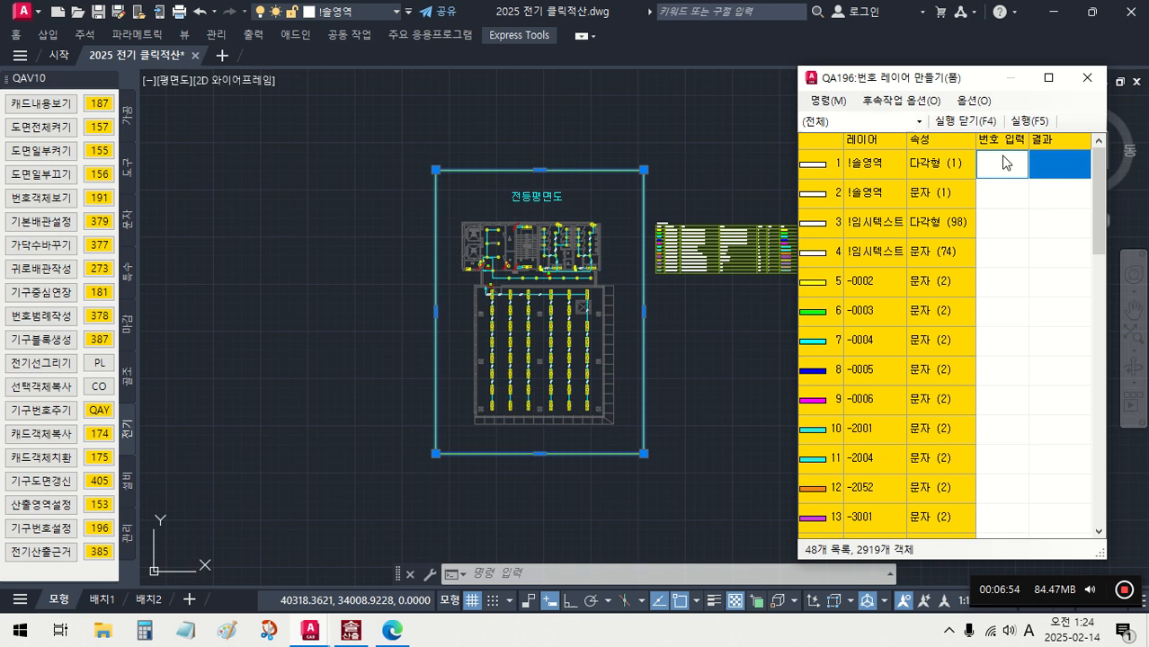
pyautogui.click(863, 122)
pyautogui.click(839, 151)
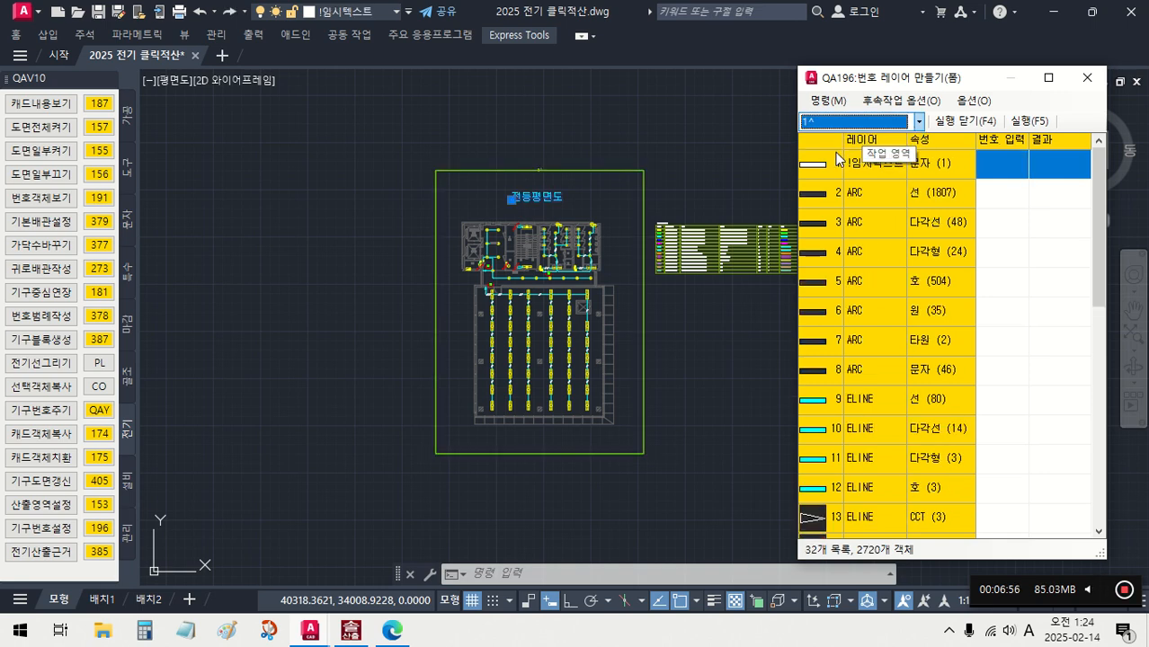
# - Assign number 2 to the lines (선), polylines (다각선) and arcs (호) on layer ELINE
pyautogui.click(993, 399)
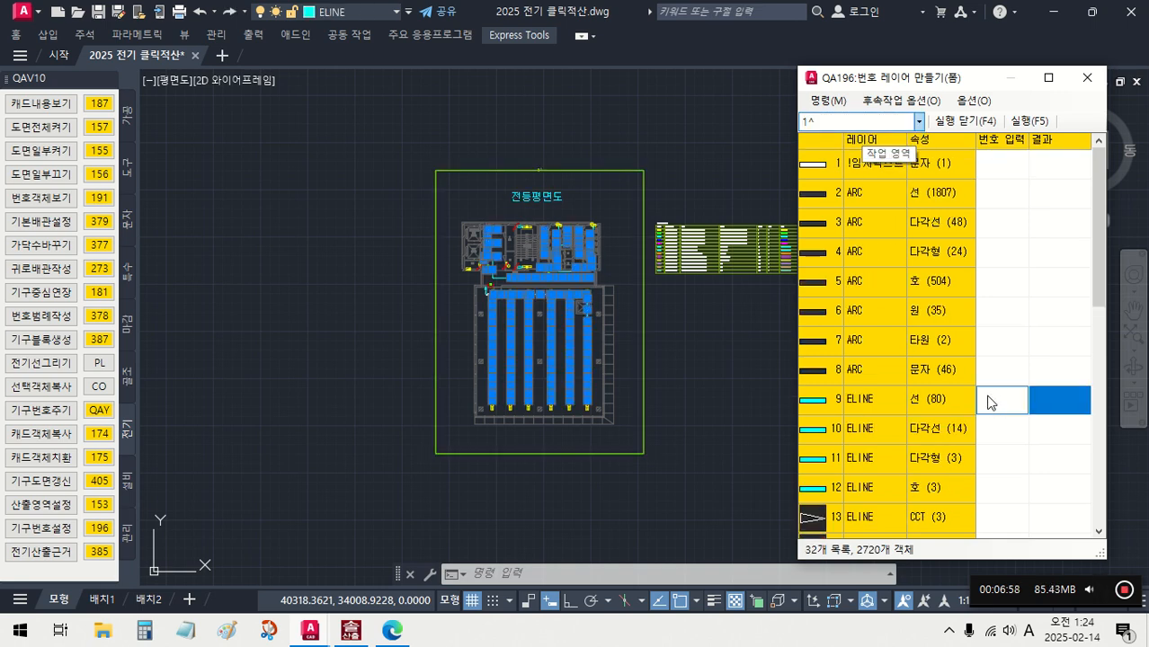
pyautogui.write('2')
pyautogui.press('Return')
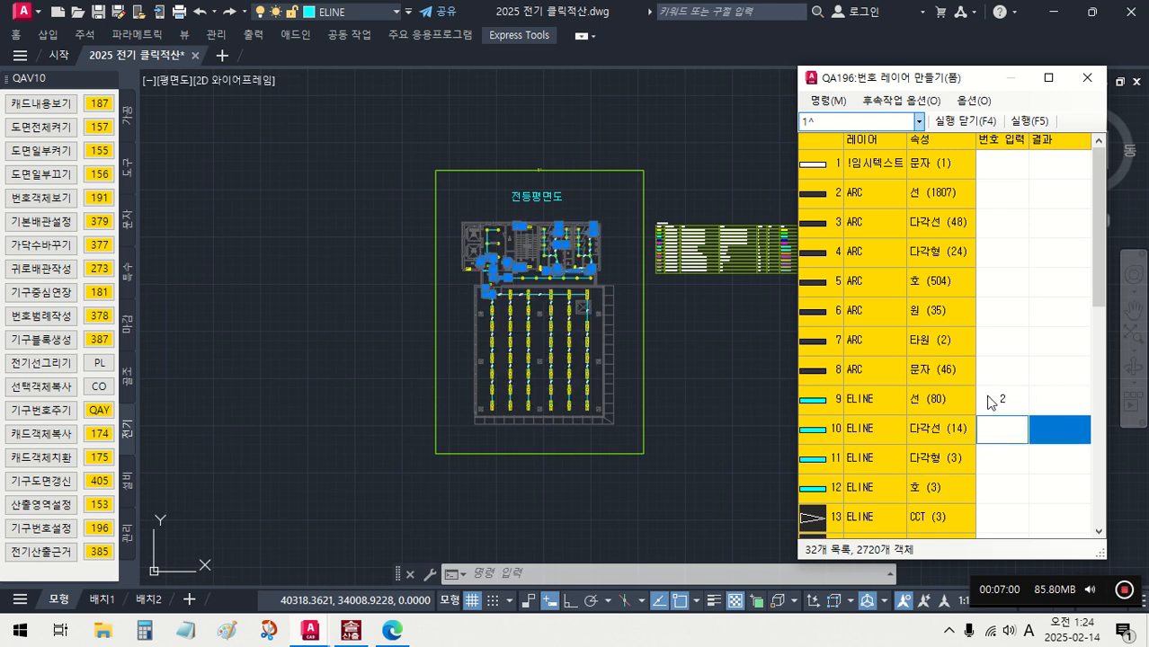
pyautogui.write('2')
pyautogui.press('Return')
pyautogui.press('Return')
pyautogui.write('2')
pyautogui.press('Return')
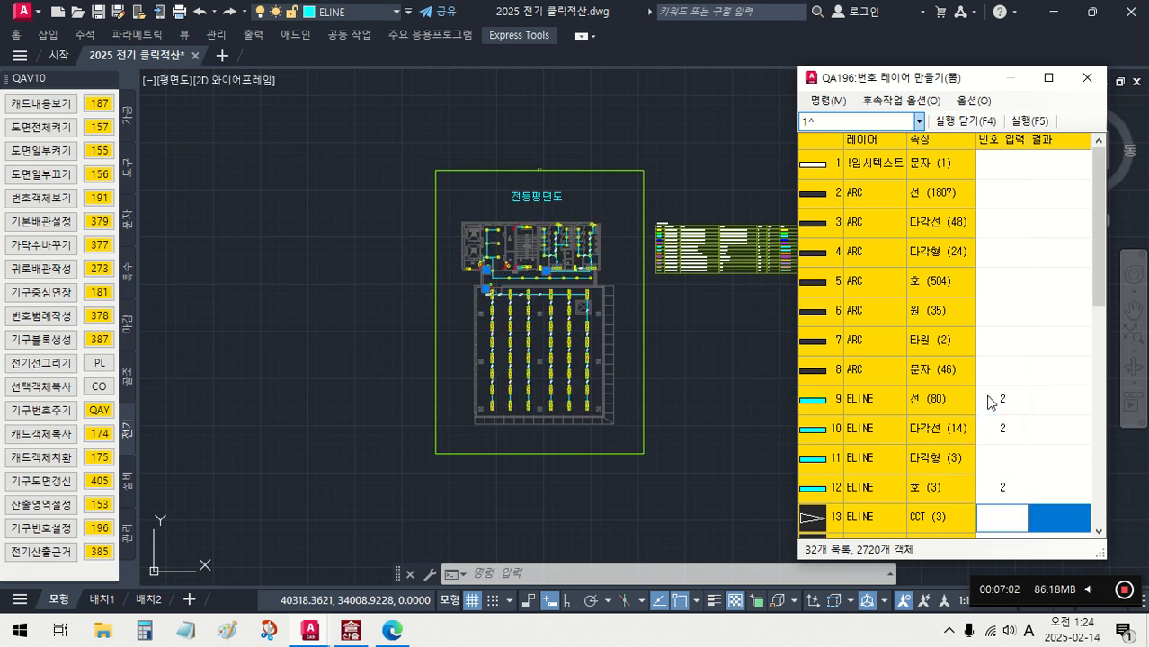
# - Assign number 4001 to the DNL fixtures, 6001 to efl32-1b and 6002 to FL32-1 on layer ESYM
pyautogui.scroll(-5, 1026, 389)
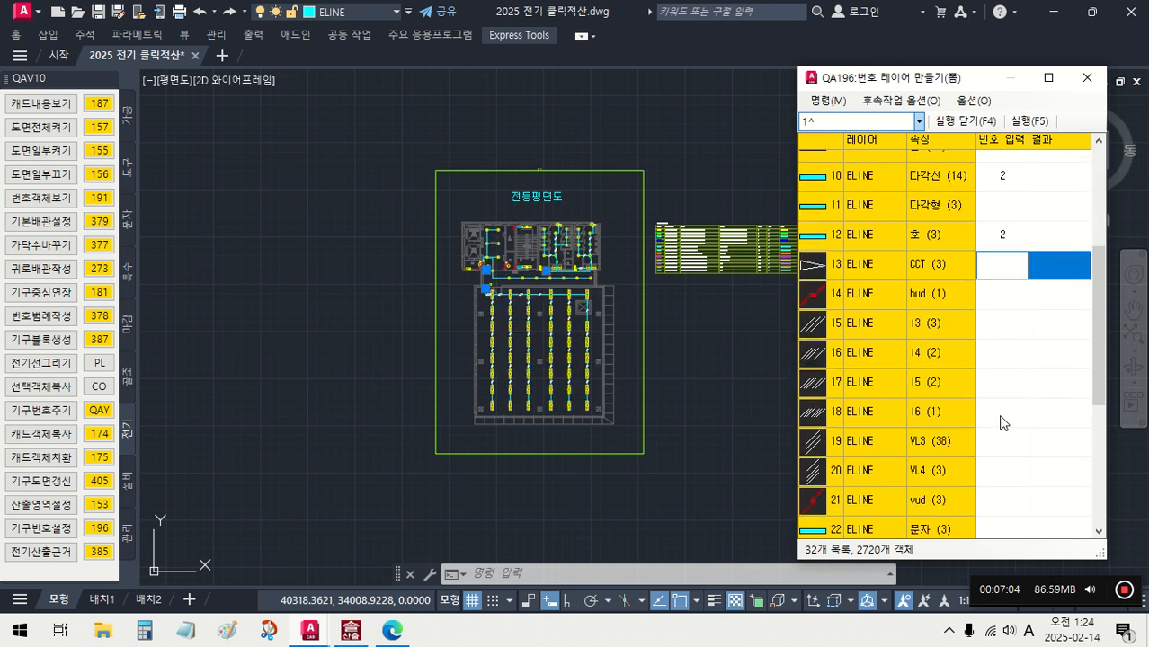
pyautogui.click(1002, 415)
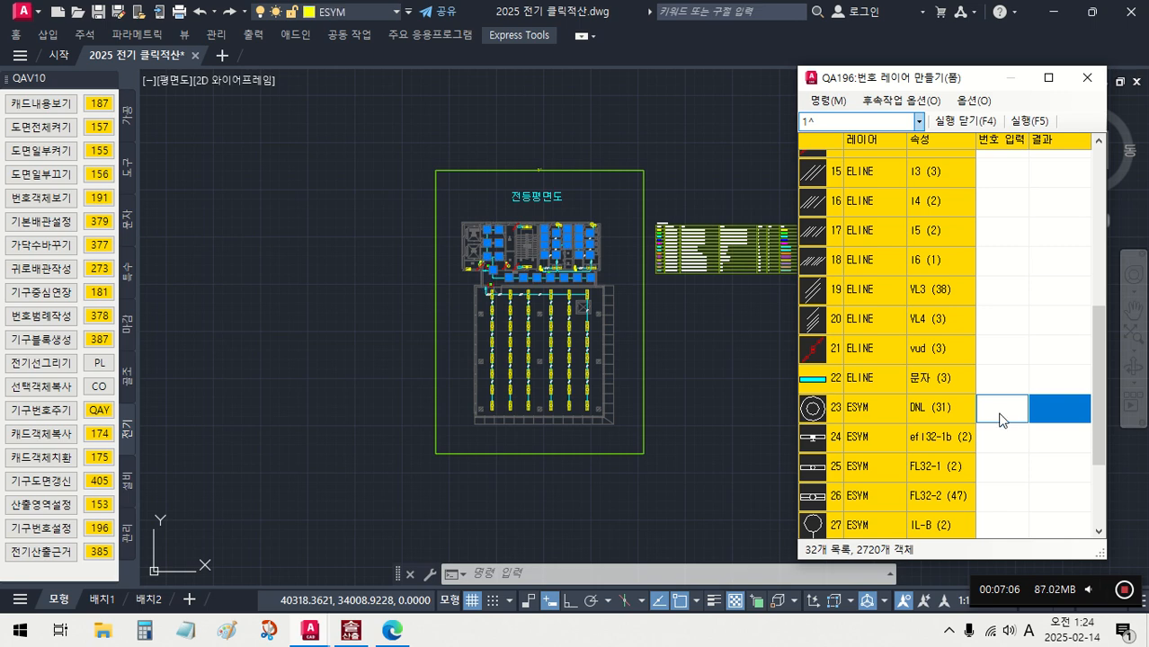
pyautogui.scroll(-1, 1000, 422)
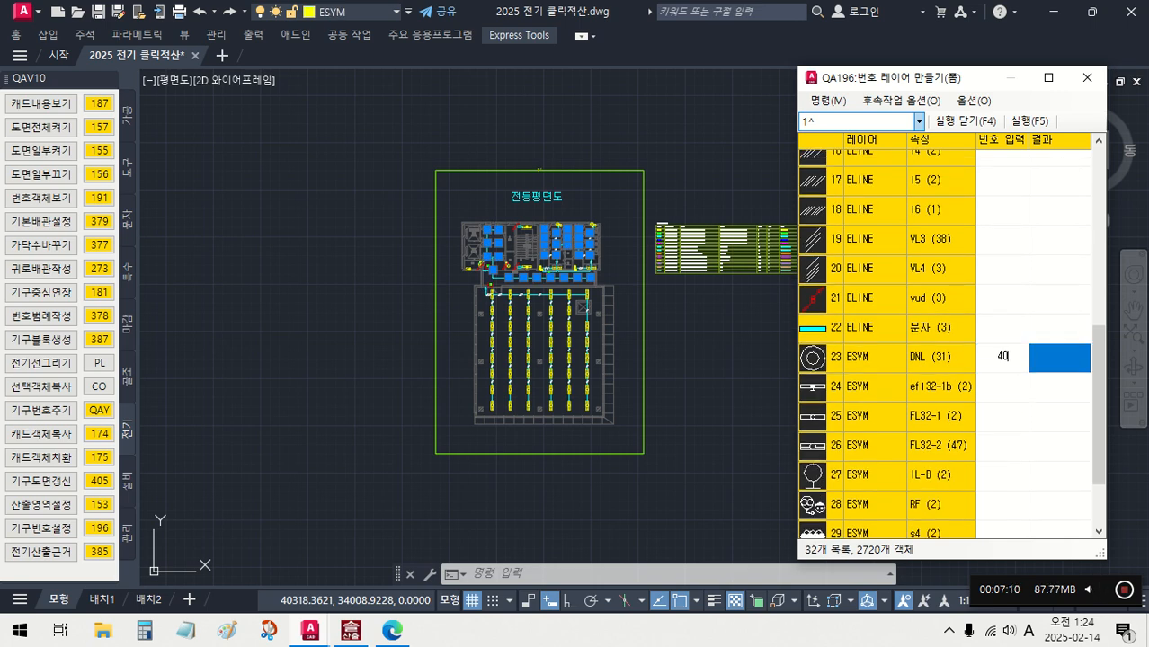
pyautogui.write('4001')
pyautogui.press('Return')
pyautogui.write('600')
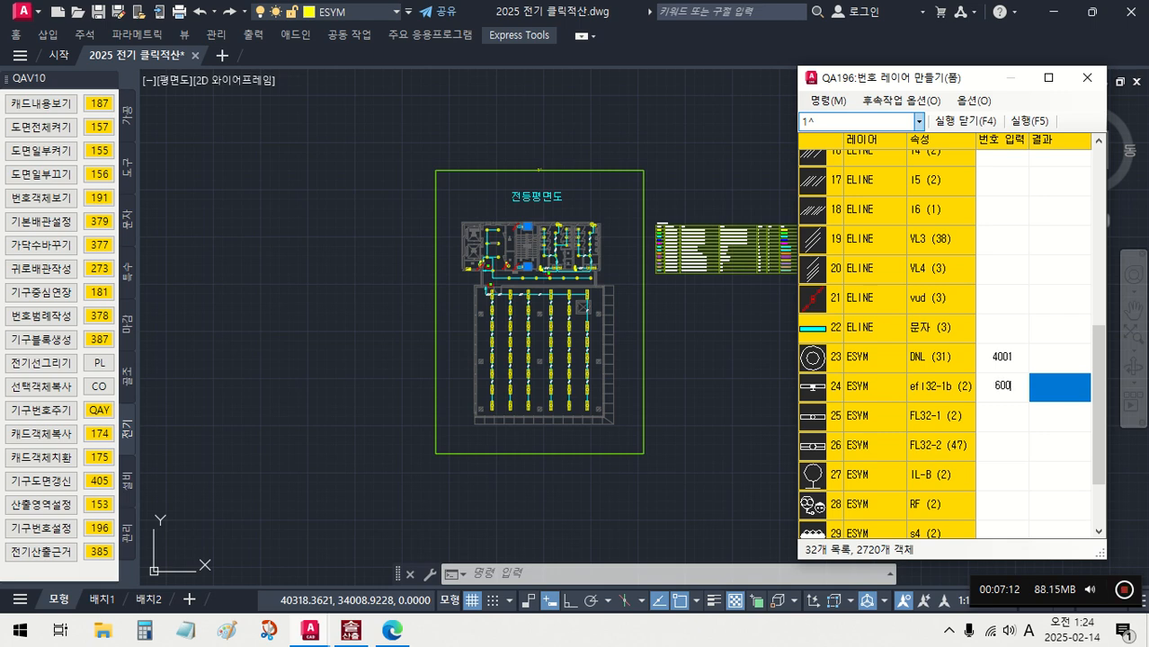
pyautogui.write('1')
pyautogui.press('Return')
pyautogui.write('6002')
pyautogui.press('Return')
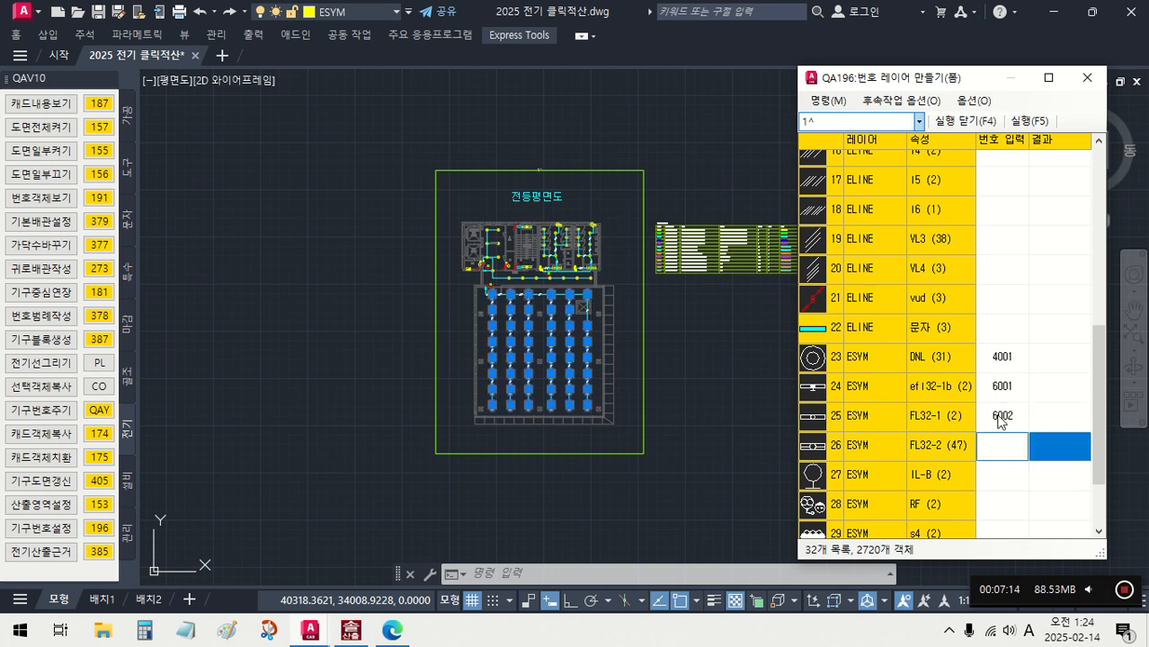
# - Assign number 3001 to the FL32-2 fixtures and 6003 to the IL-B fixtures
pyautogui.write('3001')
pyautogui.press('Return')
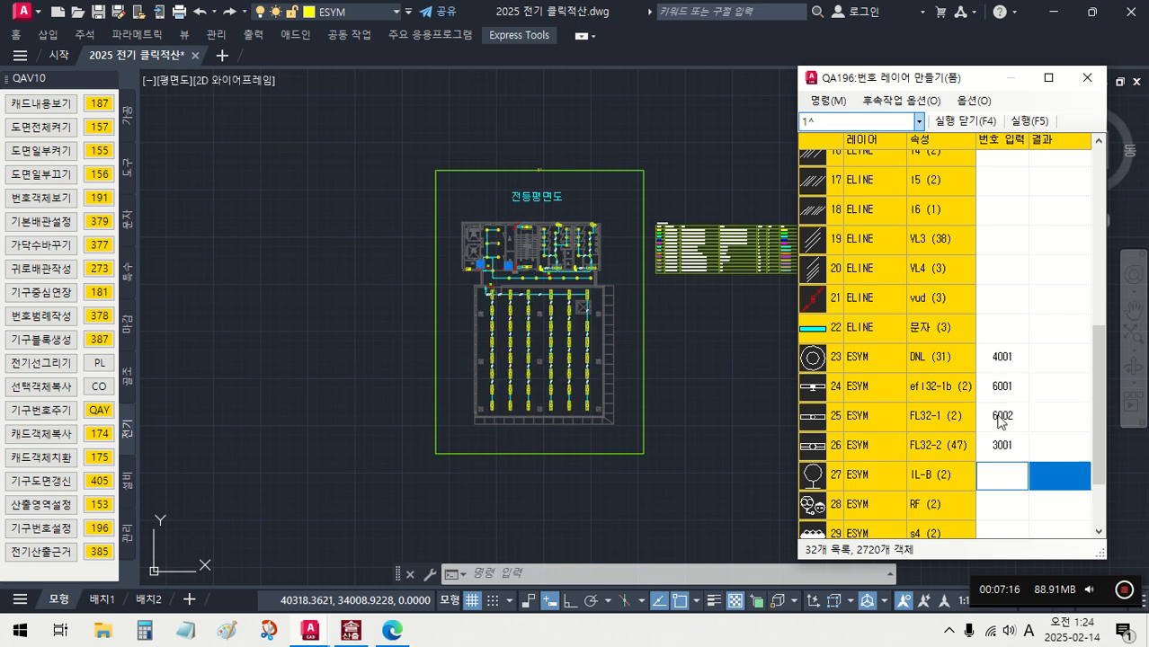
pyautogui.write('6003')
pyautogui.press('Return')
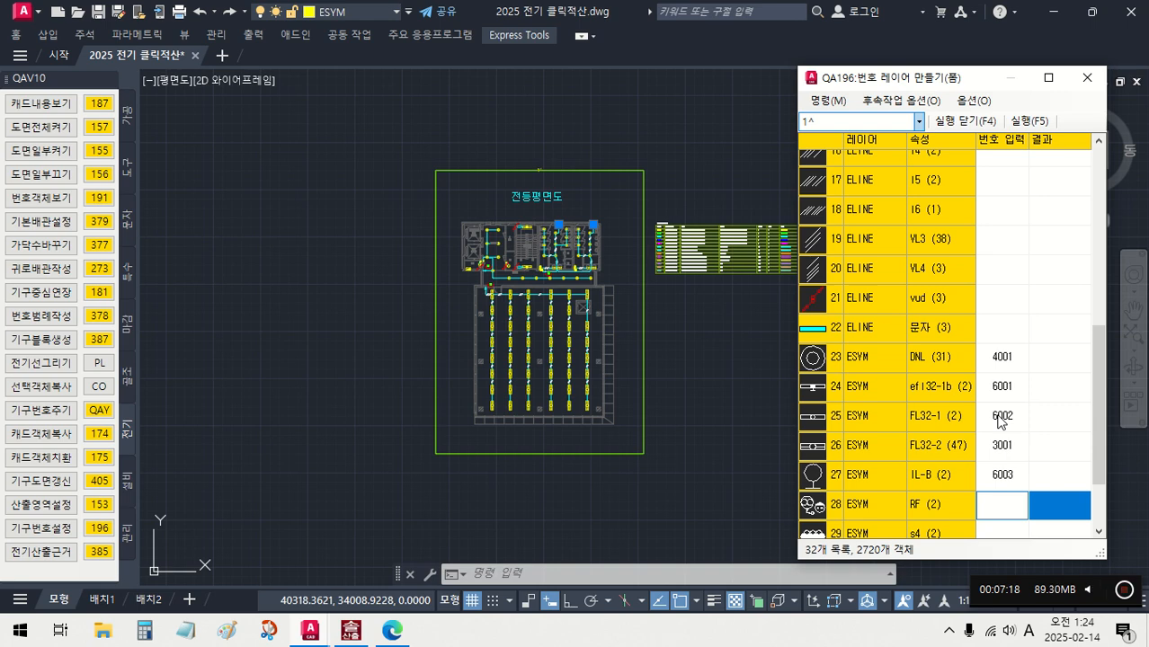
# - Assign number 2004 to the RF symbols and 2001 to the s4 switches
pyautogui.write('2004')
pyautogui.press('Return')
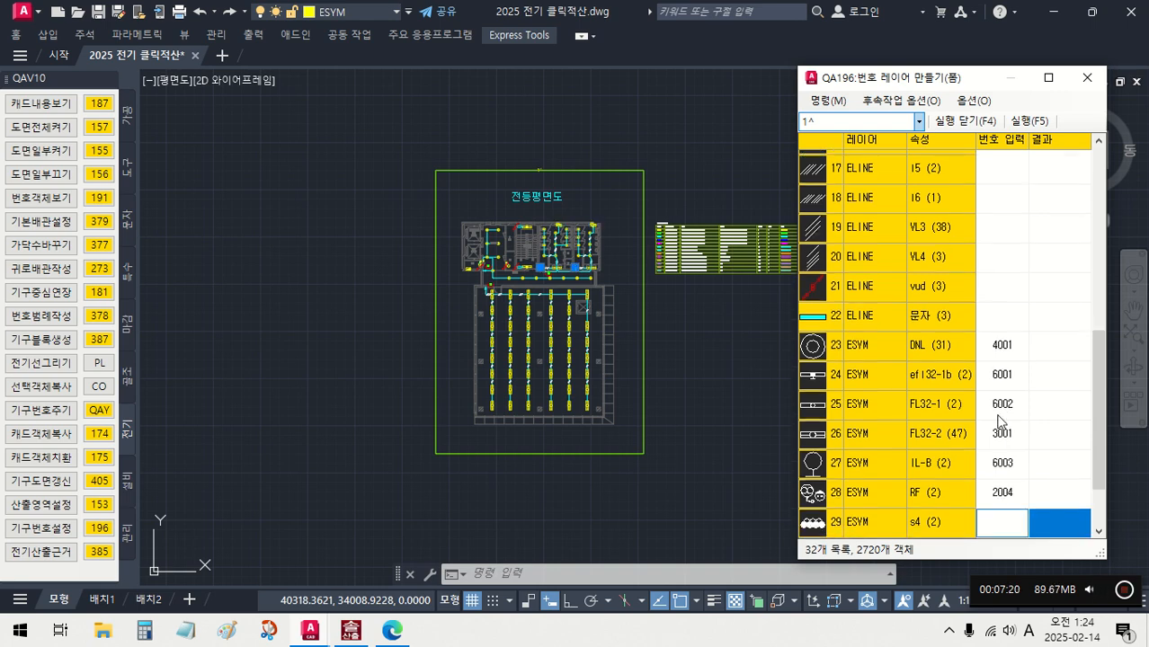
pyautogui.write('2001')
pyautogui.press('Return')
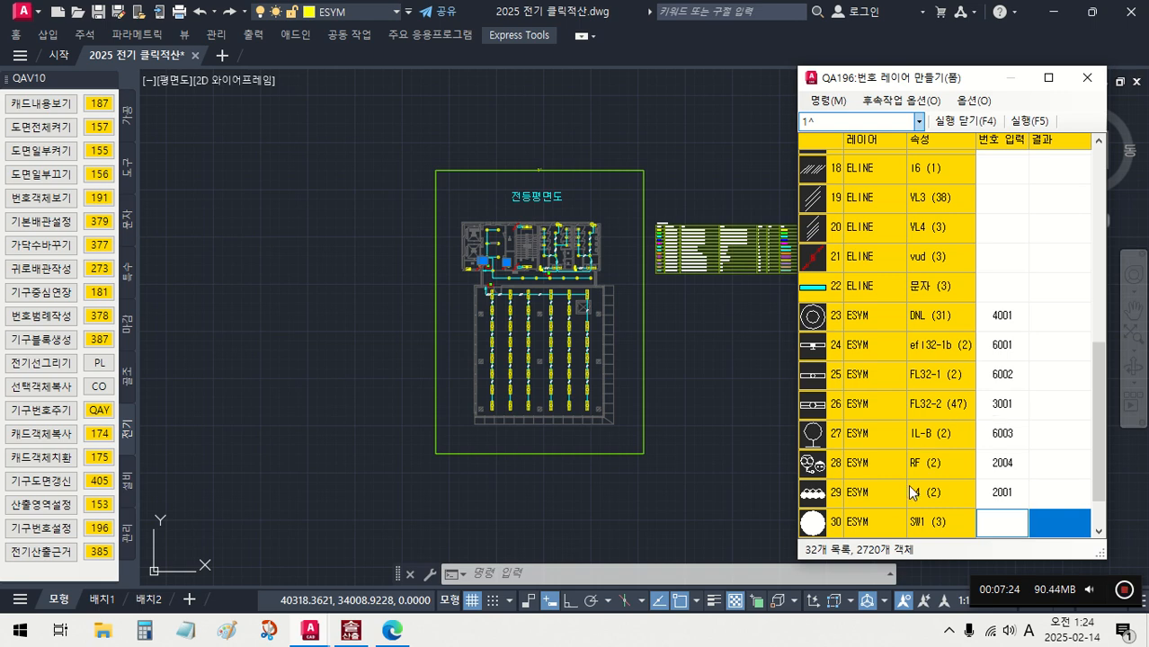
# - Set the numbers to 2052 for RF, 2004 for s4 and 2001 for SW1, and apply the numbering to the plan
pyautogui.click(1014, 440)
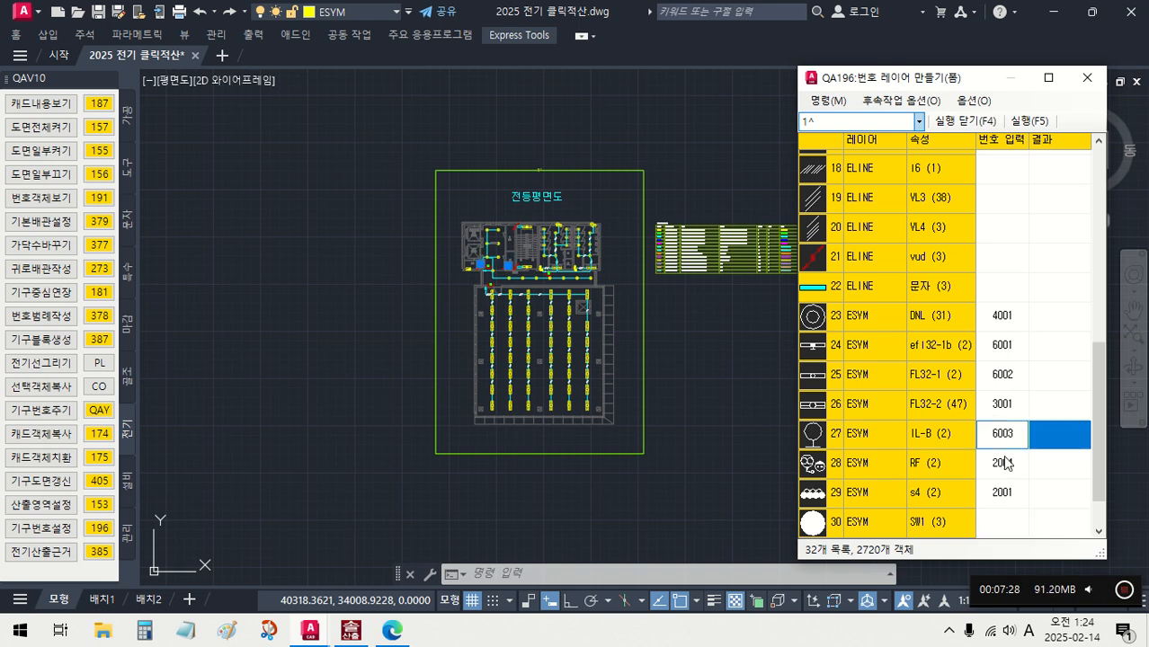
pyautogui.click(1008, 465)
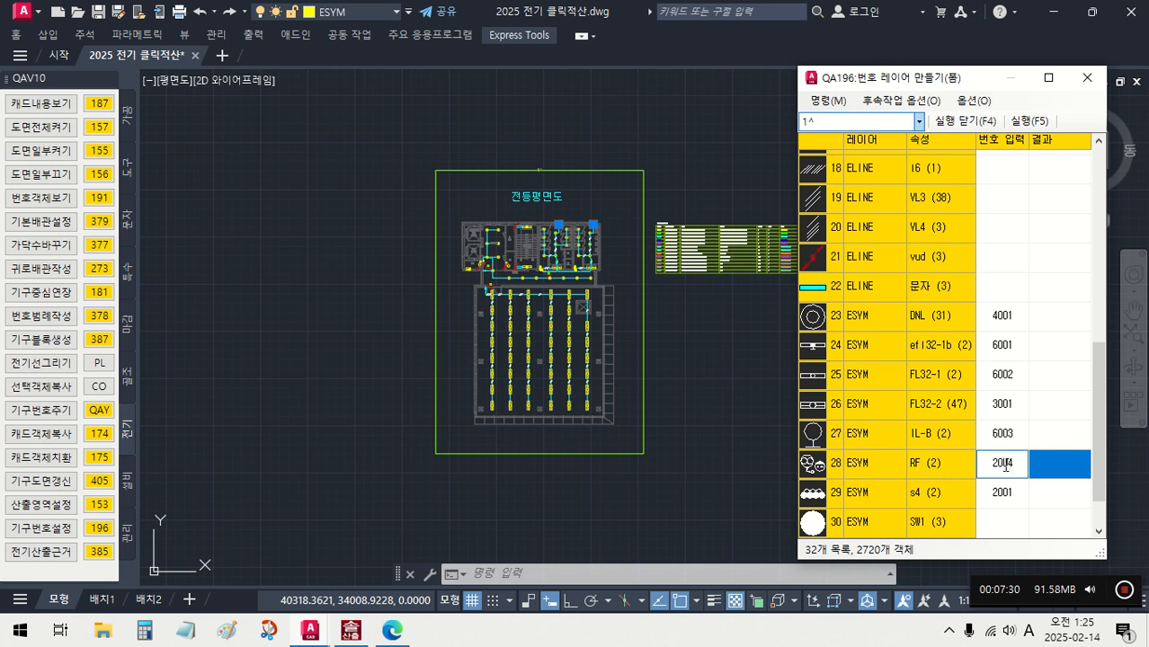
pyautogui.press('Return')
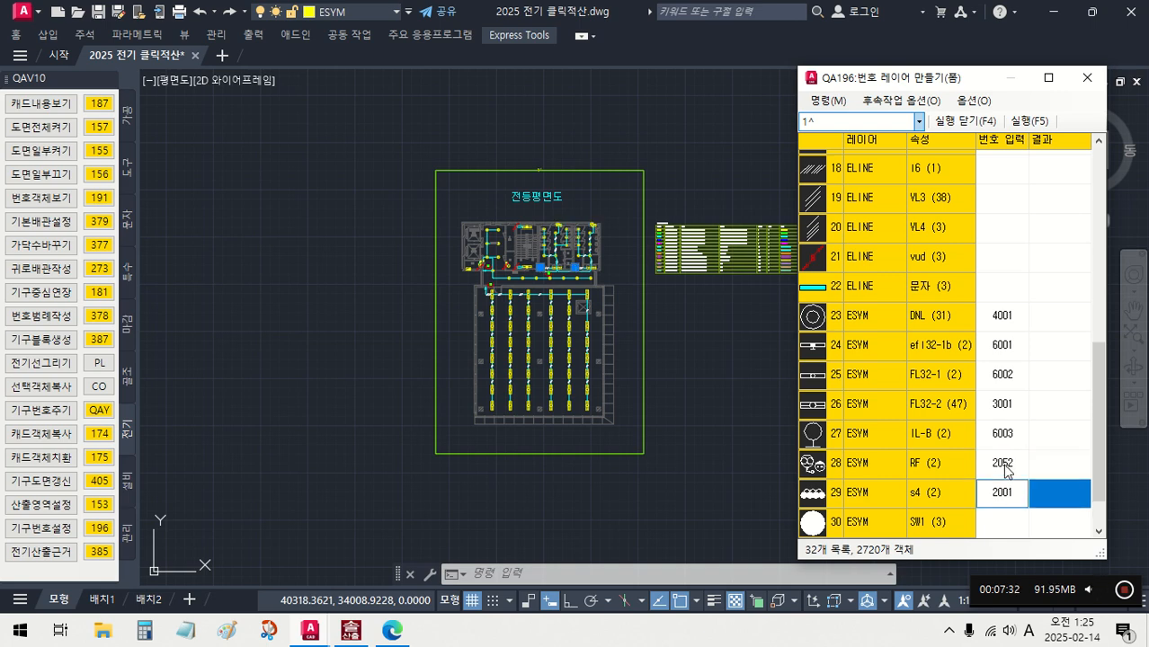
pyautogui.press('Return')
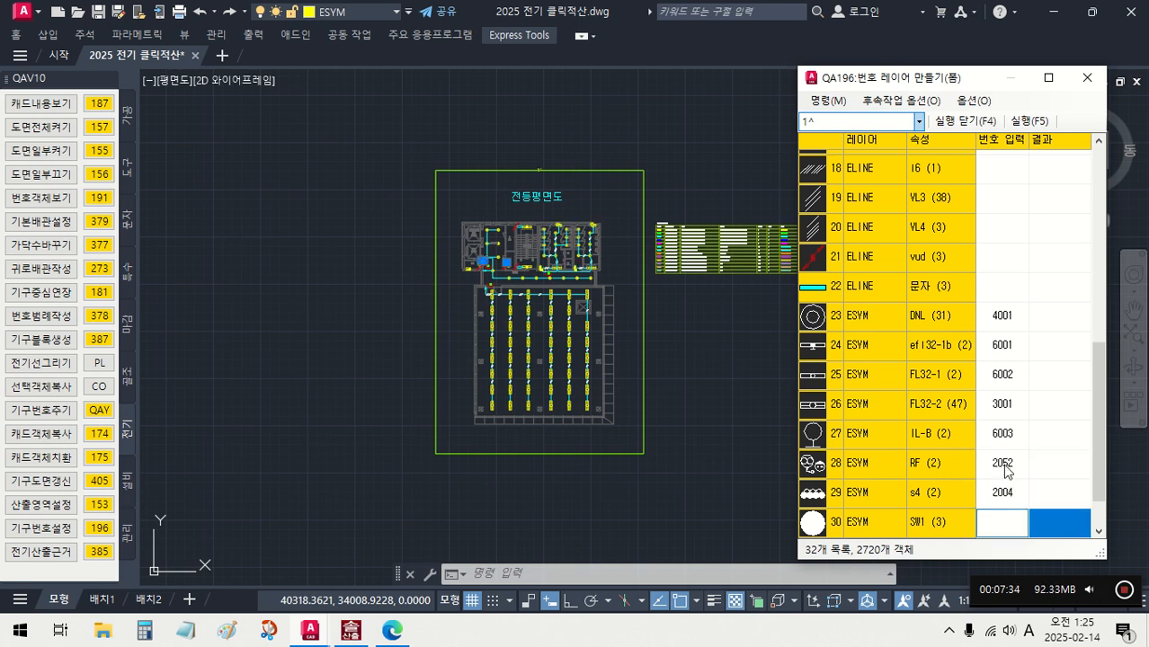
pyautogui.press('Return')
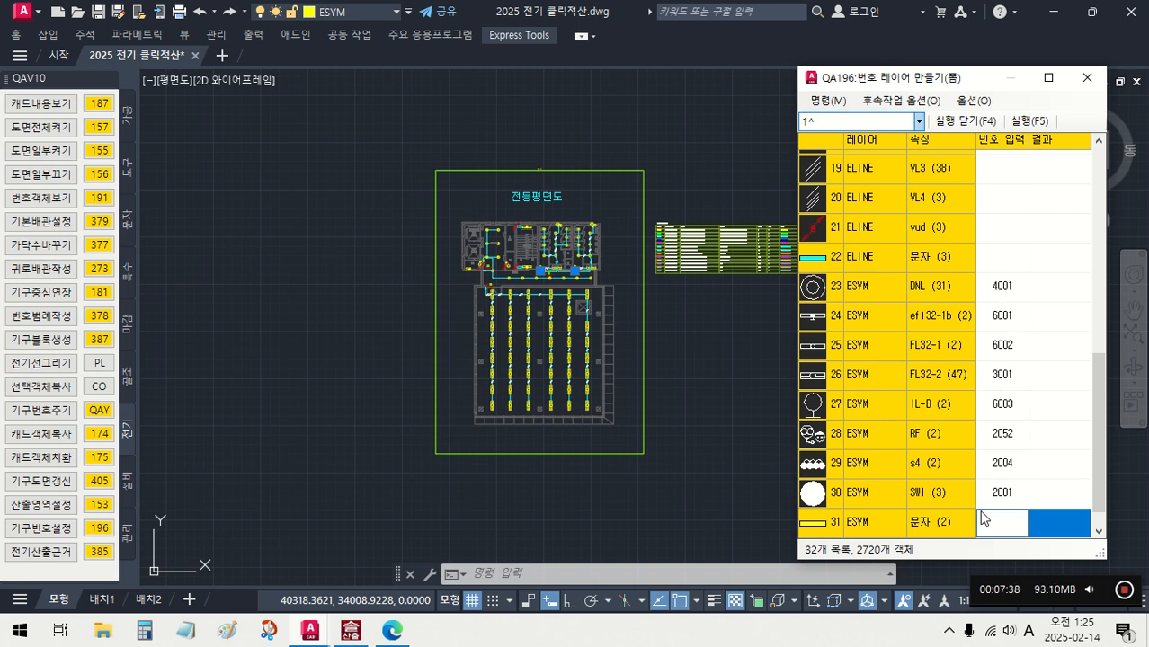
pyautogui.click(963, 120)
pyautogui.scroll(10, 548, 270)
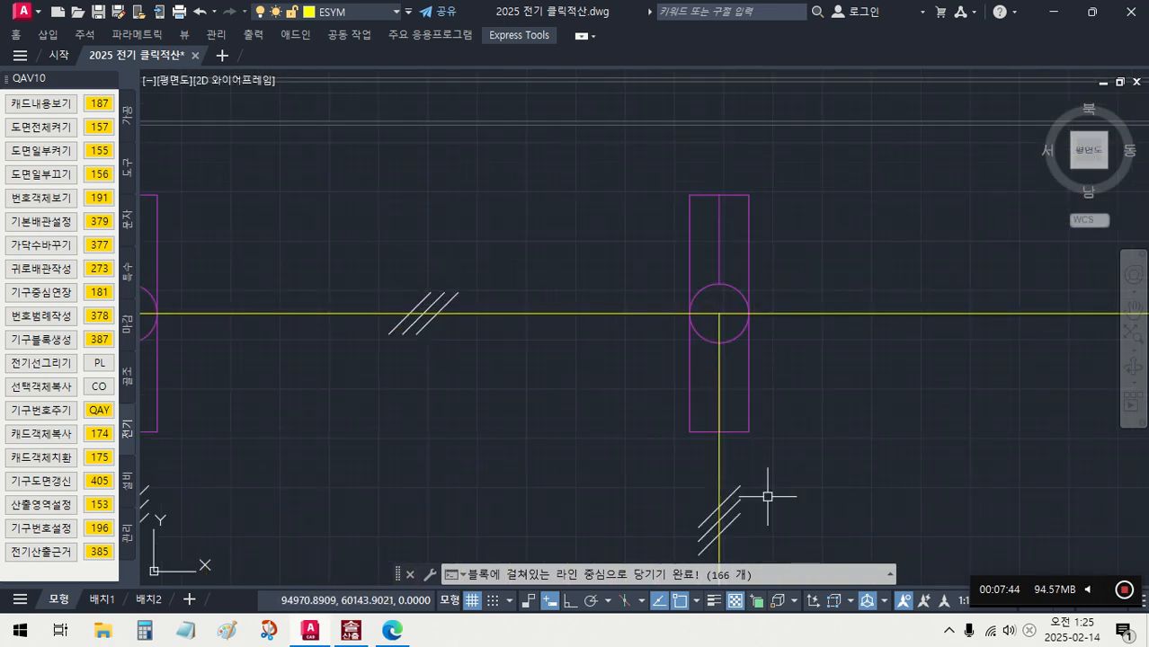
# - Turn on lineweight display for the numbered wiring and fixtures
pyautogui.click(711, 602)
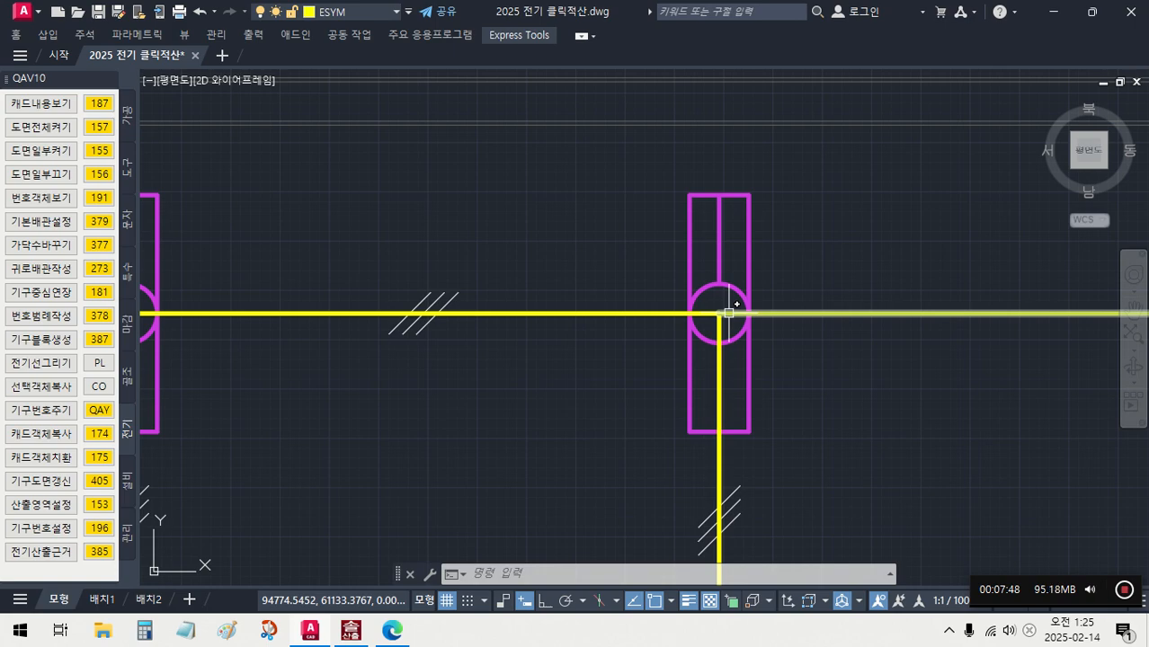
pyautogui.moveTo(728, 312)
pyautogui.scroll(-8, 728, 312)
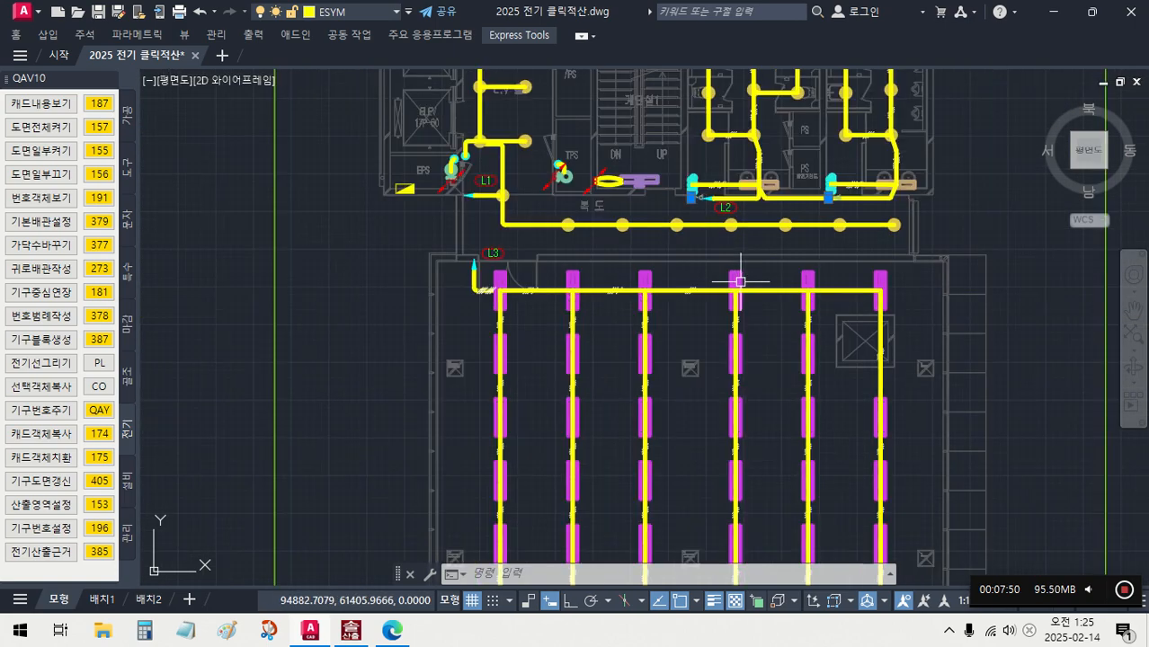
pyautogui.scroll(4, 605, 231)
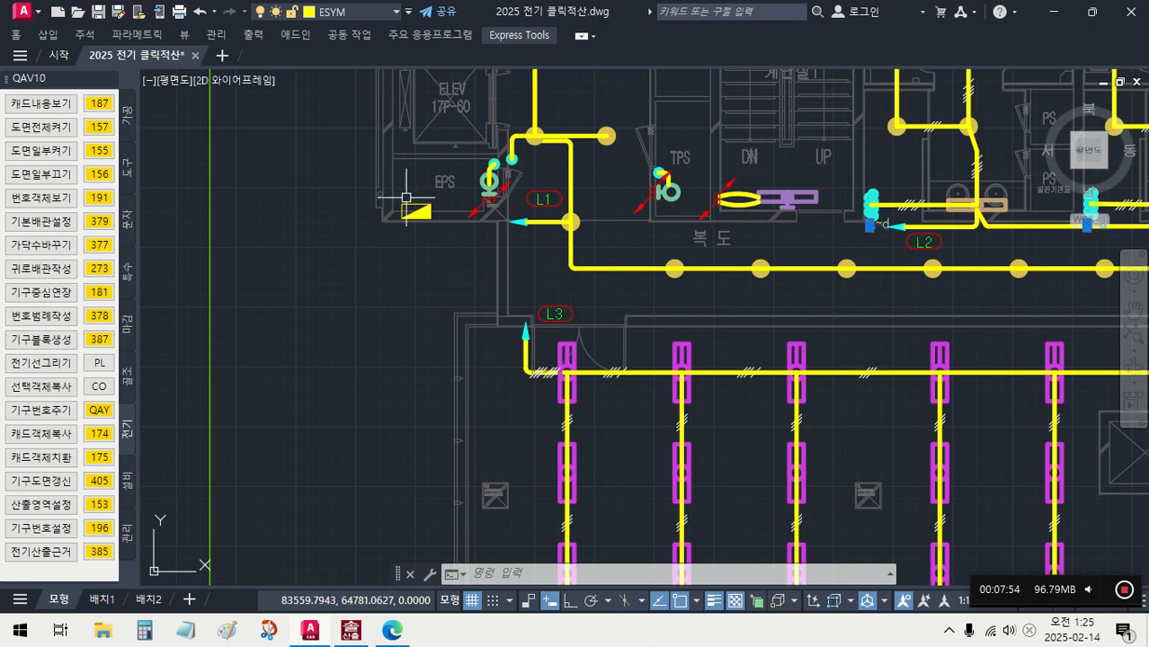
pyautogui.scroll(-5, 446, 222)
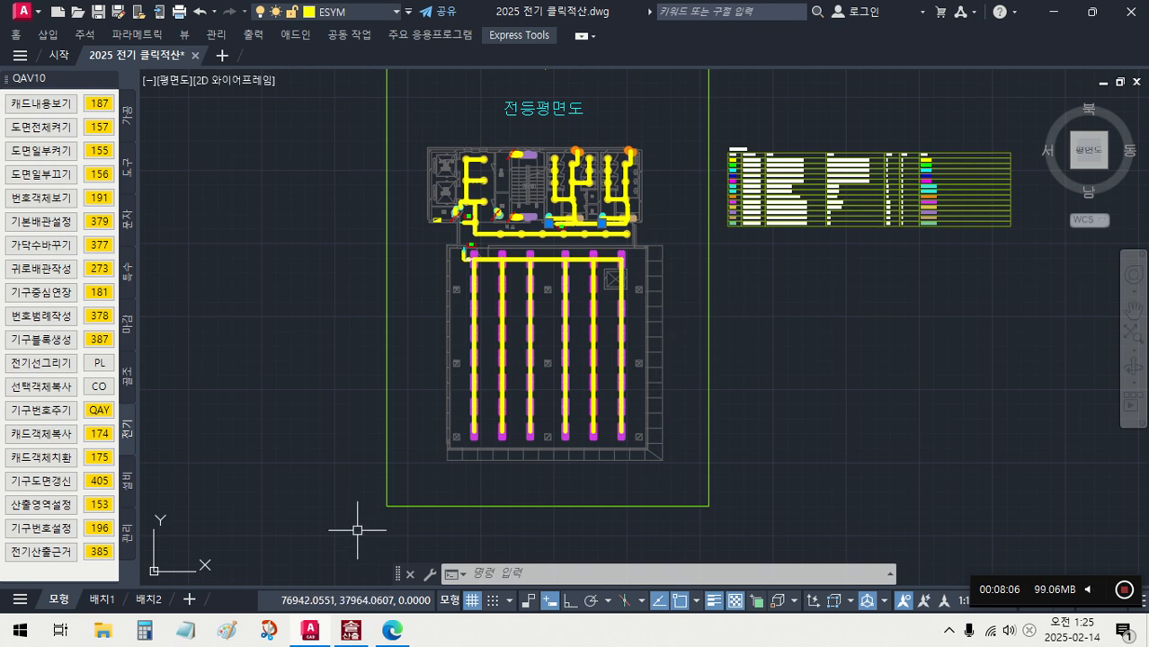
# - Copy the extended properties of the legend table's 비고 numbers to the fixtures, switches and wiring of the 전등평면도 plan with 속성상속수동 (406)
pyautogui.click(129, 545)
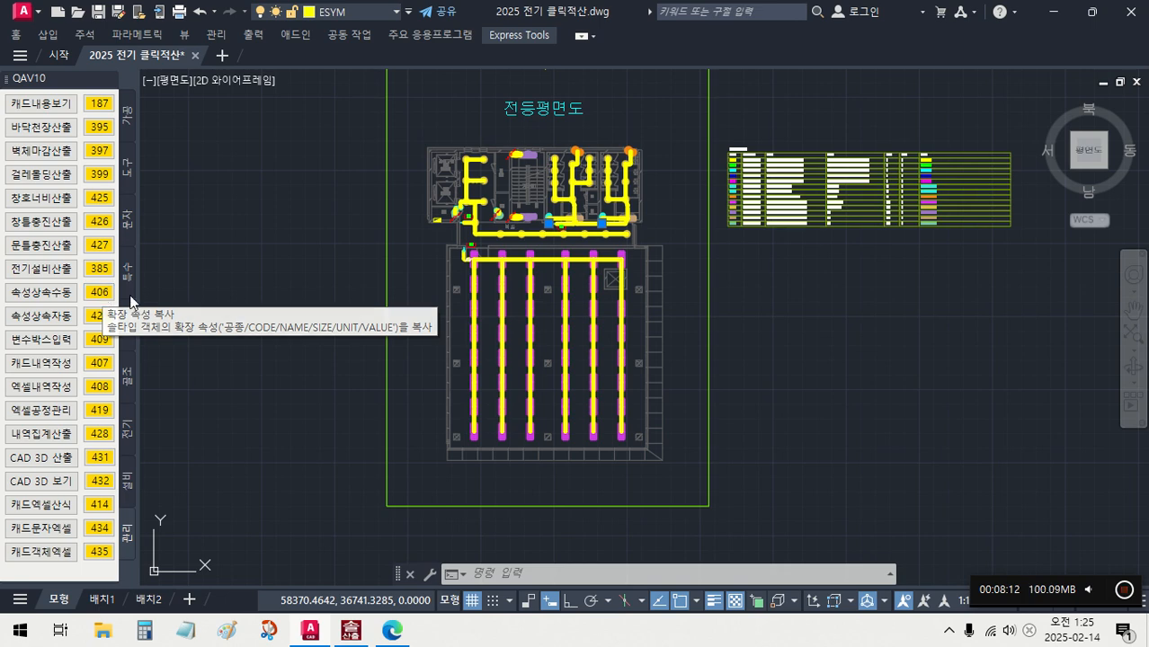
pyautogui.click(98, 293)
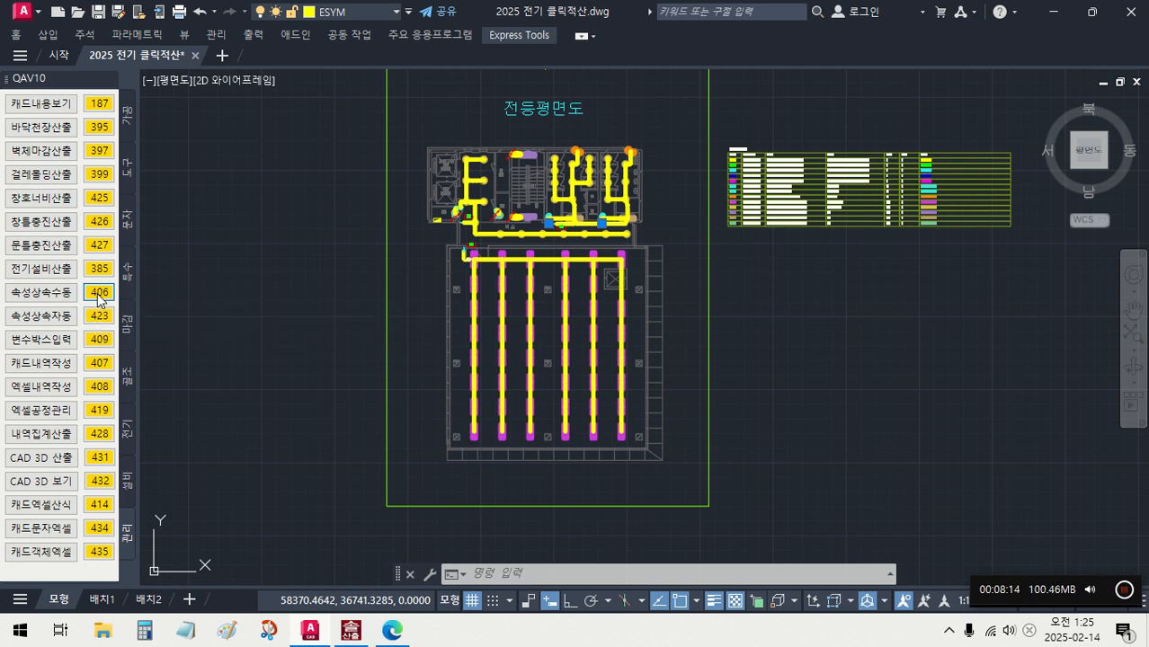
pyautogui.scroll(4, 724, 154)
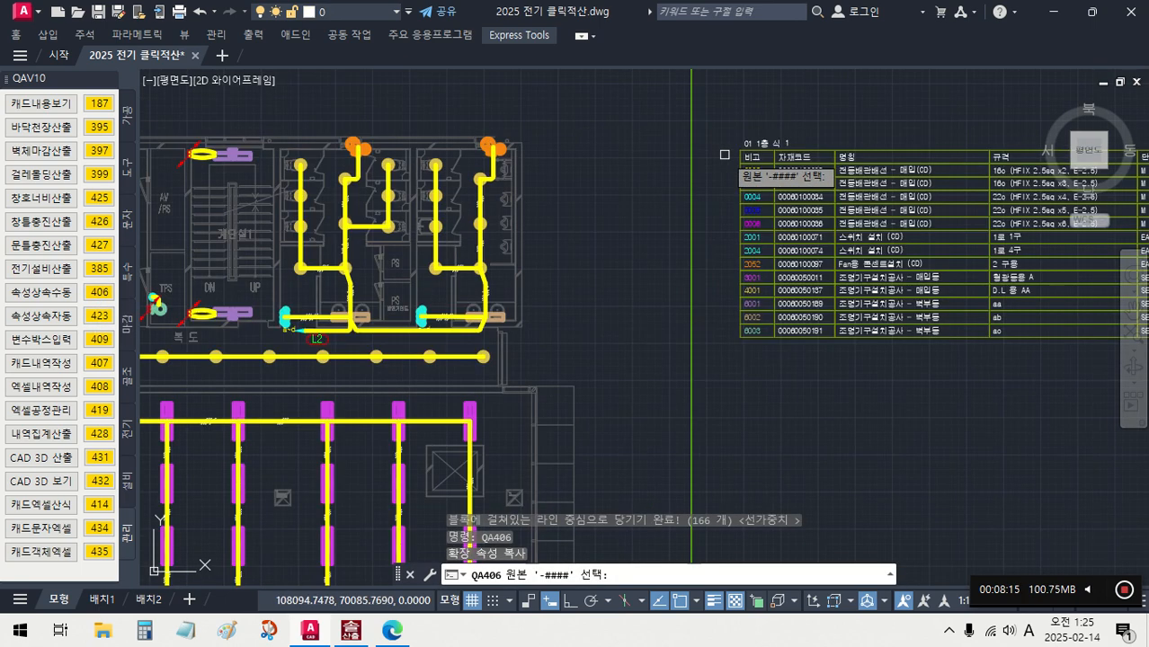
pyautogui.click(777, 367)
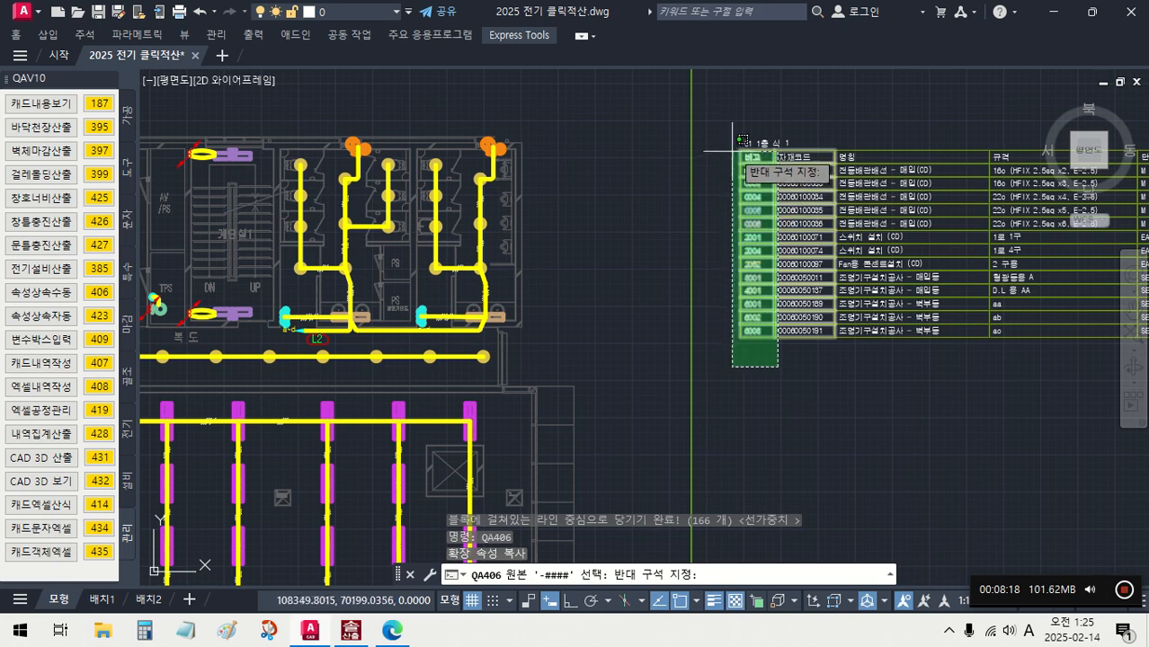
pyautogui.click(700, 119)
pyautogui.press('Return')
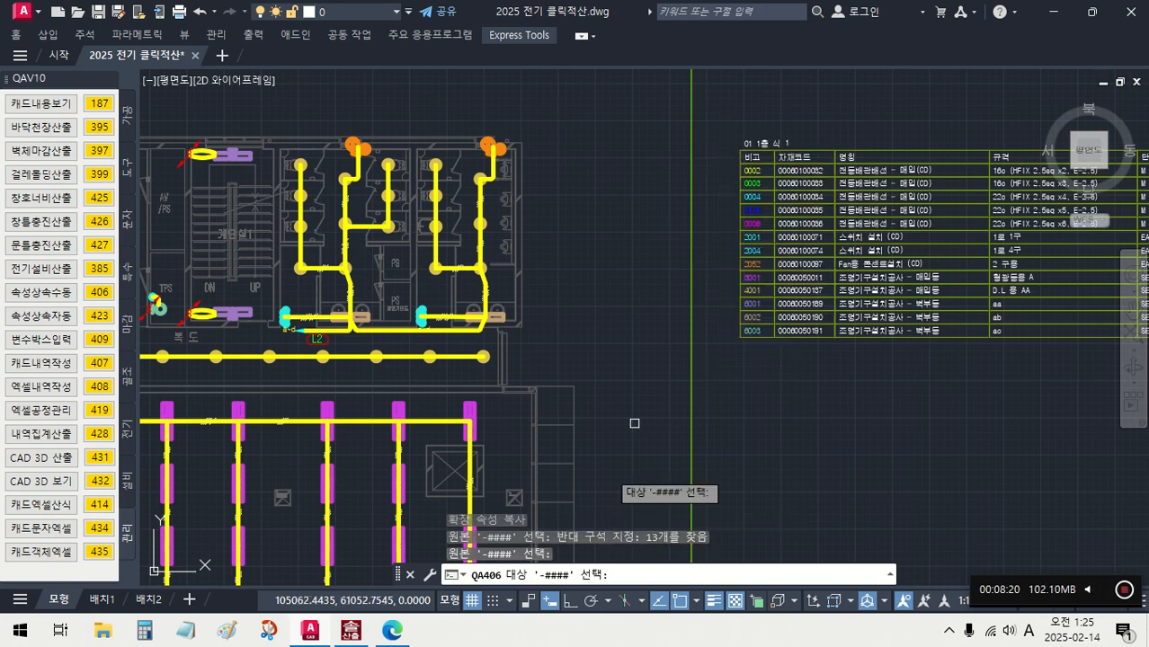
pyautogui.scroll(-3, 605, 438)
pyautogui.moveTo(604, 438); pyautogui.dragTo(649, 285, button='middle')
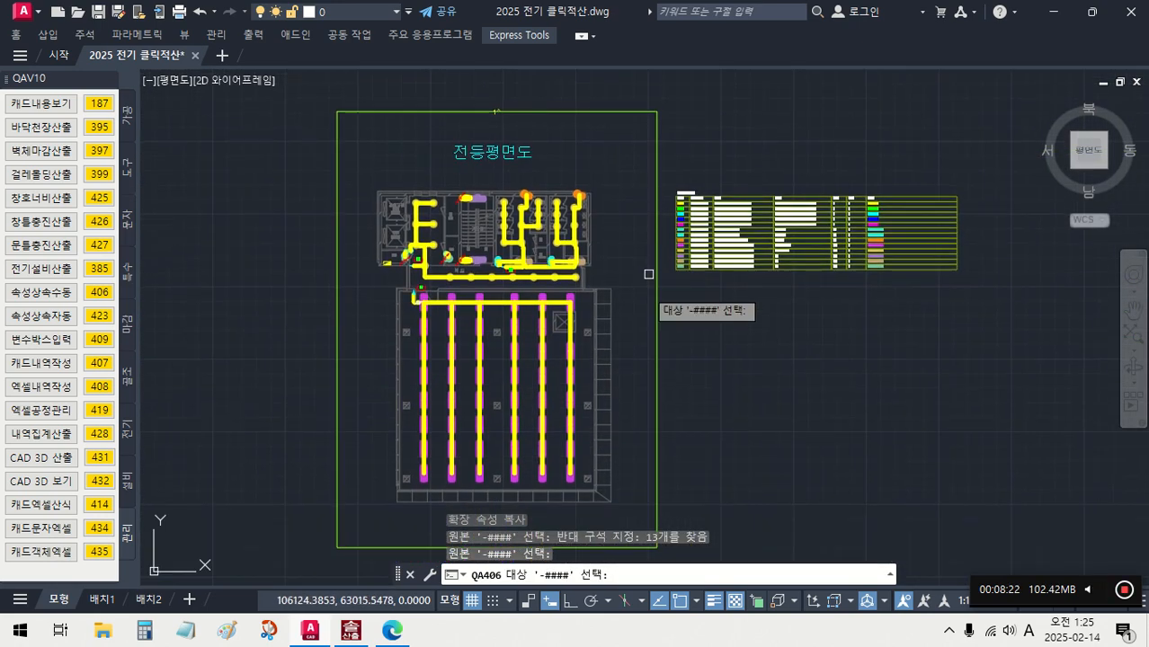
pyautogui.click(623, 517)
pyautogui.click(400, 186)
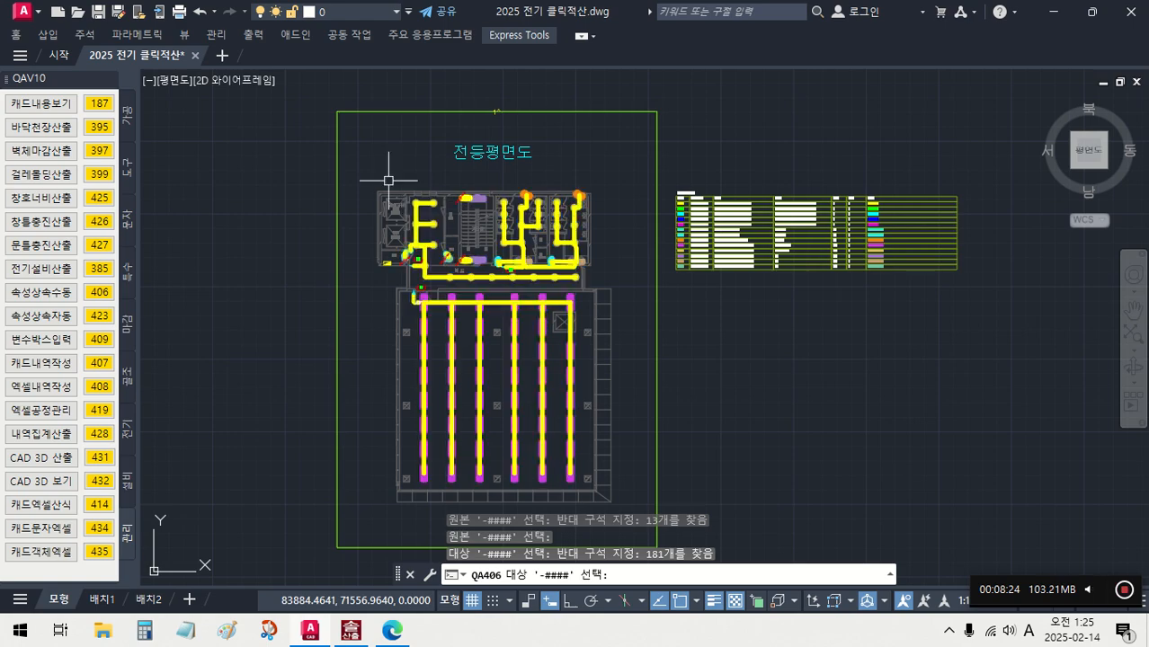
pyautogui.press('Return')
# - Examine the wire-count marks along the wiring in the restrooms and between the FL32-2 fixtures
pyautogui.scroll(4, 429, 212)
pyautogui.moveTo(538, 250)
pyautogui.mouseDown(button='middle')
pyautogui.moveTo(529, 241)
pyautogui.moveTo(438, 292)
pyautogui.mouseUp(button='middle')
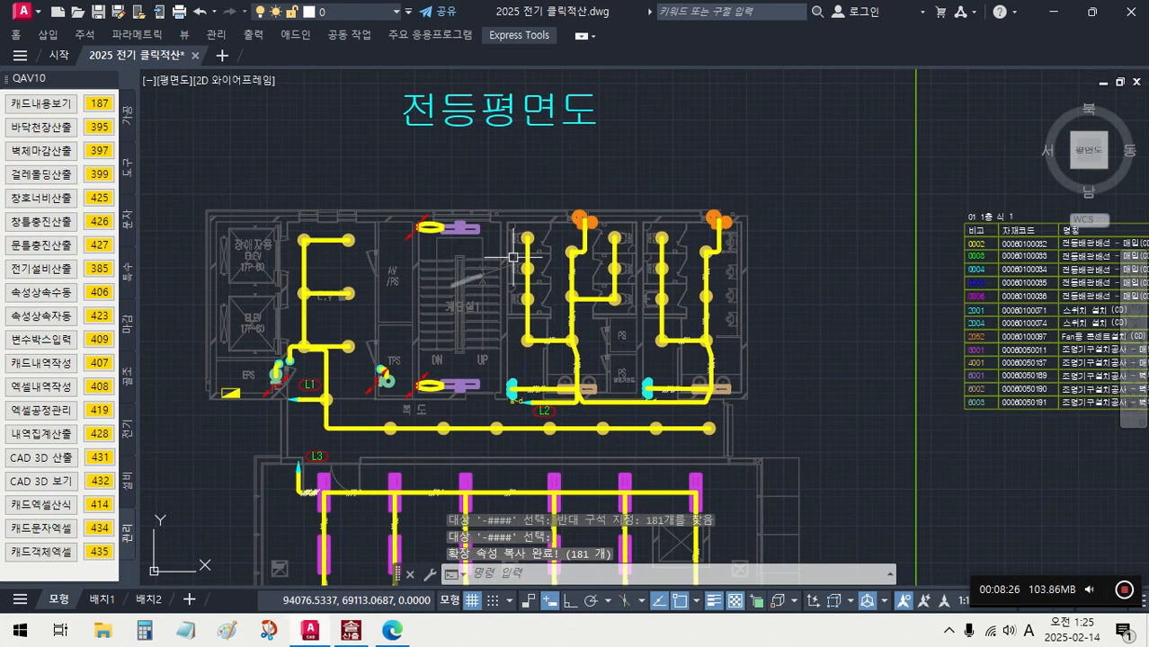
pyautogui.scroll(4, 711, 258)
pyautogui.moveTo(734, 255)
pyautogui.mouseDown(button='middle')
pyautogui.moveTo(639, 273)
pyautogui.moveTo(500, 271)
pyautogui.moveTo(651, 198)
pyautogui.mouseUp(button='middle')
pyautogui.scroll(-2, 499, 271)
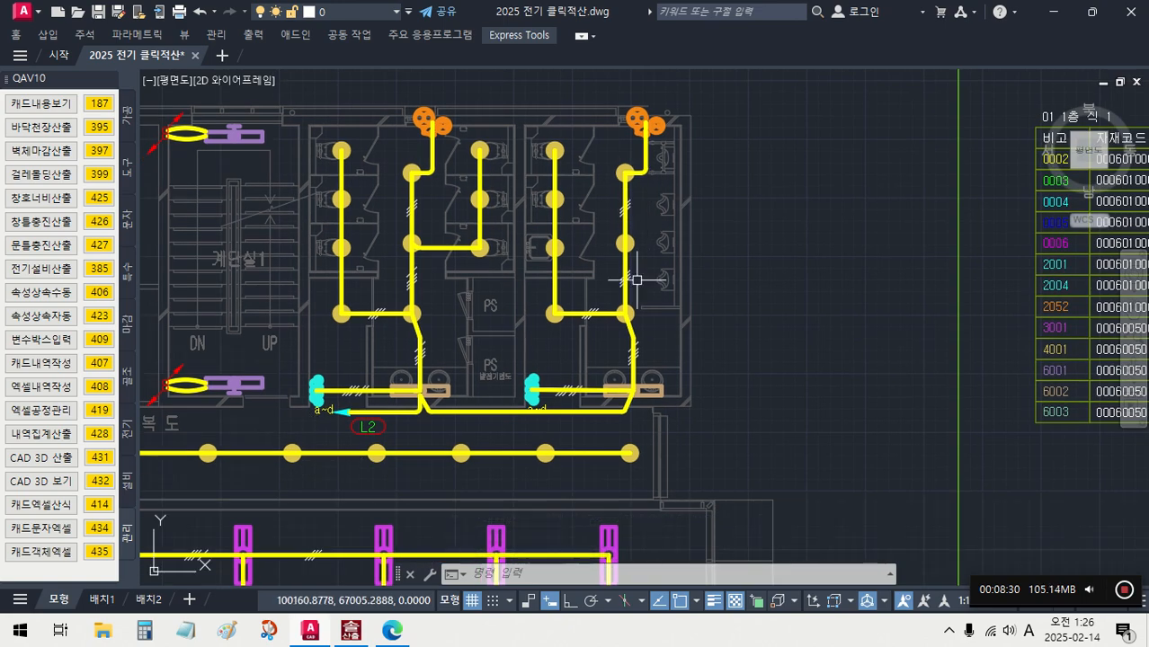
pyautogui.moveTo(628, 255); pyautogui.dragTo(659, 147, button='middle')
pyautogui.moveTo(501, 364); pyautogui.dragTo(639, 230, button='middle')
pyautogui.scroll(4, 482, 310)
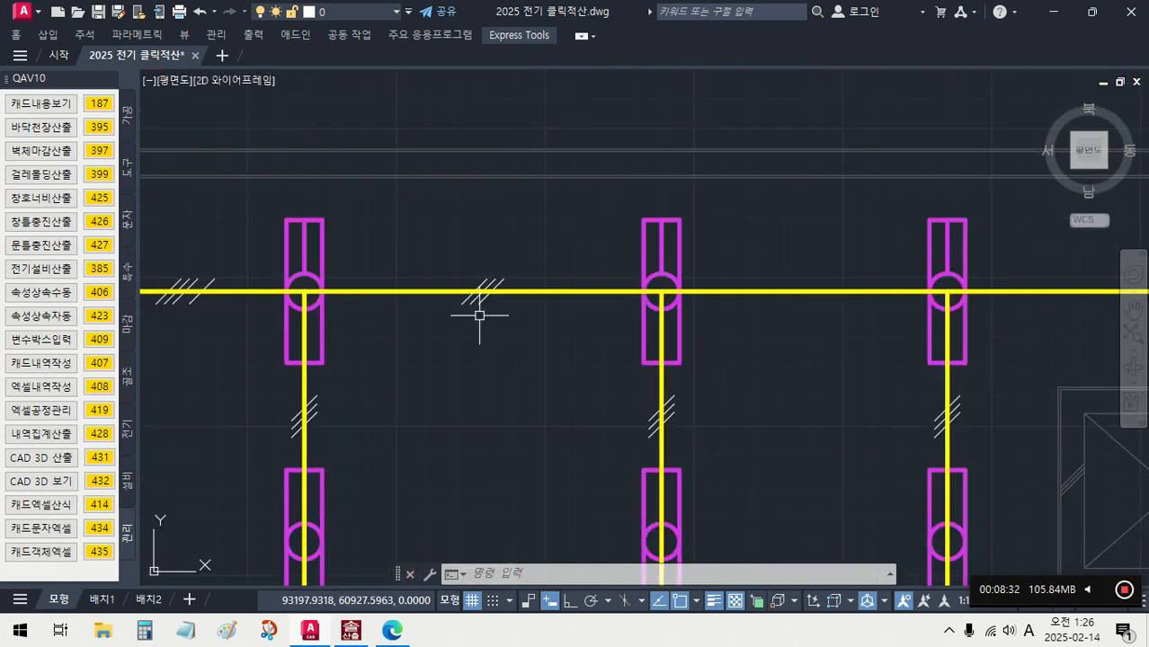
# - Isolate the layers of the wire segment and its wire-count mark between the two upper FL32-2 fixtures with 도면일부켜기 (155)
pyautogui.click(538, 347)
pyautogui.click(440, 239)
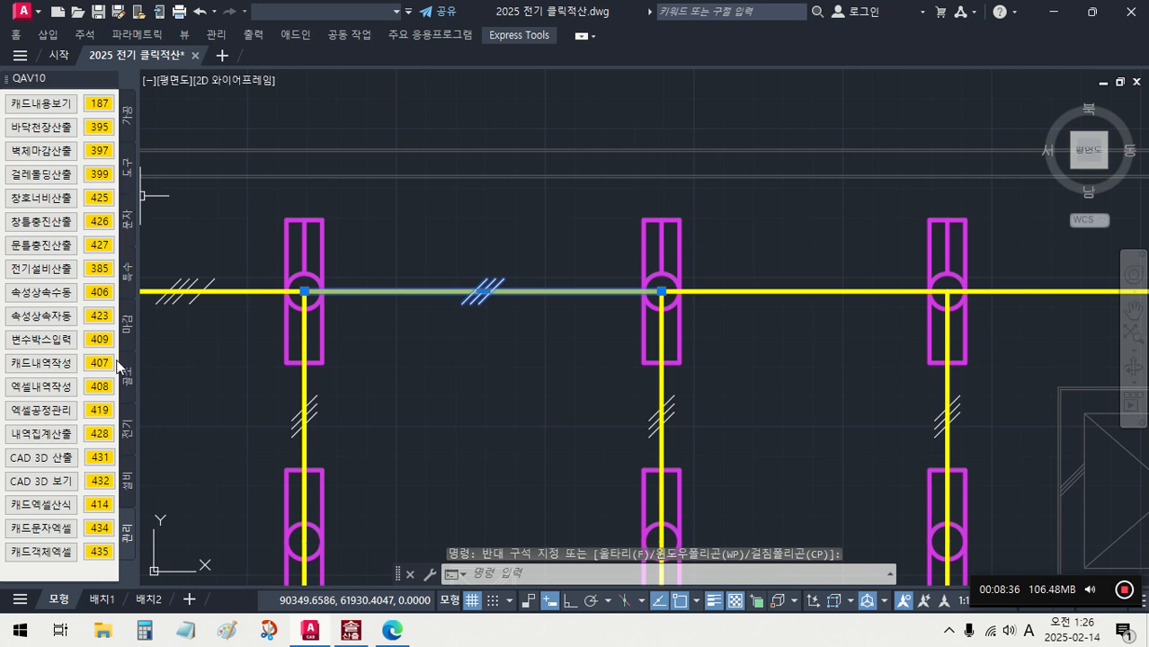
pyautogui.click(127, 434)
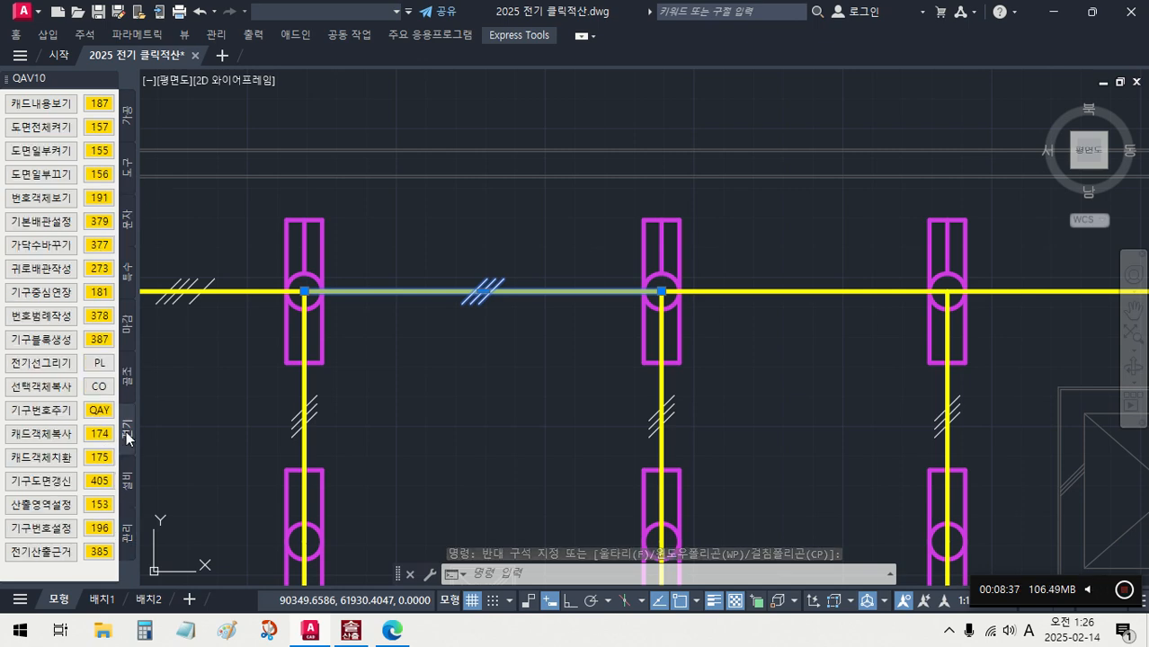
pyautogui.click(521, 322)
pyautogui.click(426, 237)
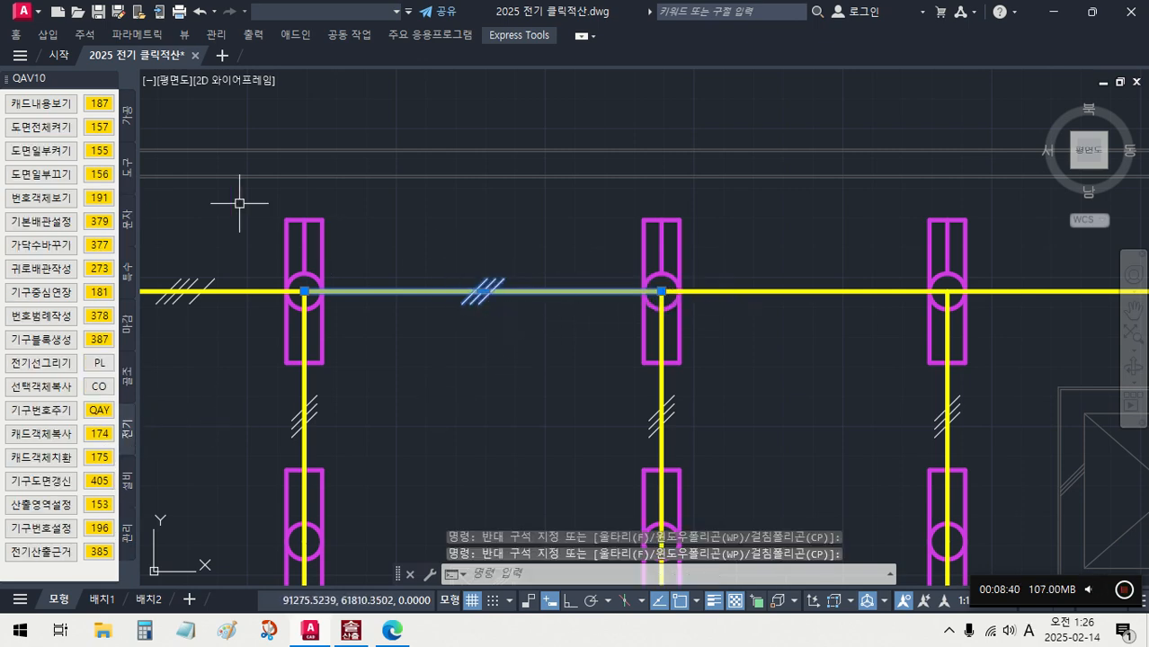
pyautogui.click(101, 151)
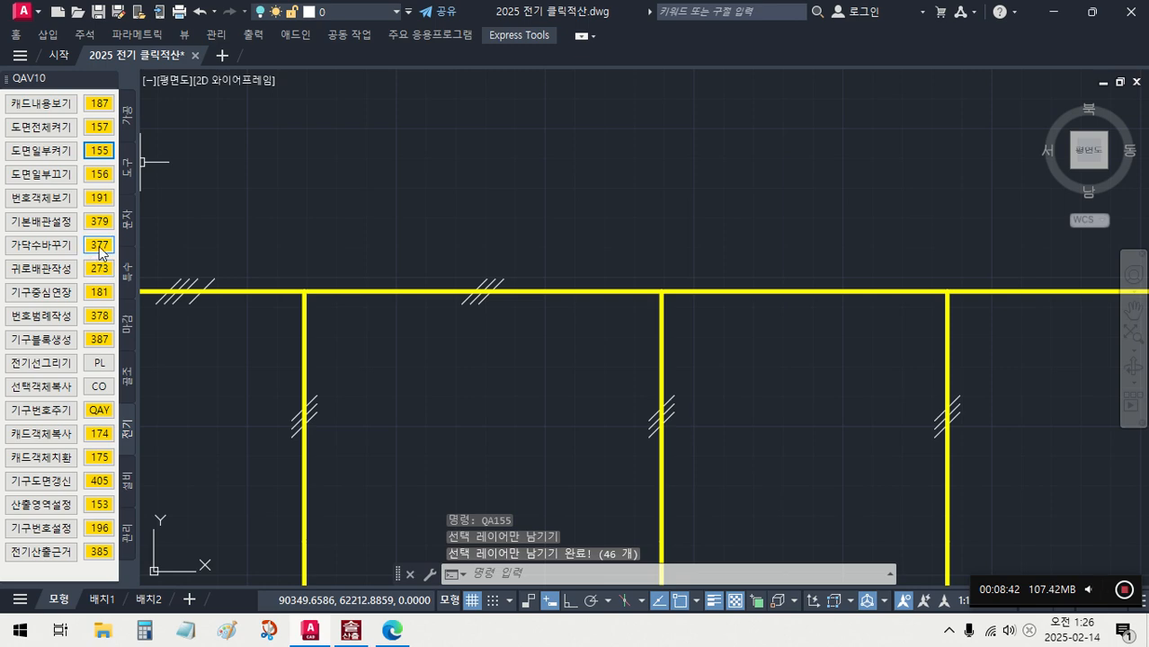
# - Renumber the whole plan's wiring by its wire-count marks with 가닥수바꾸기 (377), and turn all drawing layers back on with 도면전체켜기 (157)
pyautogui.click(101, 246)
pyautogui.scroll(-5, 503, 303)
pyautogui.click(590, 421)
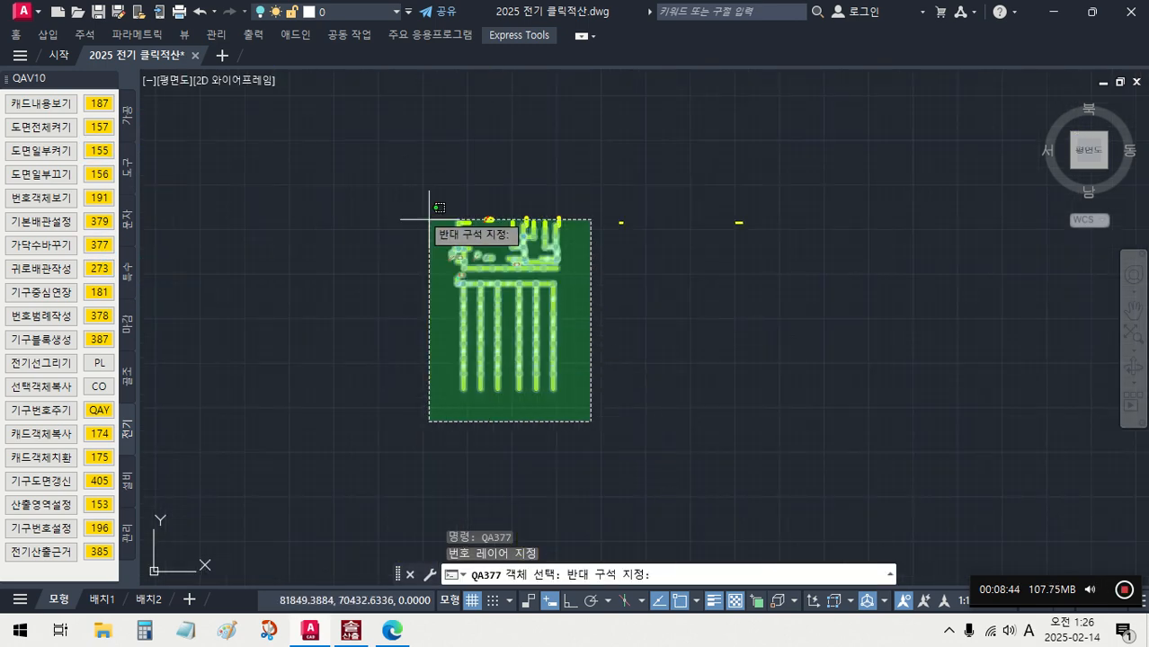
pyautogui.click(429, 219)
pyautogui.press('Return')
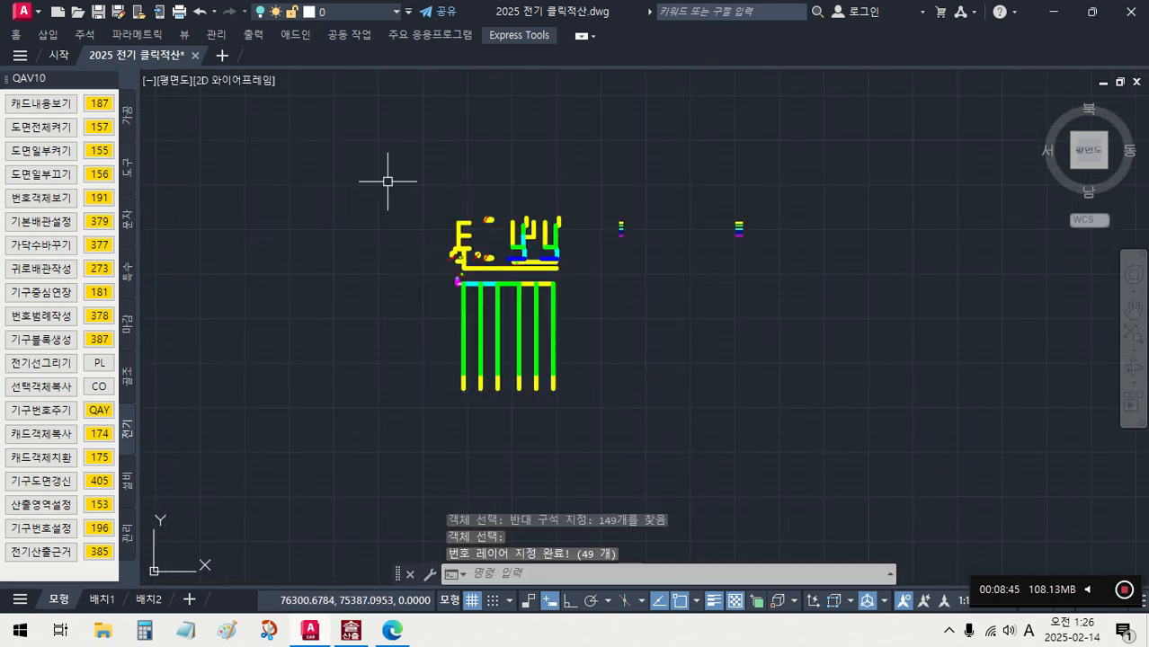
pyautogui.click(100, 127)
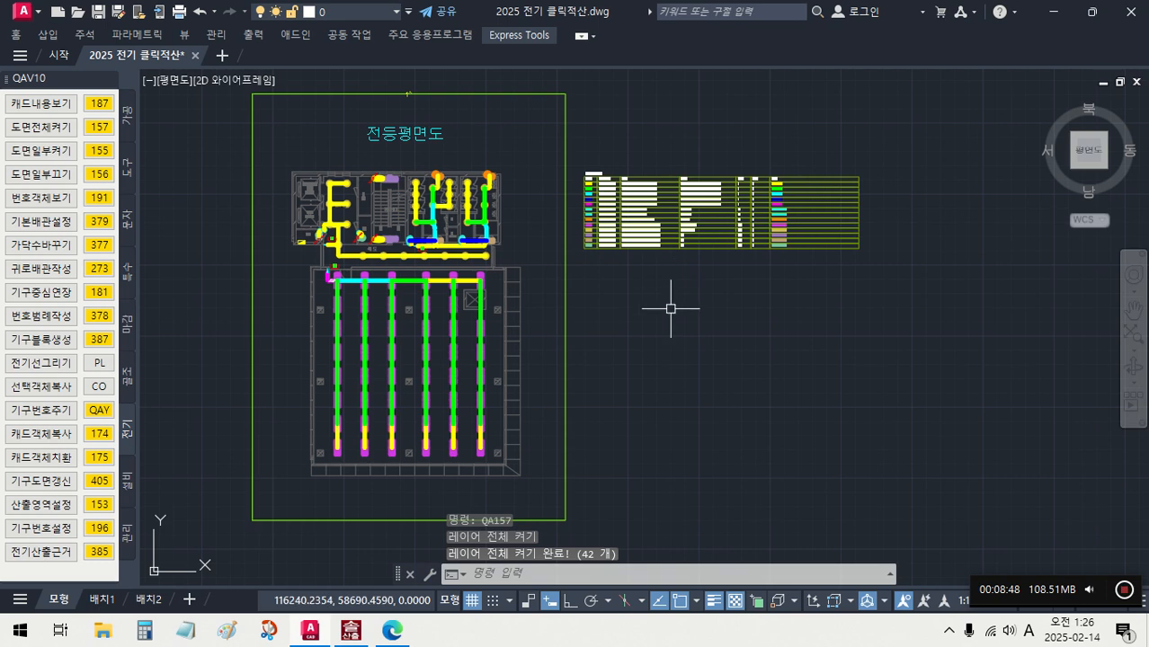
# - Copy the extended properties of all legend table entries to the 전등평면도 fixtures, switches and renumbered wiring with 속성상속수동 (406)
pyautogui.moveTo(671, 305); pyautogui.dragTo(706, 296, button='middle')
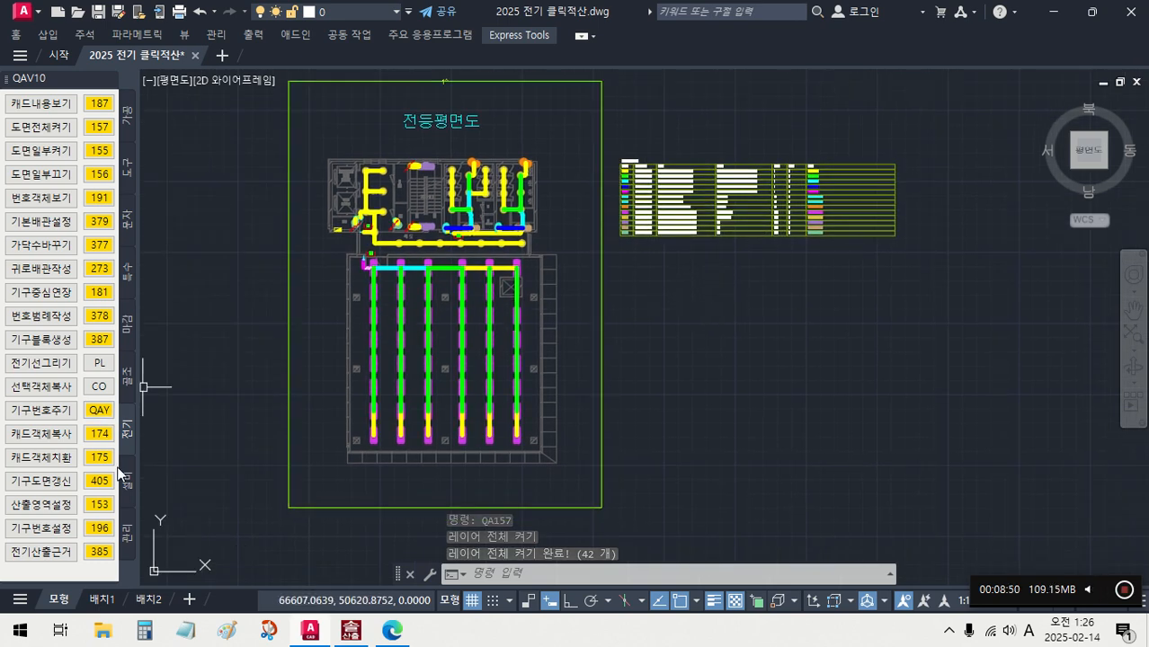
pyautogui.click(127, 534)
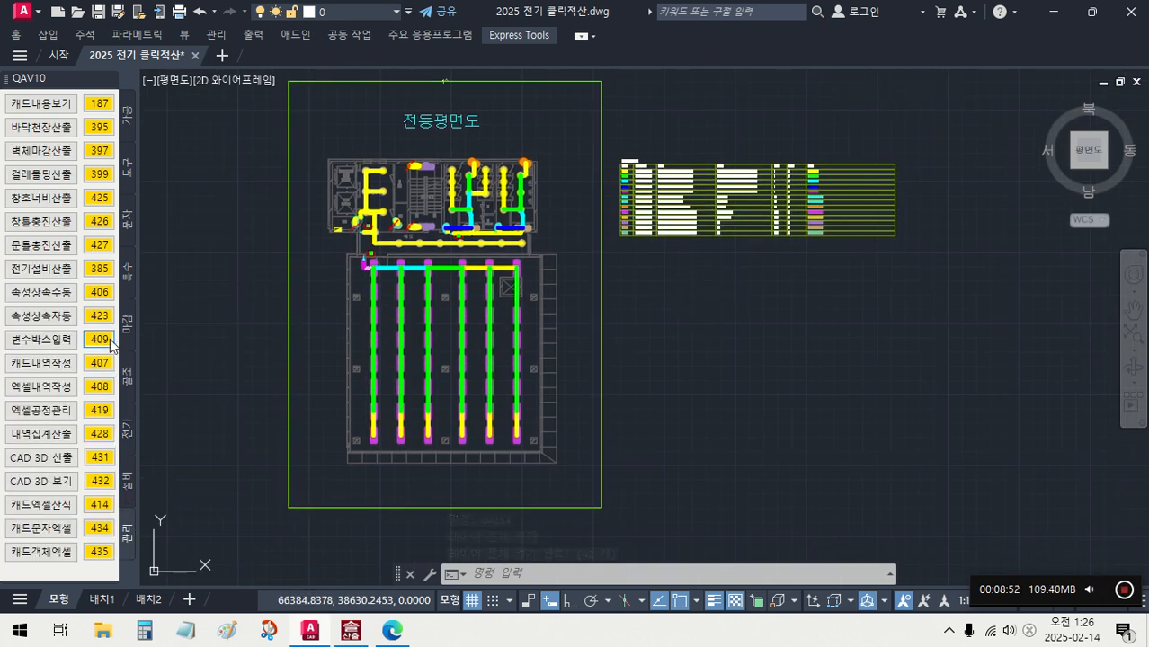
pyautogui.click(105, 292)
pyautogui.scroll(4, 645, 162)
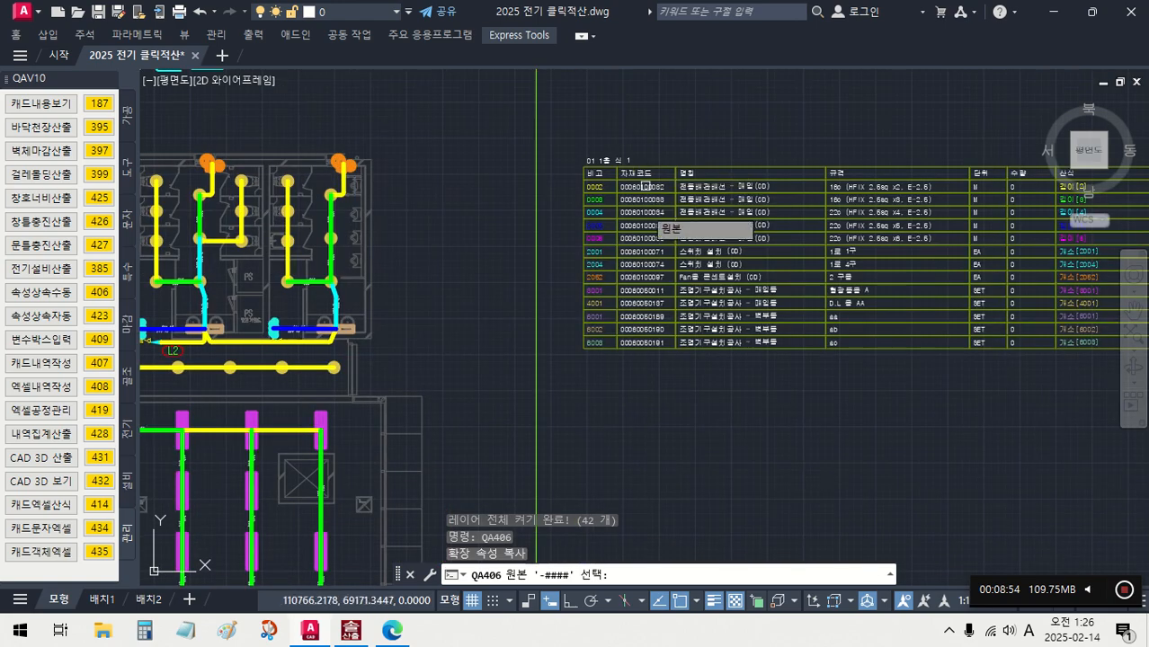
pyautogui.click(640, 374)
pyautogui.click(584, 140)
pyautogui.press('Return')
pyautogui.scroll(-3, 582, 140)
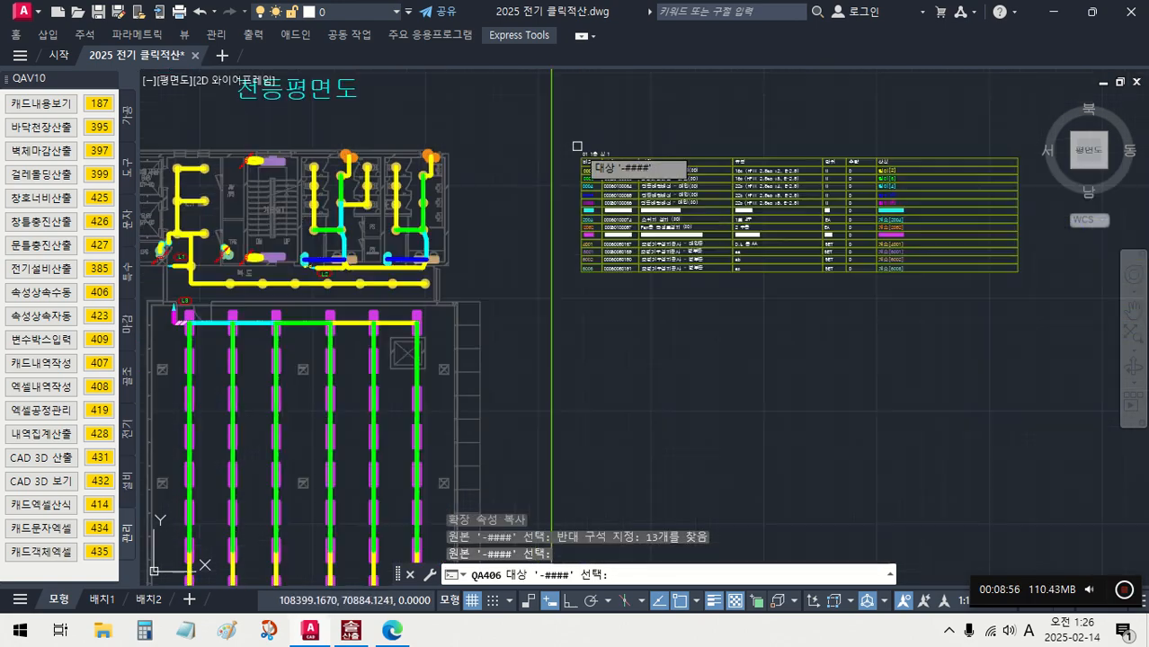
pyautogui.click(519, 470)
pyautogui.click(312, 134)
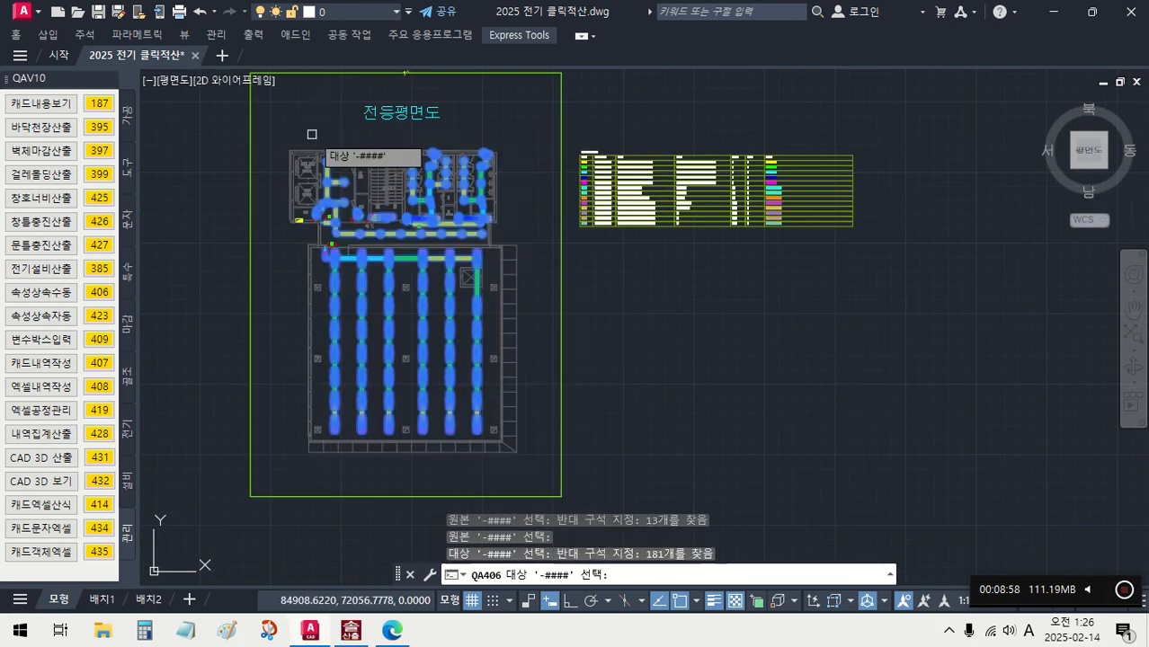
pyautogui.press('Return')
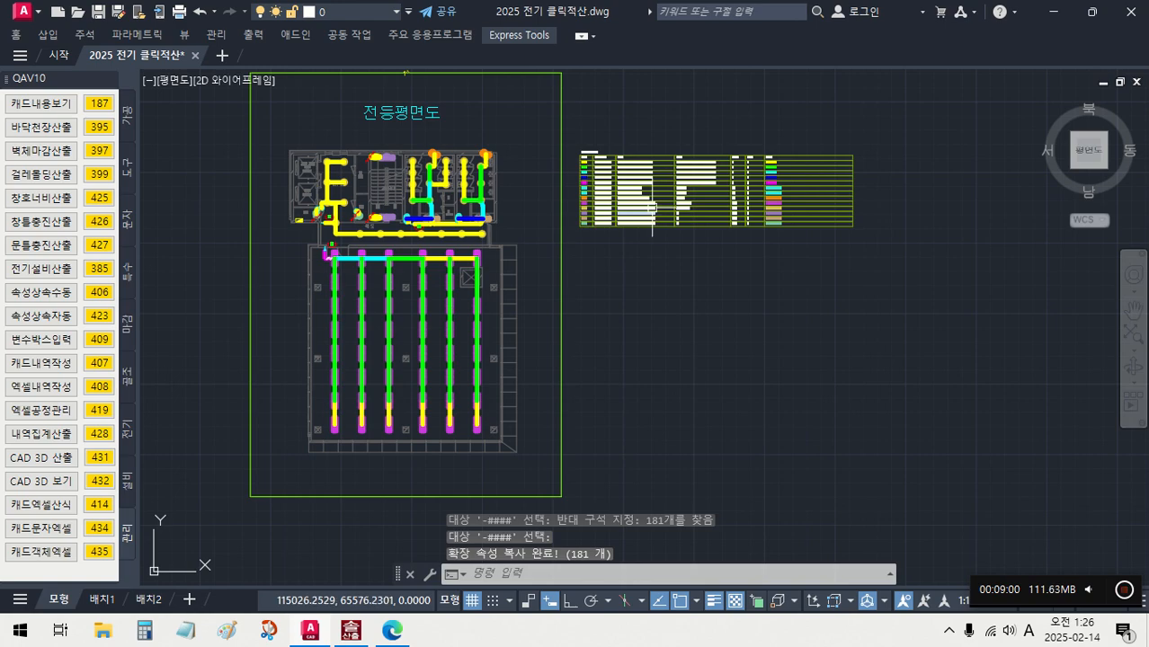
# - Compare the legend's wiring items with the wiring colours and wire-count marks in the restrooms
pyautogui.scroll(8, 653, 207)
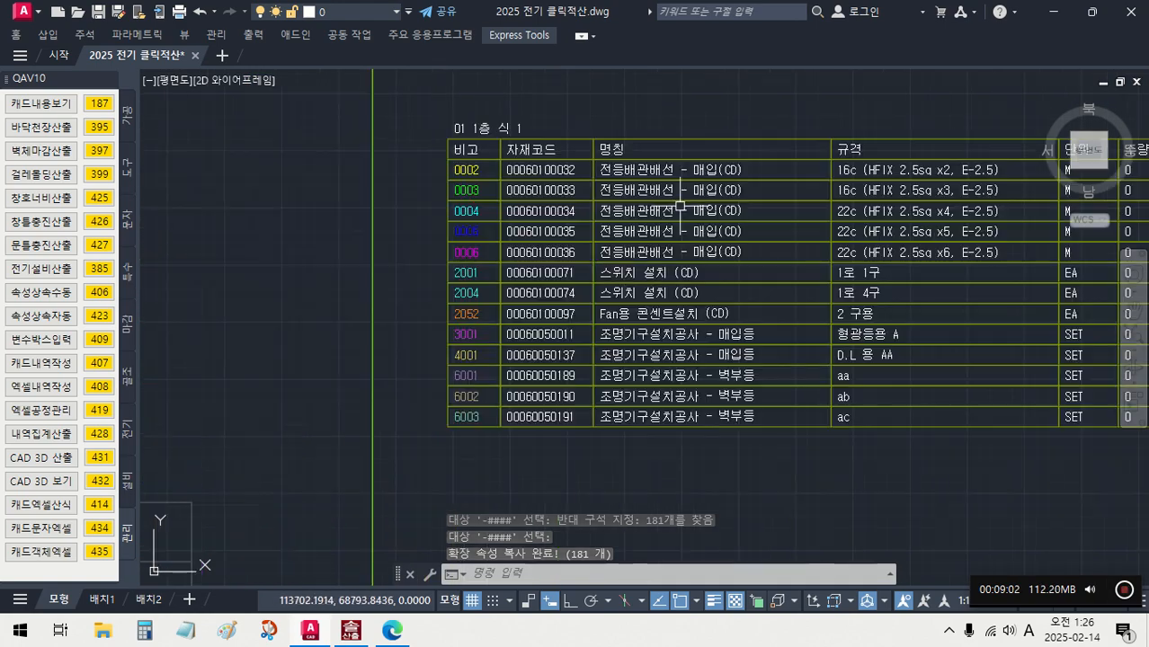
pyautogui.moveTo(681, 207); pyautogui.dragTo(512, 196, button='middle')
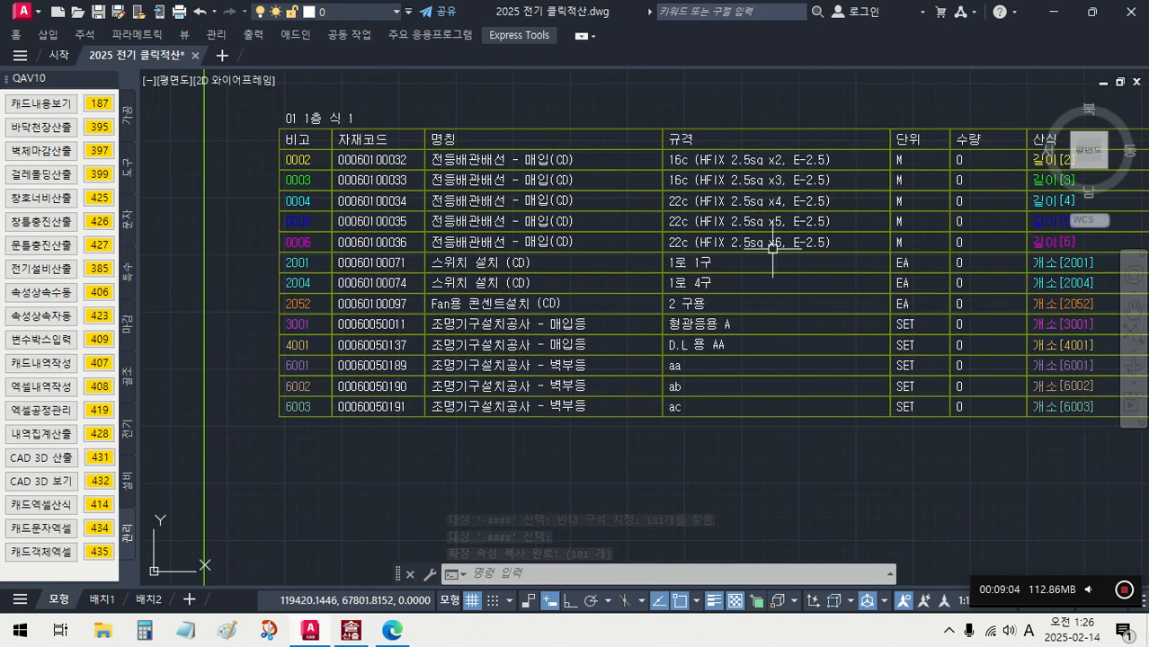
pyautogui.scroll(-5, 772, 248)
pyautogui.moveTo(642, 275); pyautogui.dragTo(899, 249, button='middle')
pyautogui.scroll(5, 634, 234)
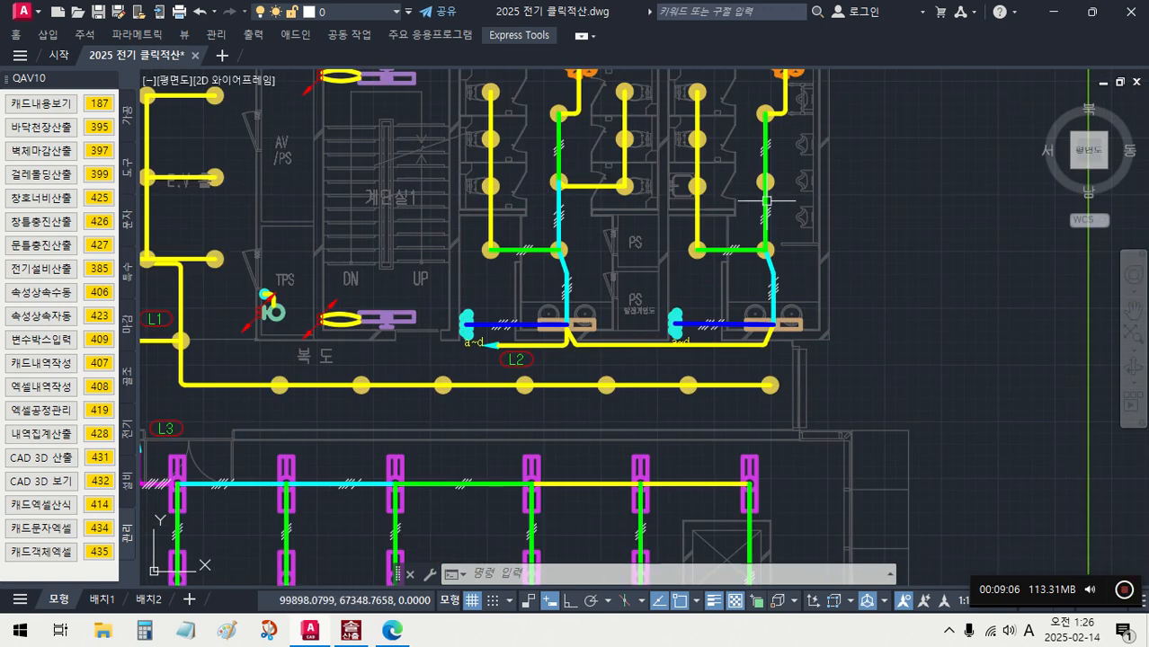
pyautogui.scroll(2, 767, 200)
pyautogui.moveTo(767, 203); pyautogui.dragTo(584, 267, button='middle')
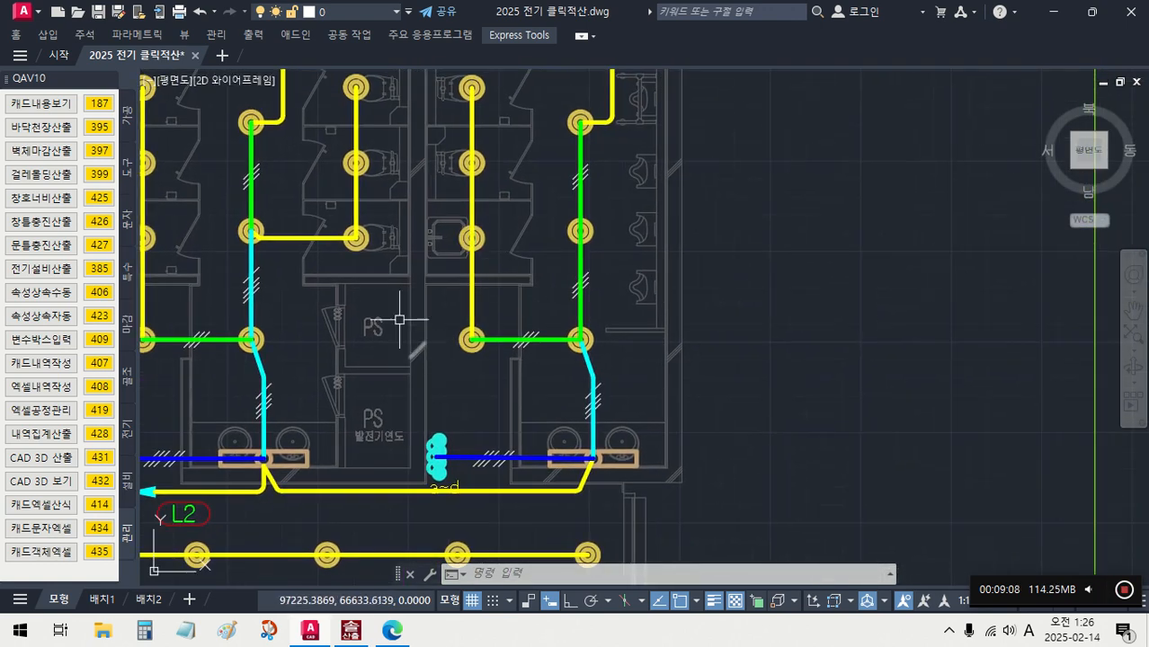
# - List the easternmost restroom's lighting and wiring objects in the layer analysis table with 캐드내용보기 (187), and resize the table to show its rows
pyautogui.click(100, 105)
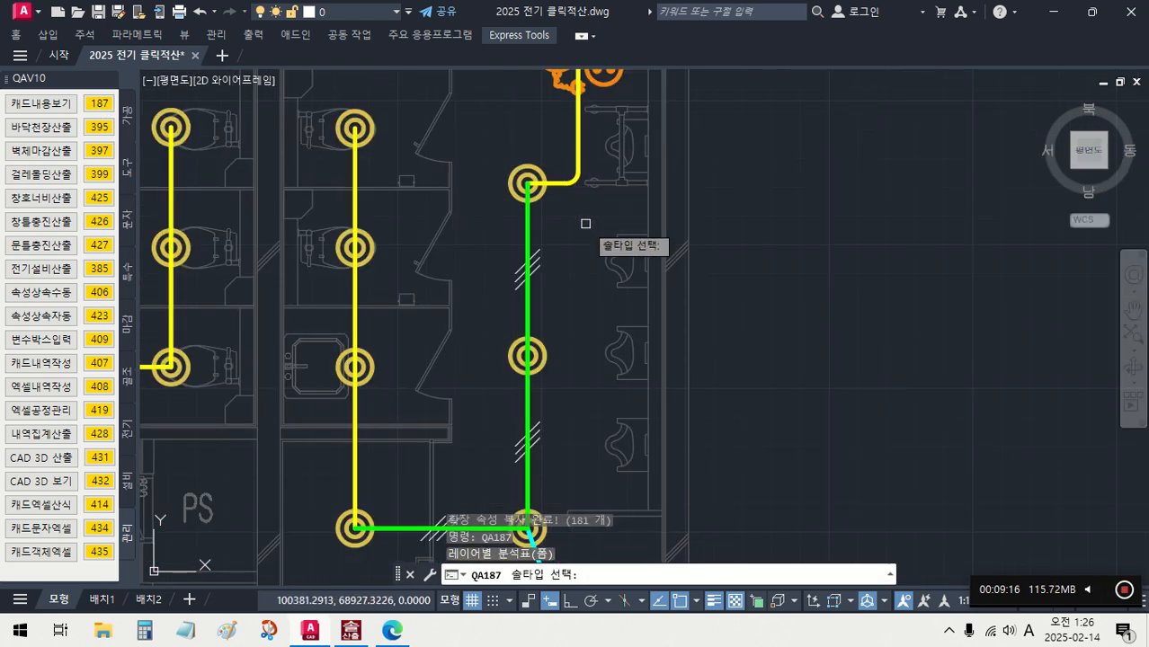
pyautogui.scroll(-2, 589, 226)
pyautogui.click(736, 434)
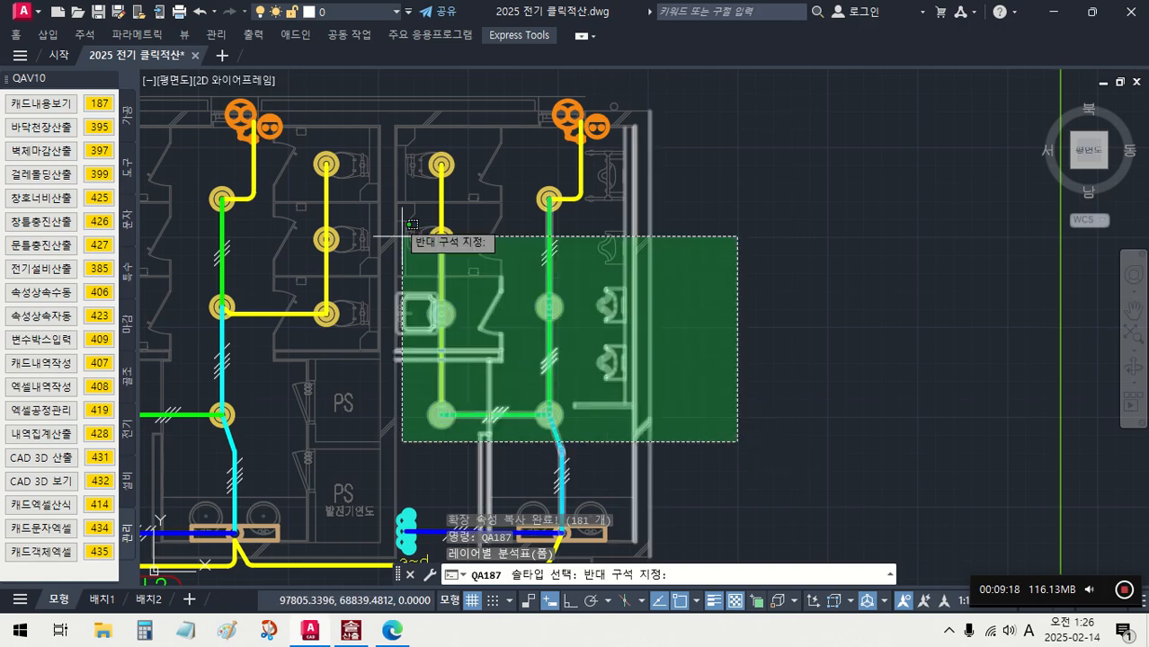
pyautogui.click(400, 102)
pyautogui.press('Return')
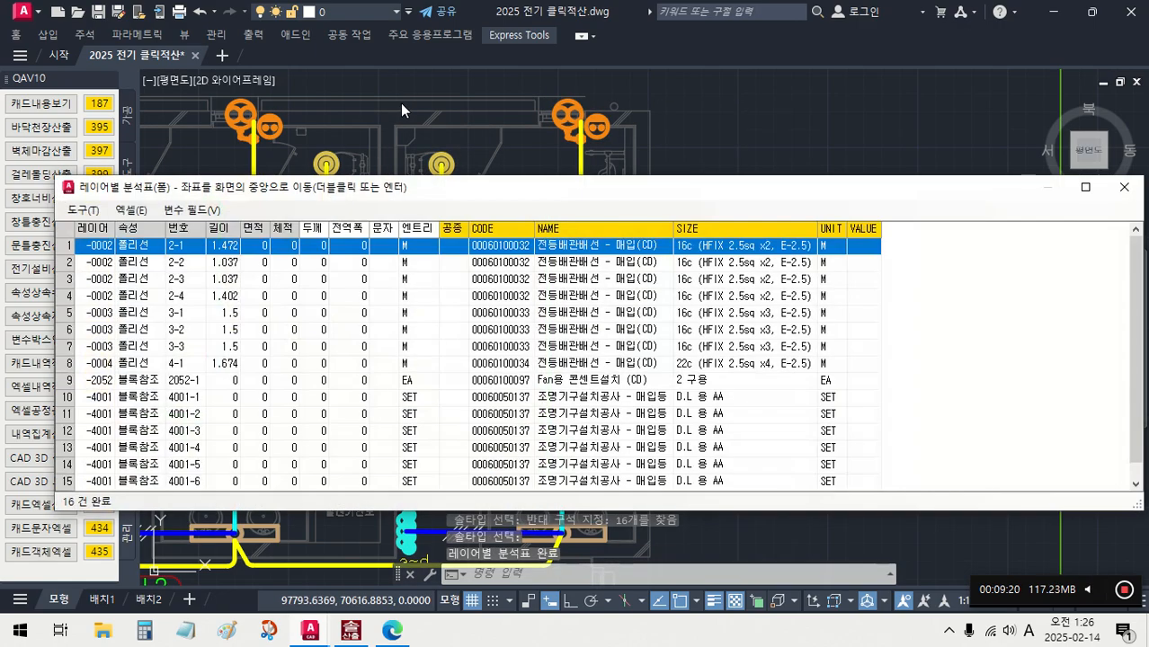
pyautogui.moveTo(639, 190); pyautogui.dragTo(569, 166)
pyautogui.moveTo(1074, 490); pyautogui.dragTo(901, 532)
pyautogui.moveTo(618, 176); pyautogui.dragTo(807, 251)
# - Check the NAME and SIZE entries of the wiring, fan outlet and recessed light rows against the drawing, and close the analysis table
pyautogui.click(735, 303)
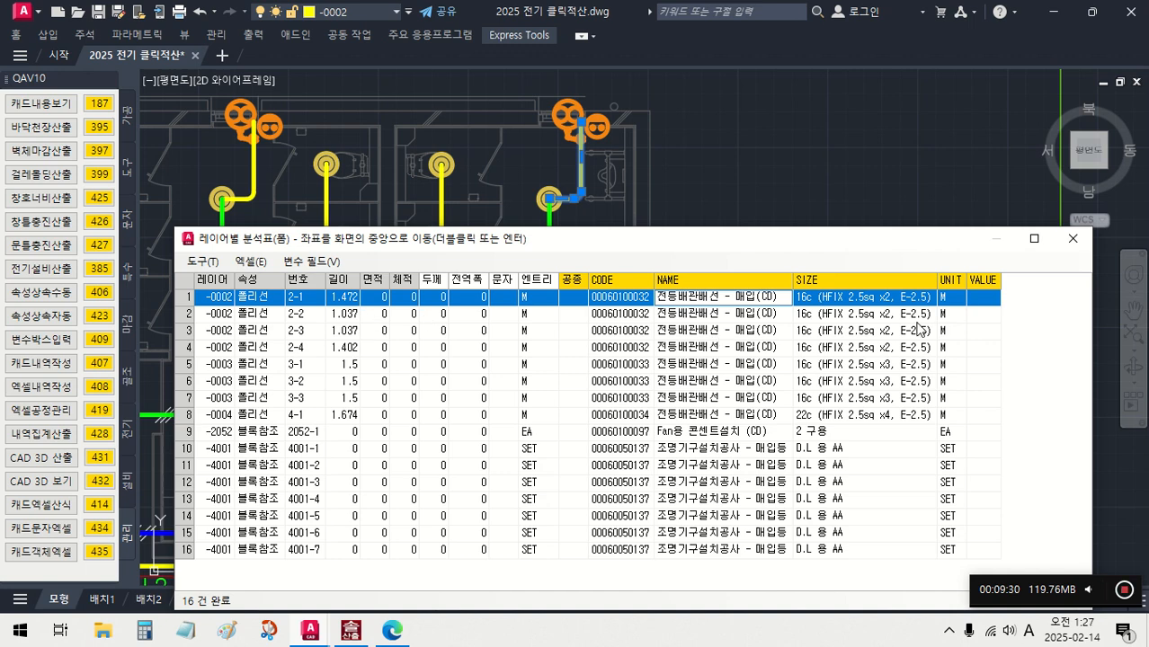
pyautogui.click(897, 302)
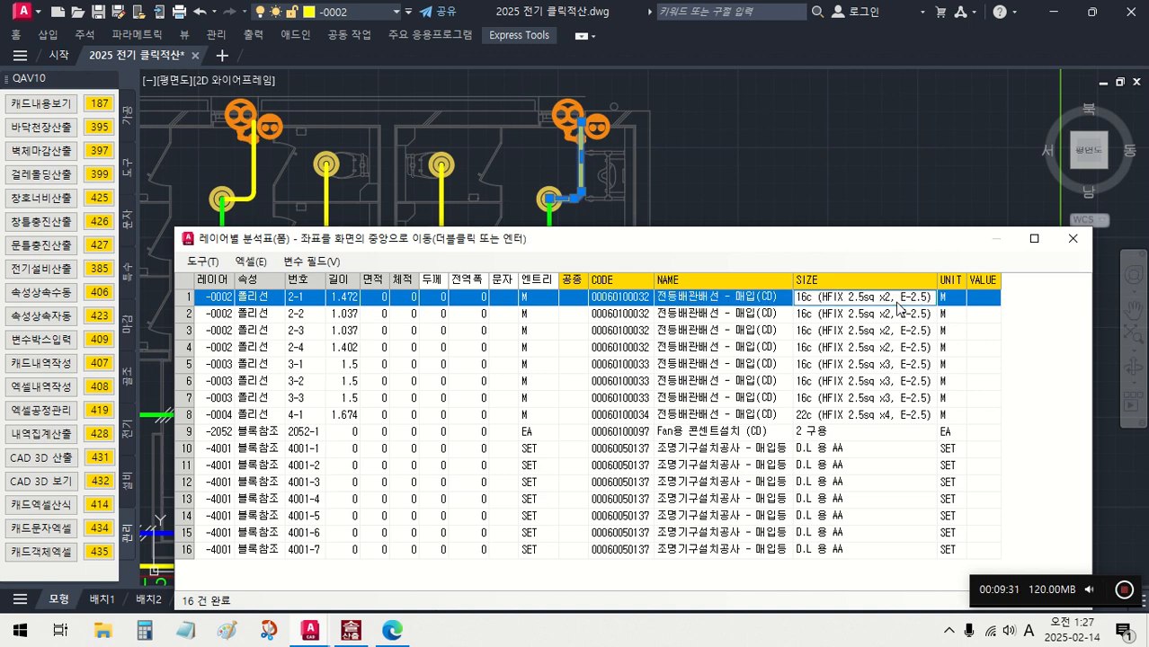
pyautogui.click(716, 432)
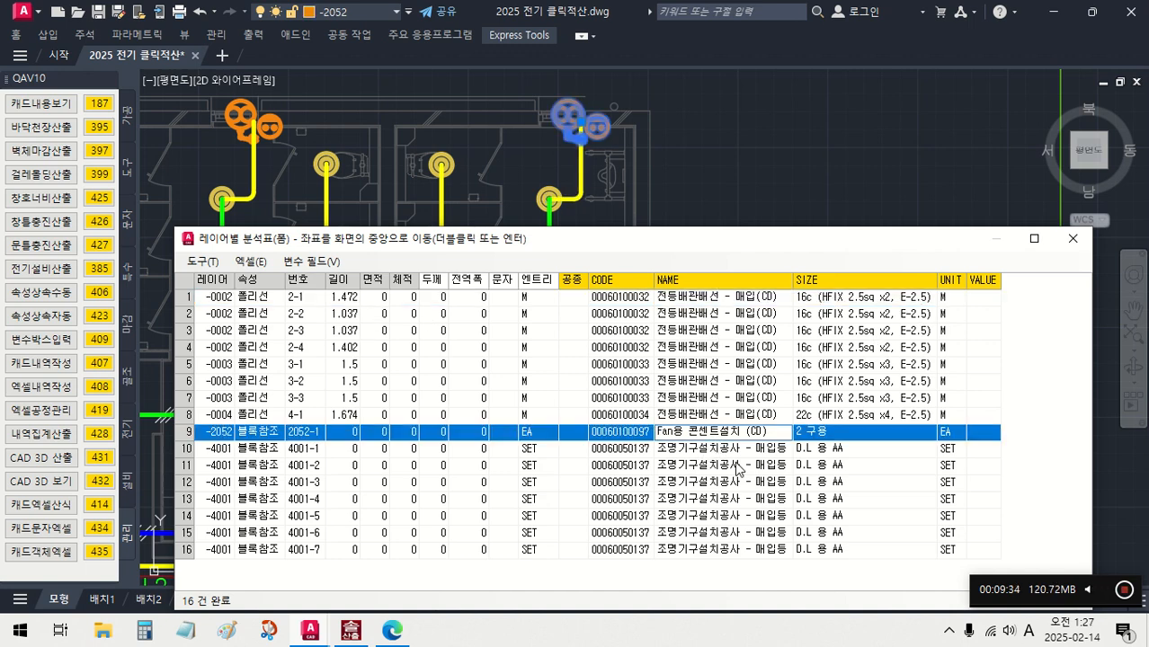
pyautogui.click(738, 455)
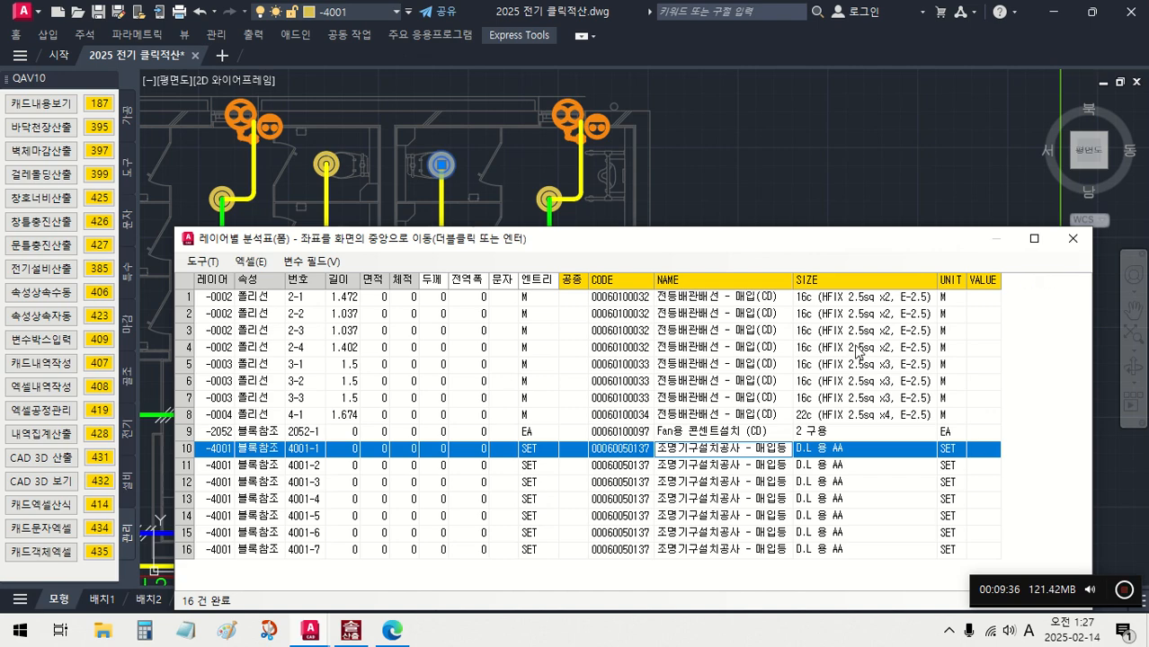
pyautogui.click(728, 316)
pyautogui.click(713, 366)
pyautogui.click(682, 434)
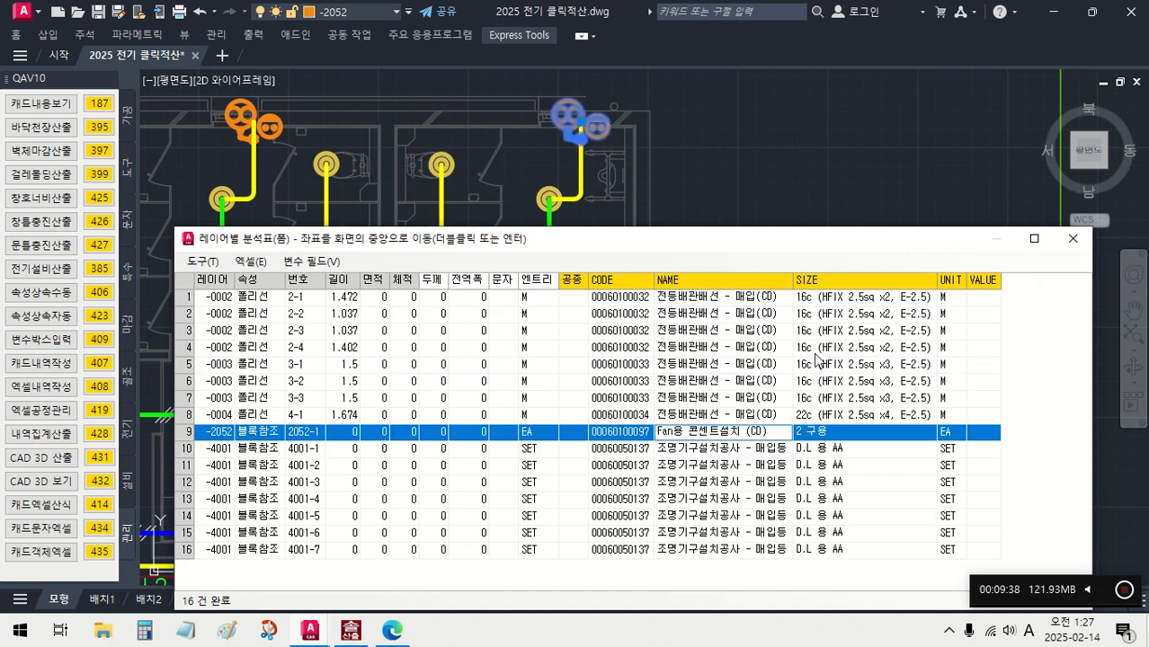
pyautogui.click(1073, 238)
# - Inspect the assigned items of two FL32-2 fixtures and the vertical wire between fixtures with 캐드내용보기 (187), and close the table
pyautogui.scroll(-4, 704, 320)
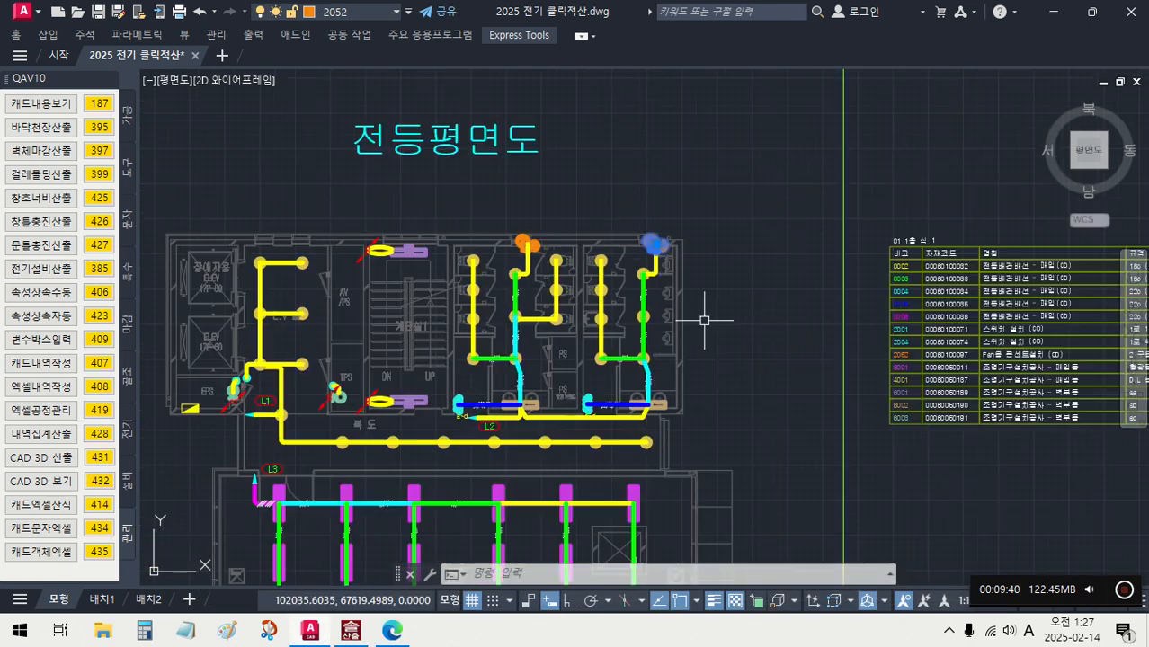
pyautogui.moveTo(704, 320); pyautogui.dragTo(628, 224, button='middle')
pyautogui.press('Escape')
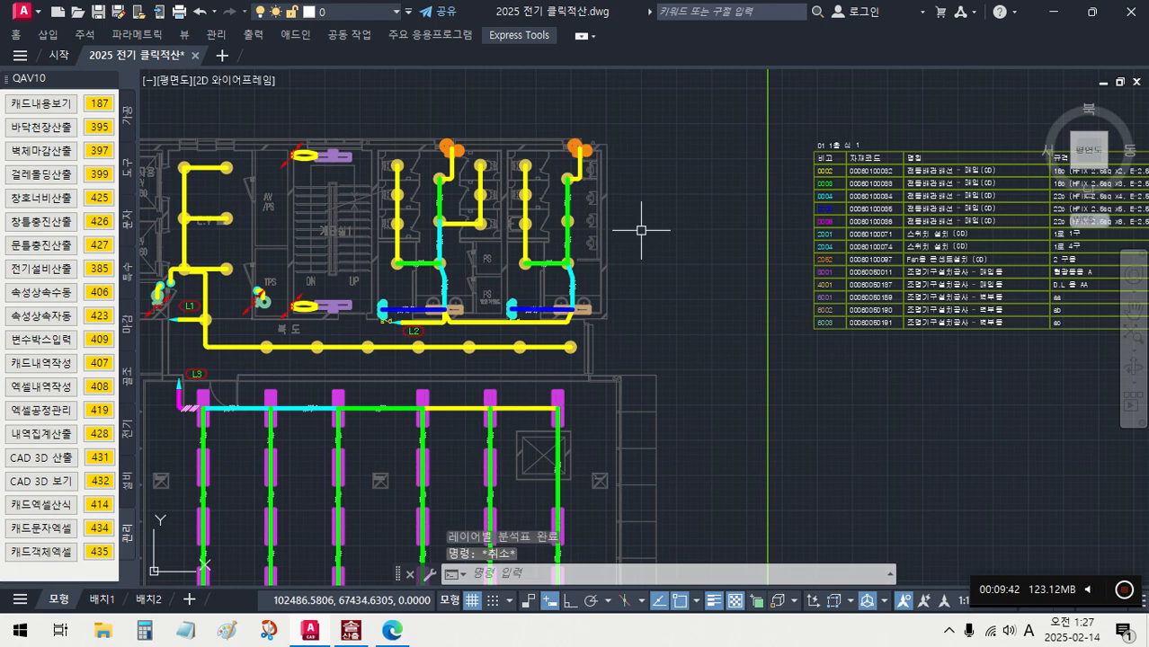
pyautogui.scroll(-4, 641, 227)
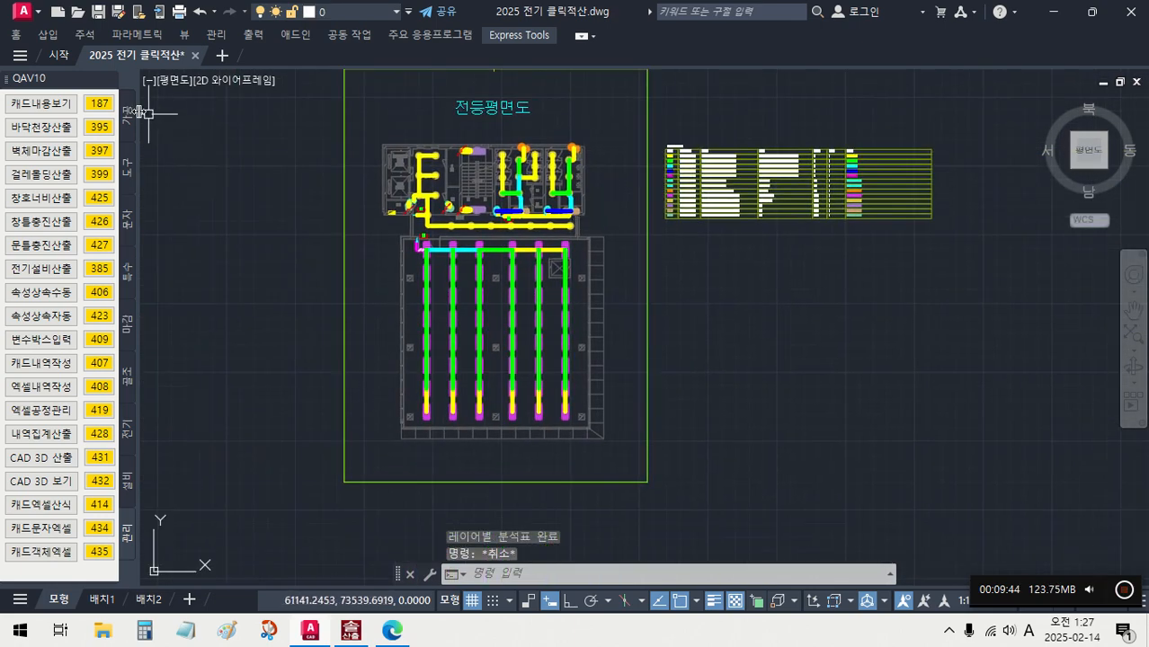
pyautogui.click(99, 103)
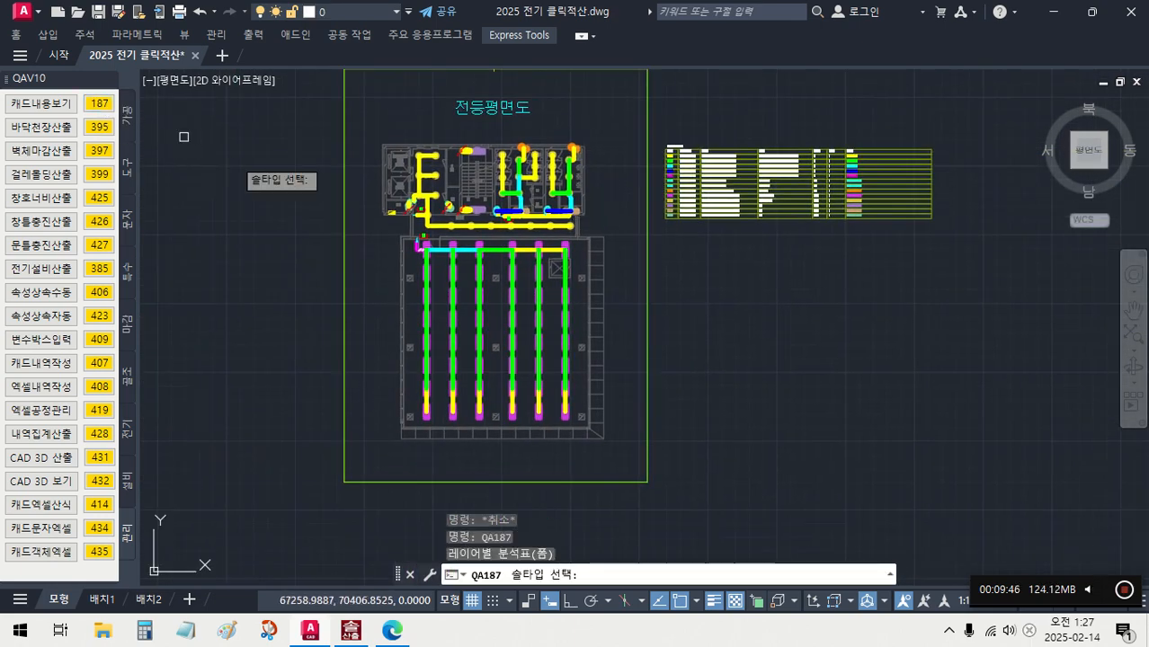
pyautogui.scroll(5, 580, 283)
pyautogui.click(538, 166)
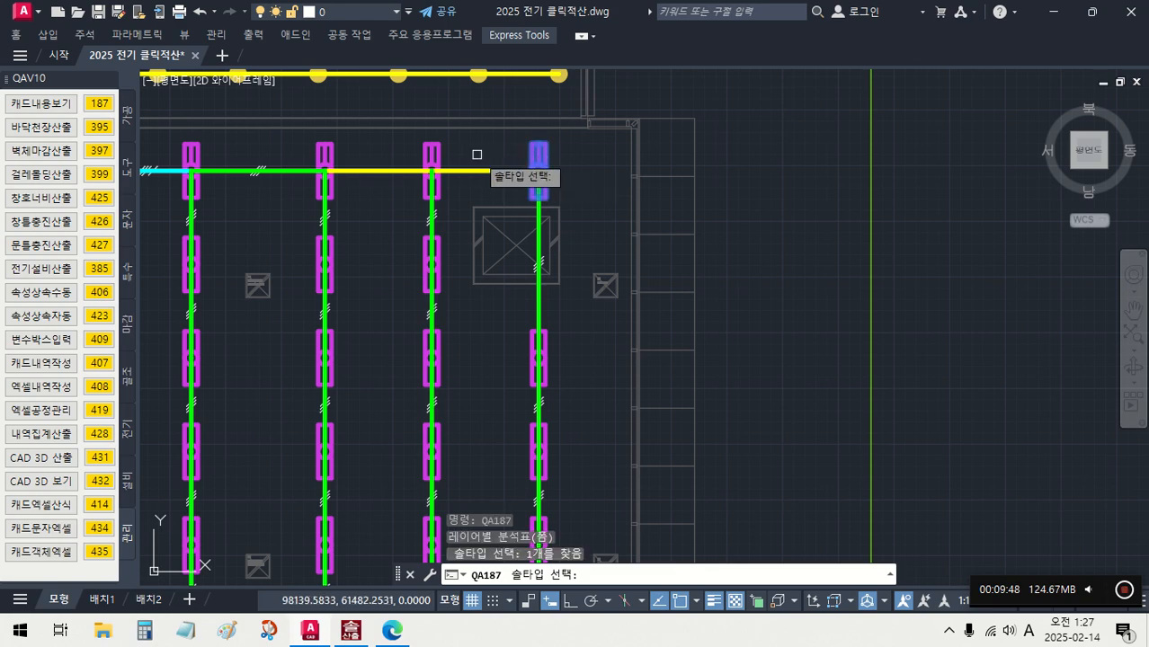
pyautogui.click(432, 169)
pyautogui.press('Return')
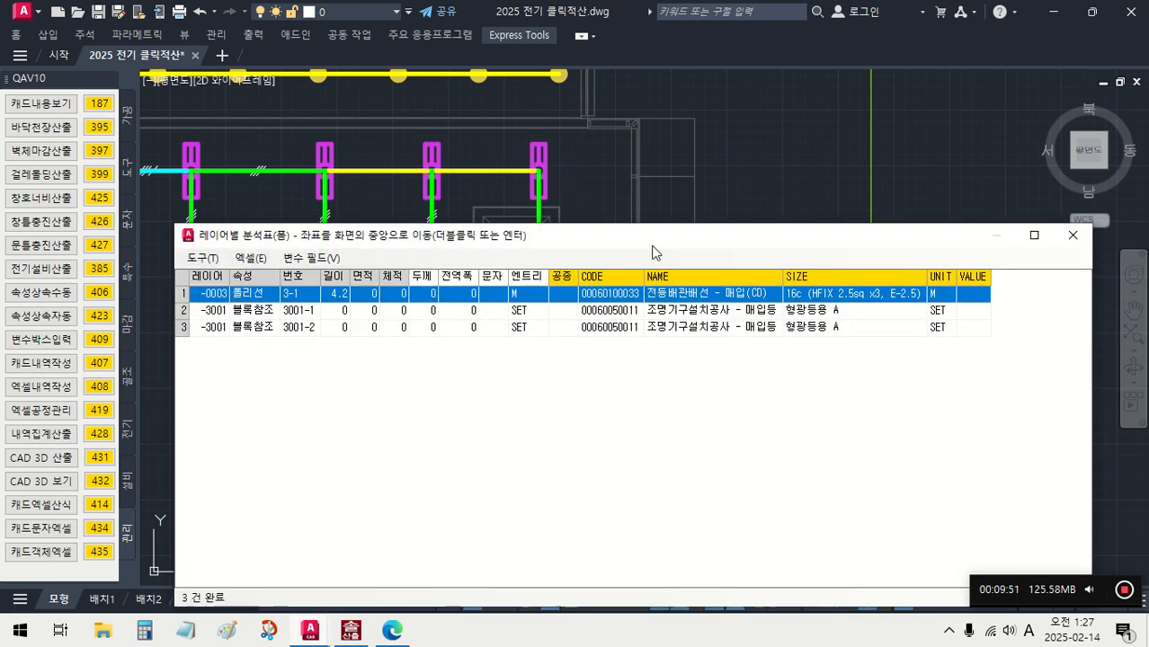
pyautogui.moveTo(653, 253)
pyautogui.mouseDown()
pyautogui.moveTo(634, 332)
pyautogui.moveTo(653, 339)
pyautogui.moveTo(650, 364)
pyautogui.moveTo(652, 245)
pyautogui.mouseUp()
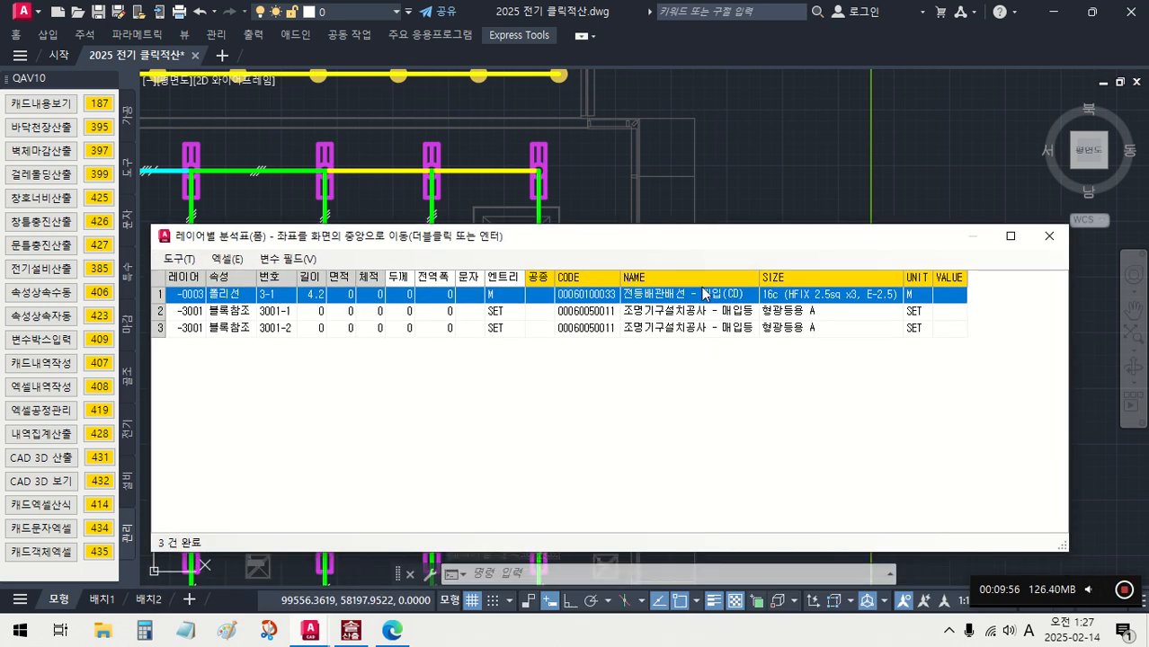
pyautogui.click(1049, 236)
# - Replace the variables in all 13 of the legend's 산식 cells with the lighting plan's quantities using 변수박스입력 (409)
pyautogui.scroll(-2, 677, 264)
pyautogui.scroll(-2, 677, 265)
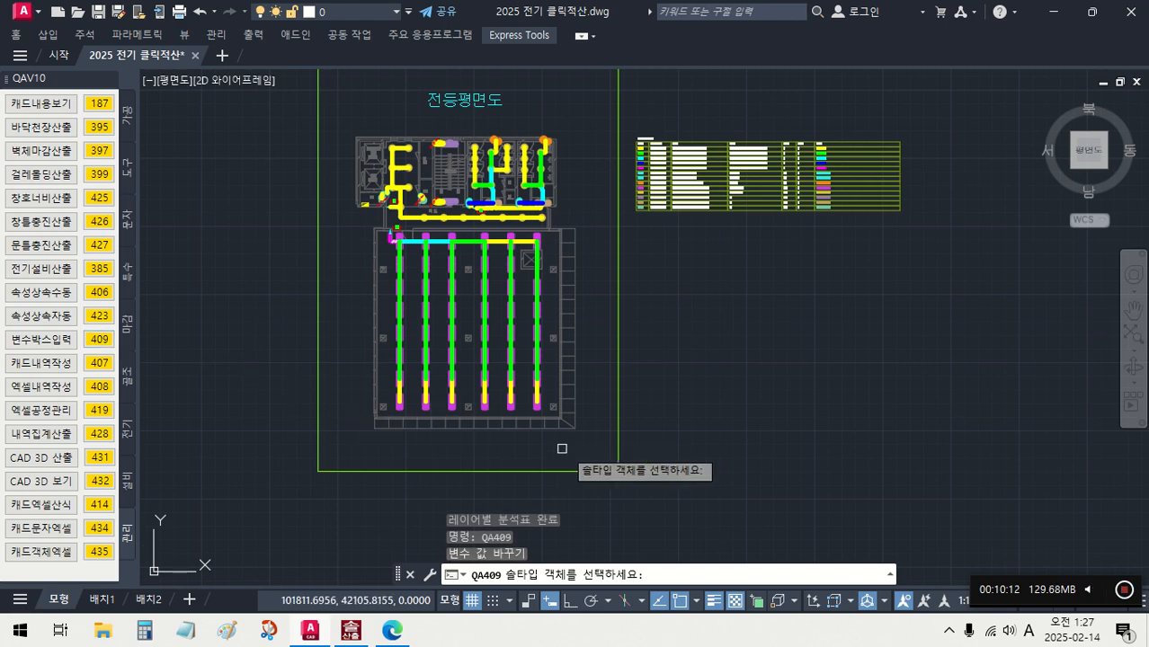
pyautogui.click(589, 451)
pyautogui.click(358, 130)
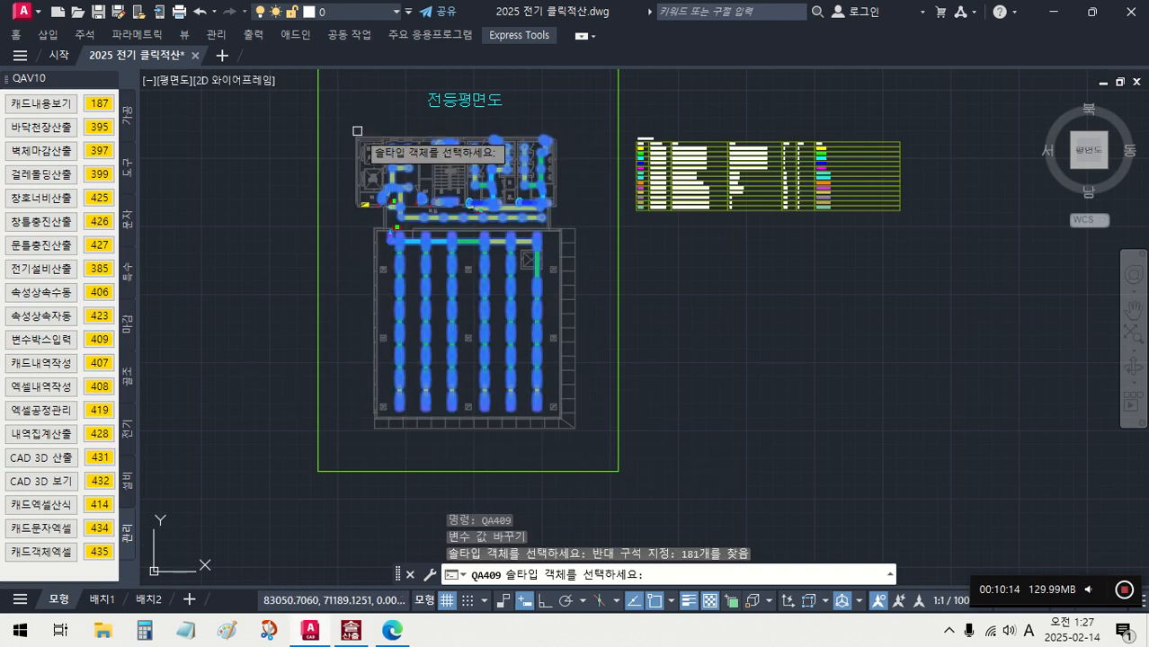
pyautogui.press('Return')
pyautogui.scroll(4, 854, 259)
pyautogui.moveTo(854, 259); pyautogui.dragTo(781, 479, button='middle')
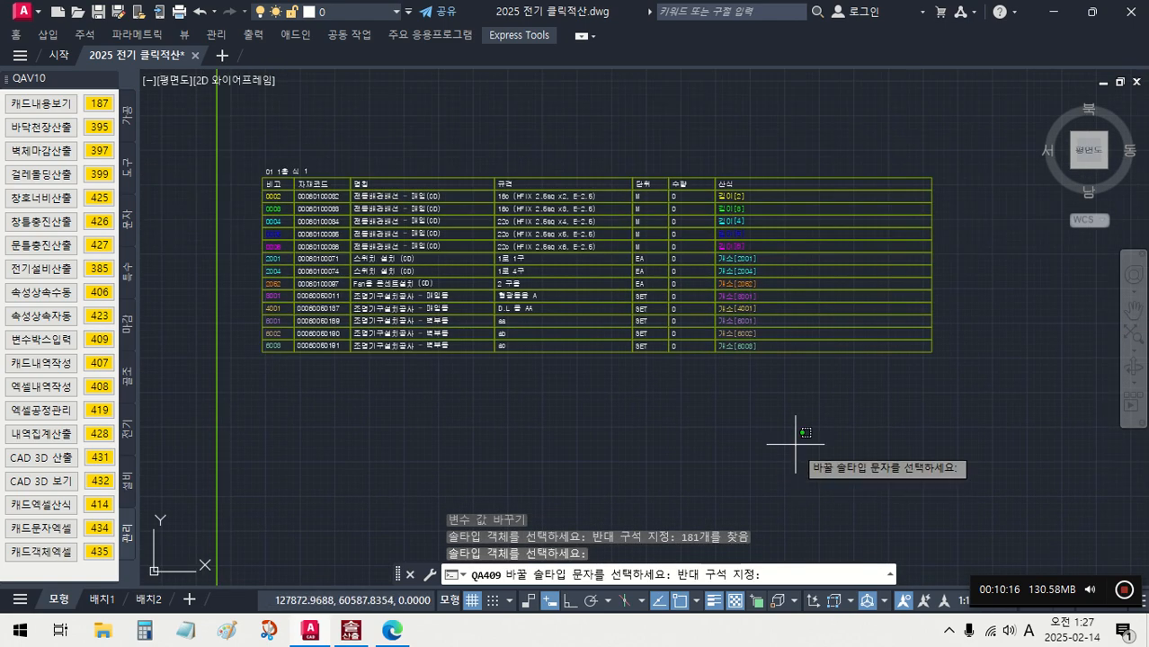
pyautogui.click(803, 444)
pyautogui.click(711, 176)
pyautogui.press('Return')
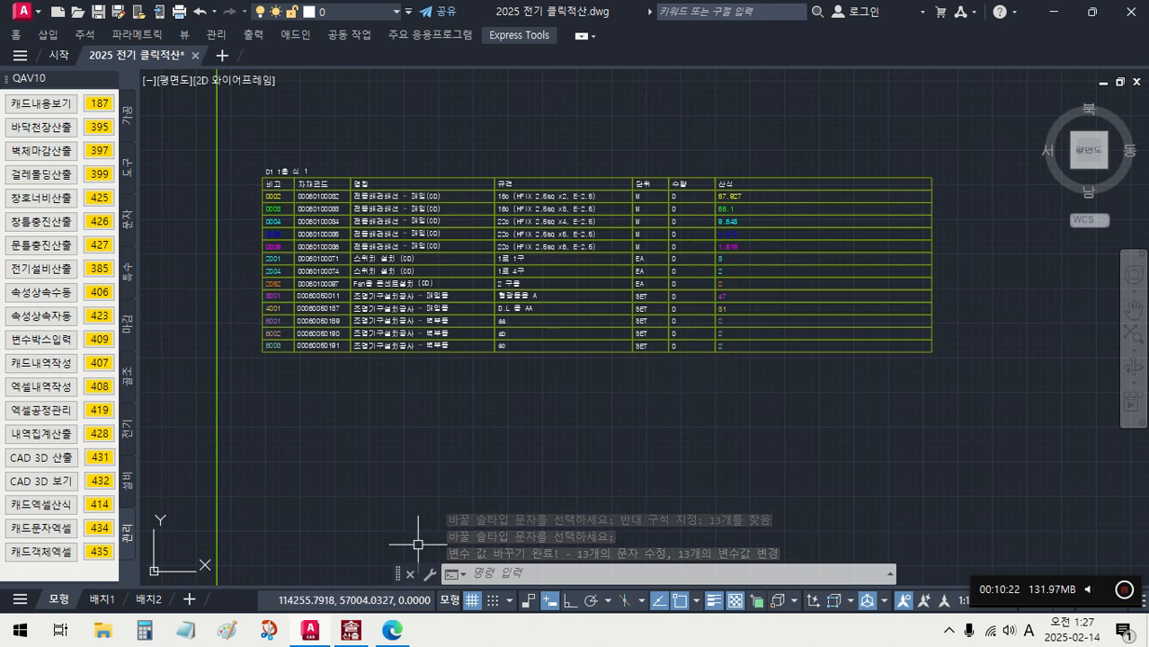
# - Switch to 솔산출2012 to check the 산식 entries of the 01 - 1층 items, and return to the AutoCAD drawing
pyautogui.click(353, 634)
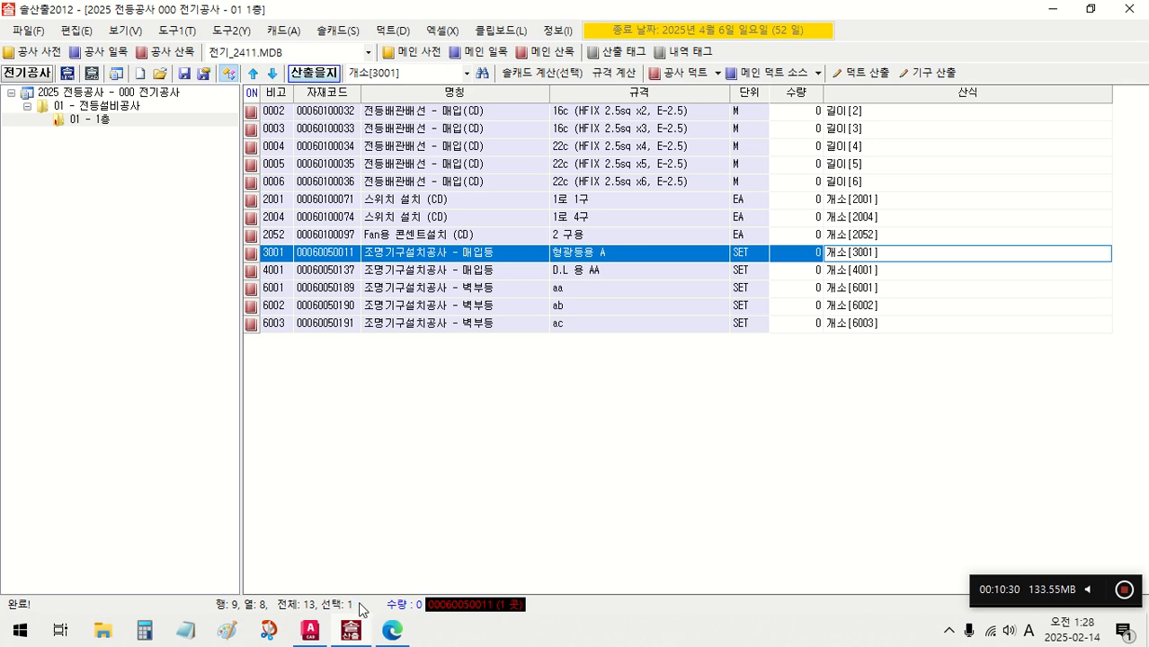
pyautogui.click(316, 632)
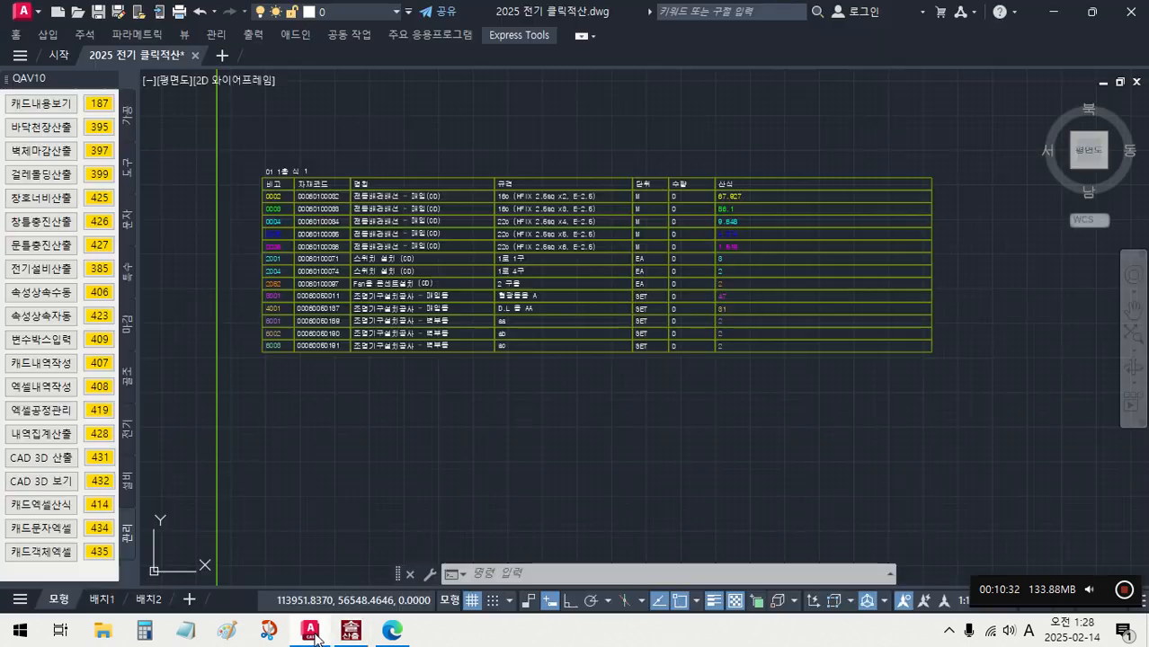
pyautogui.scroll(-5, 515, 447)
pyautogui.moveTo(517, 444); pyautogui.dragTo(885, 141, button='middle')
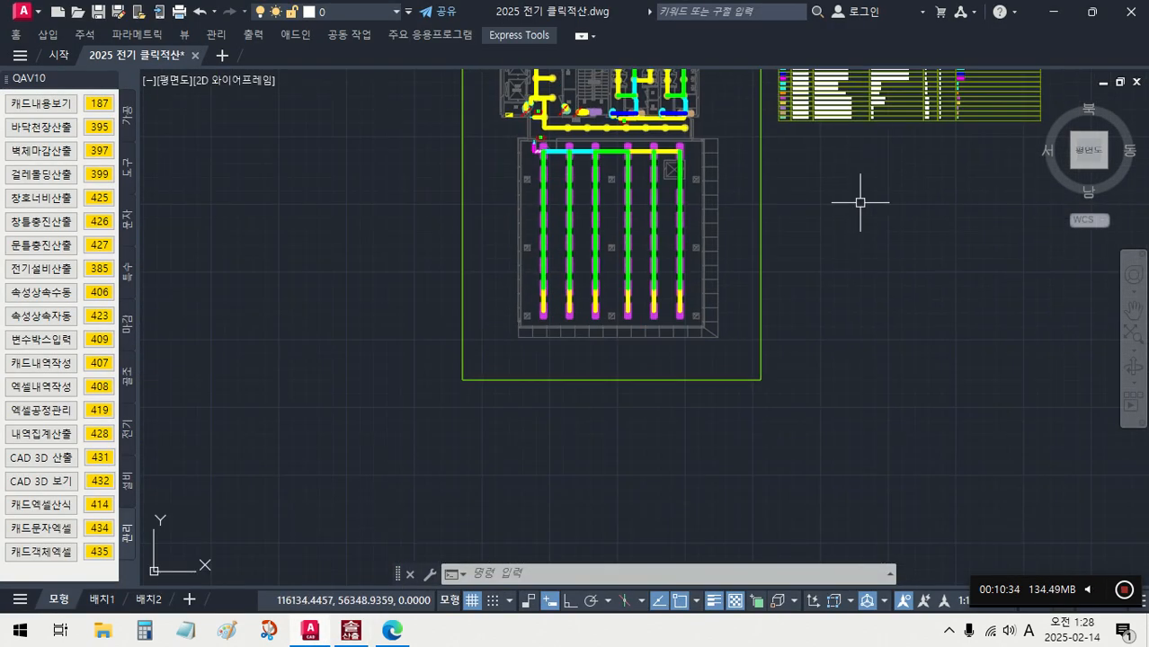
pyautogui.scroll(-3, 795, 282)
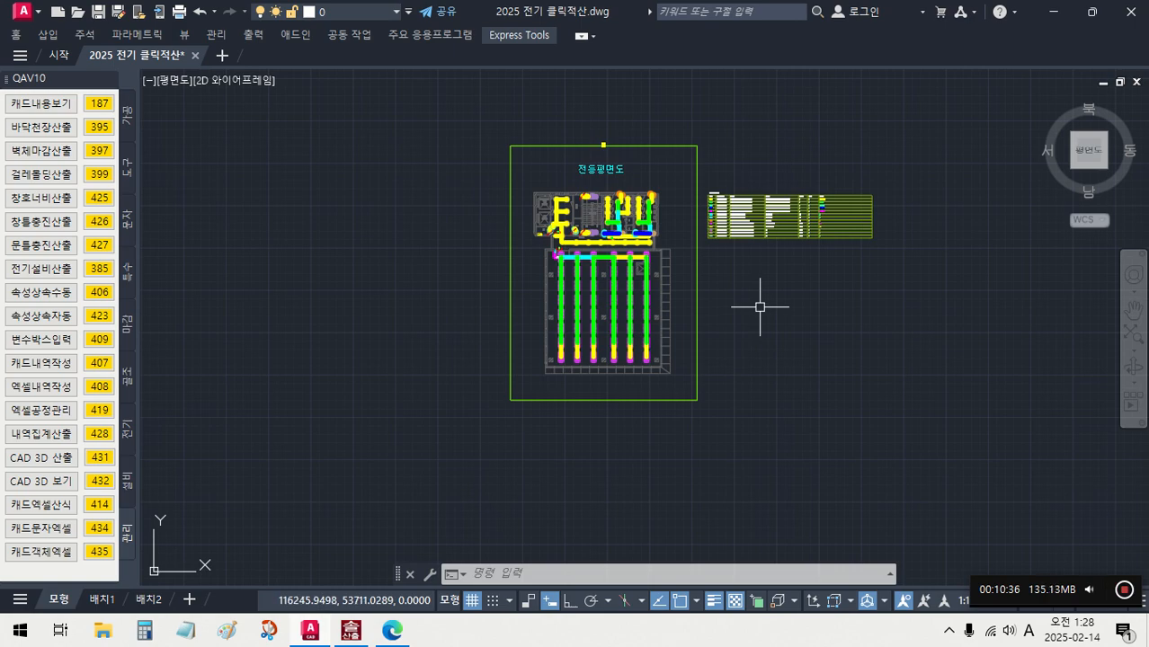
# - Undo all the quantity replacements, fixture numbering and wiring work back to the original lighting plan with the legend's variable formulas
pyautogui.hotkey('ctrl', 'z')
pyautogui.hotkey('ctrl', 'z')
pyautogui.hotkey('ctrl', 'z')
pyautogui.hotkey('ctrl', 'z')
pyautogui.hotkey('ctrl', 'z')
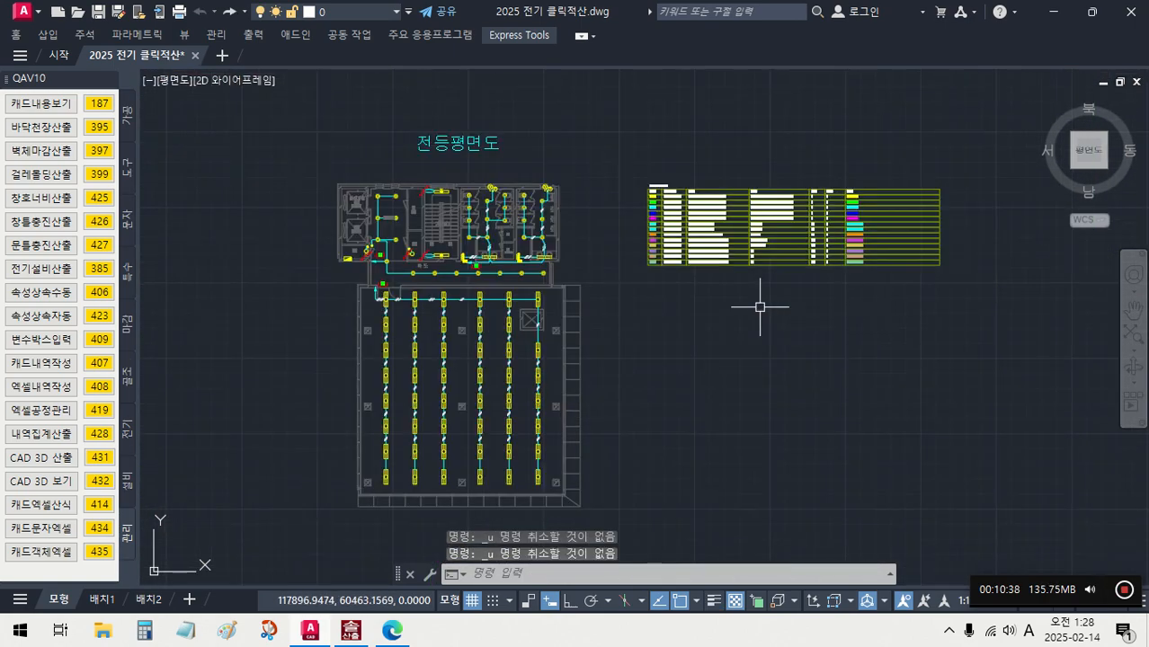
pyautogui.scroll(-2, 684, 324)
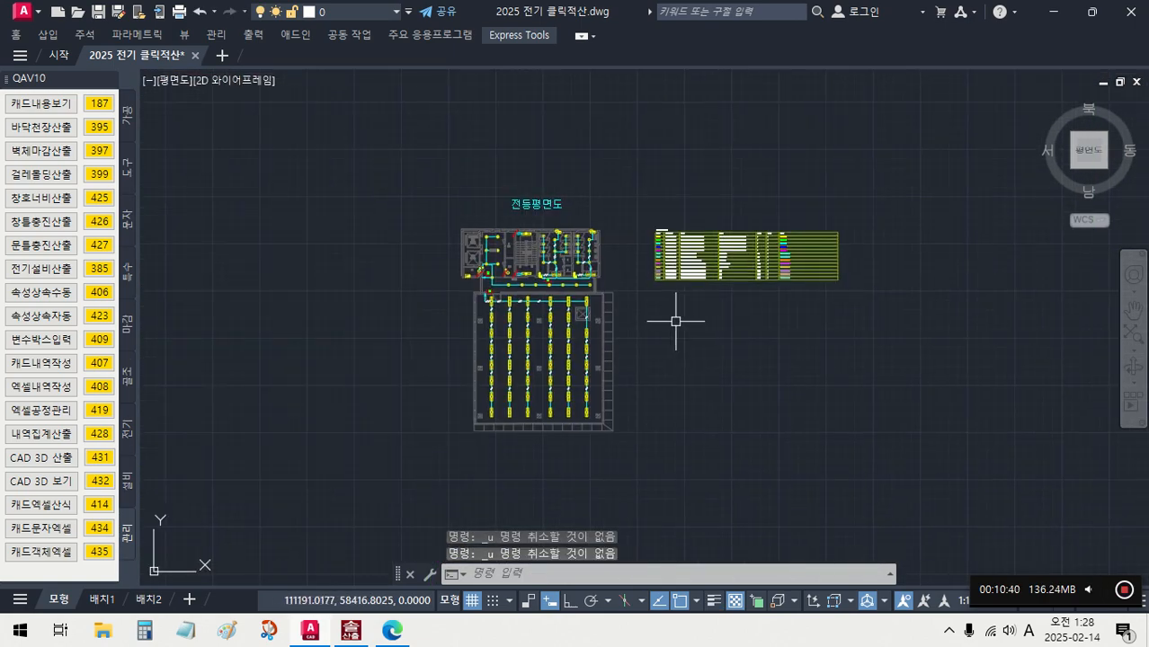
pyautogui.scroll(4, 598, 335)
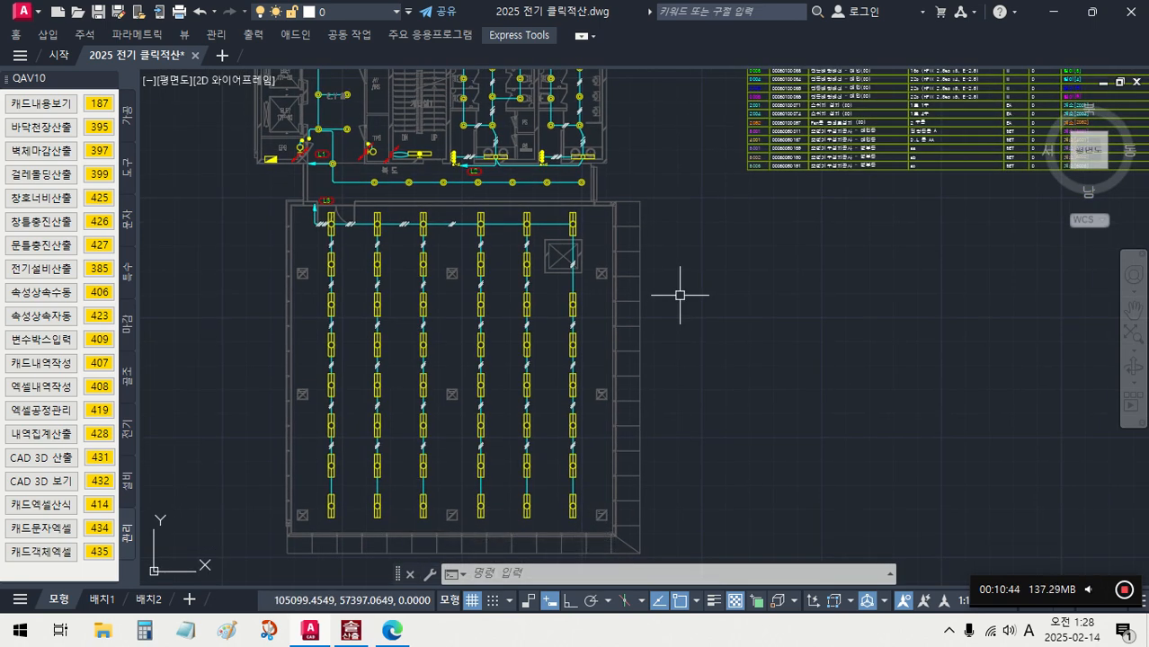
# - Turn on constraint inference and make -3001 the current layer by entering its item number 3001
pyautogui.click(129, 431)
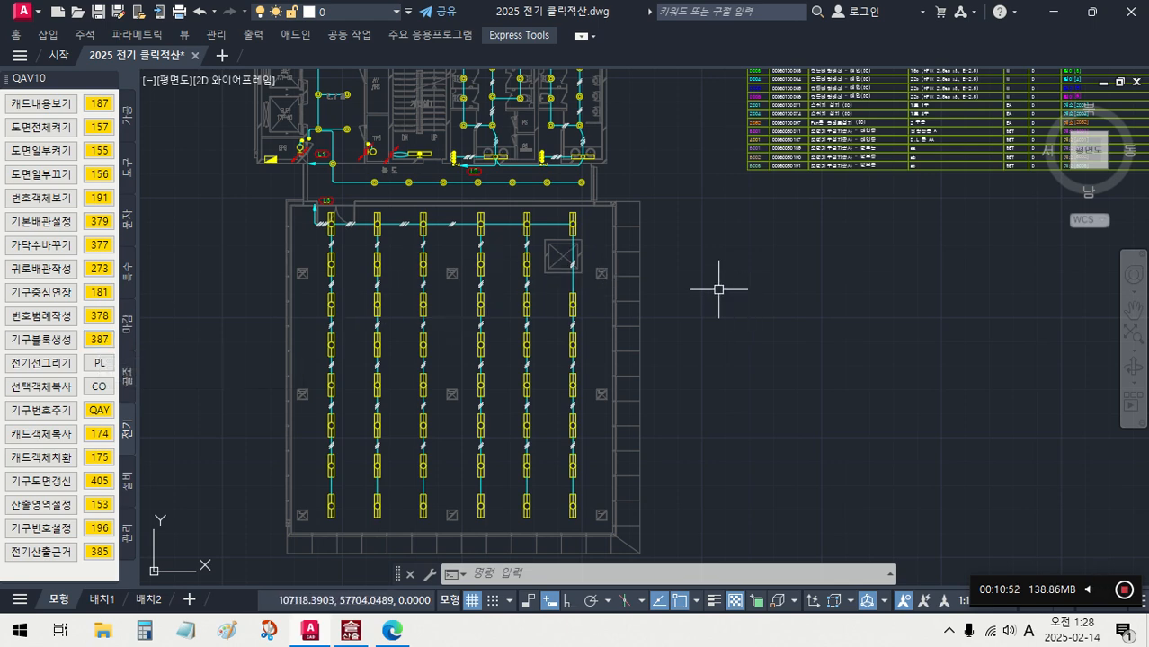
pyautogui.moveTo(794, 257); pyautogui.dragTo(731, 306, button='middle')
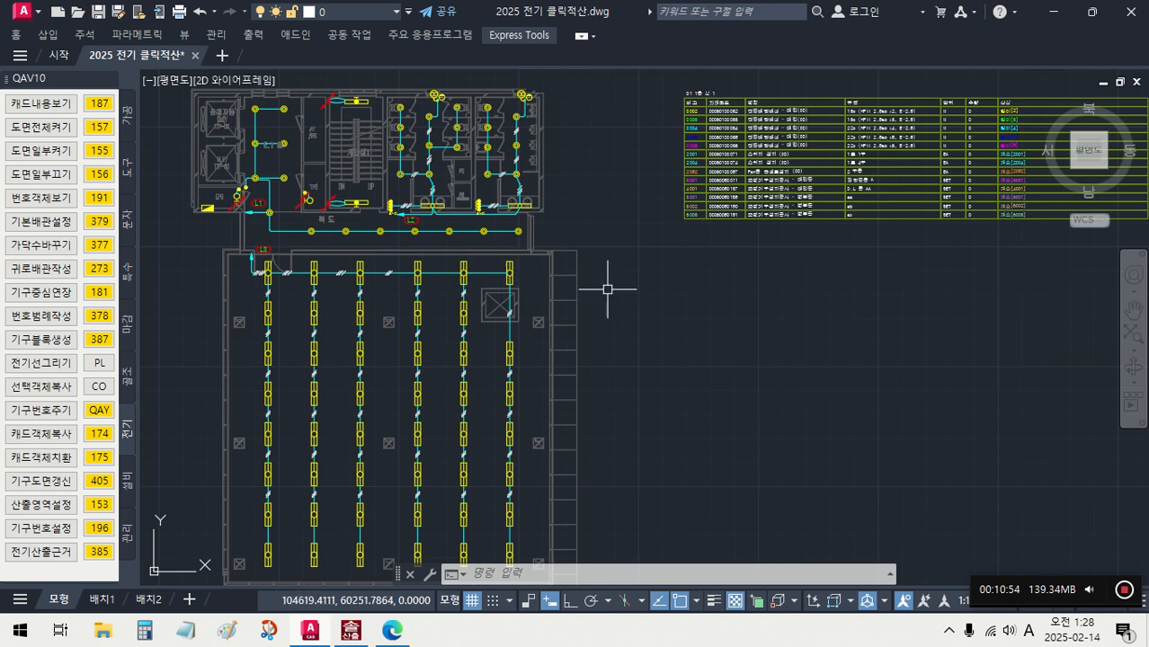
pyautogui.write('3')
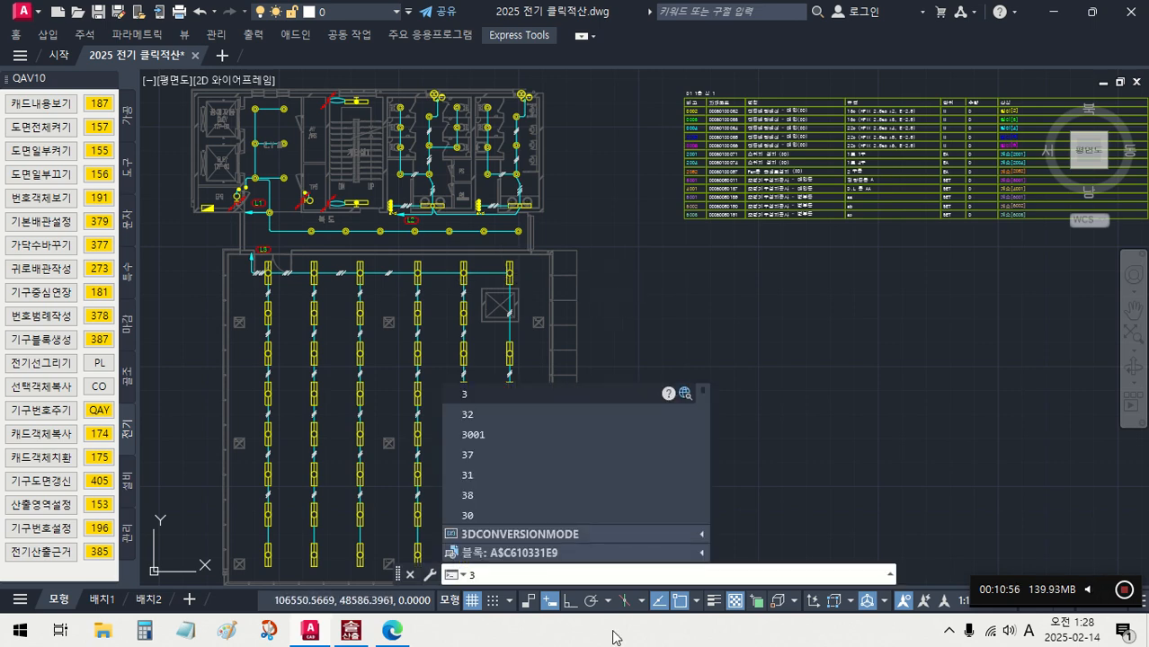
pyautogui.press('Escape')
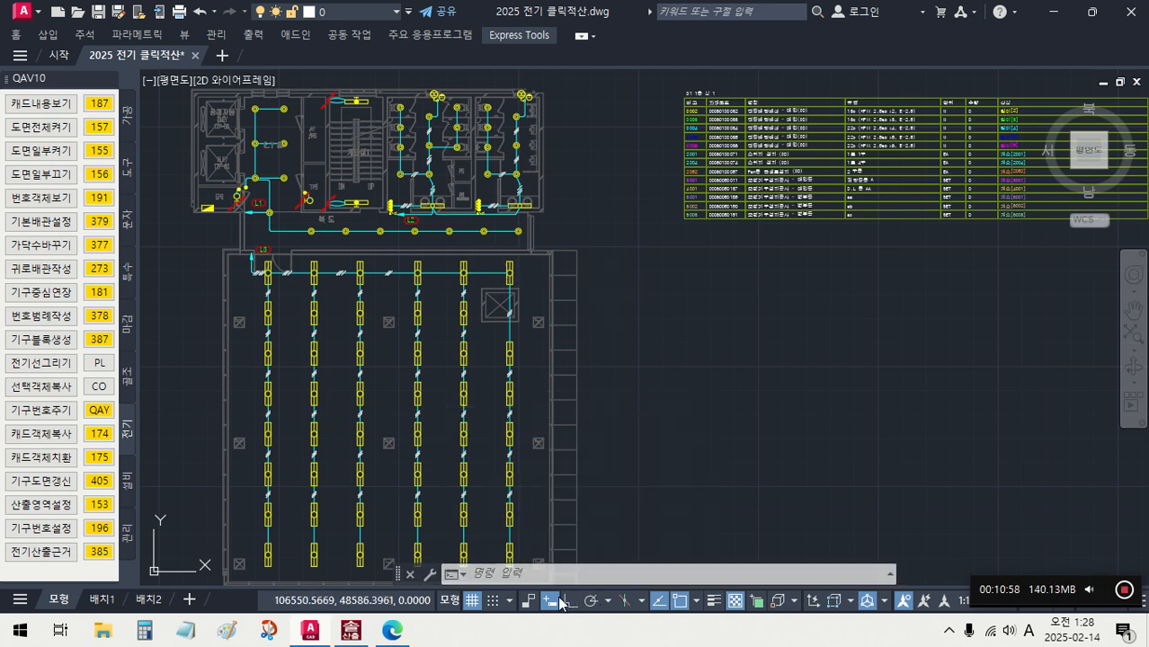
pyautogui.click(529, 603)
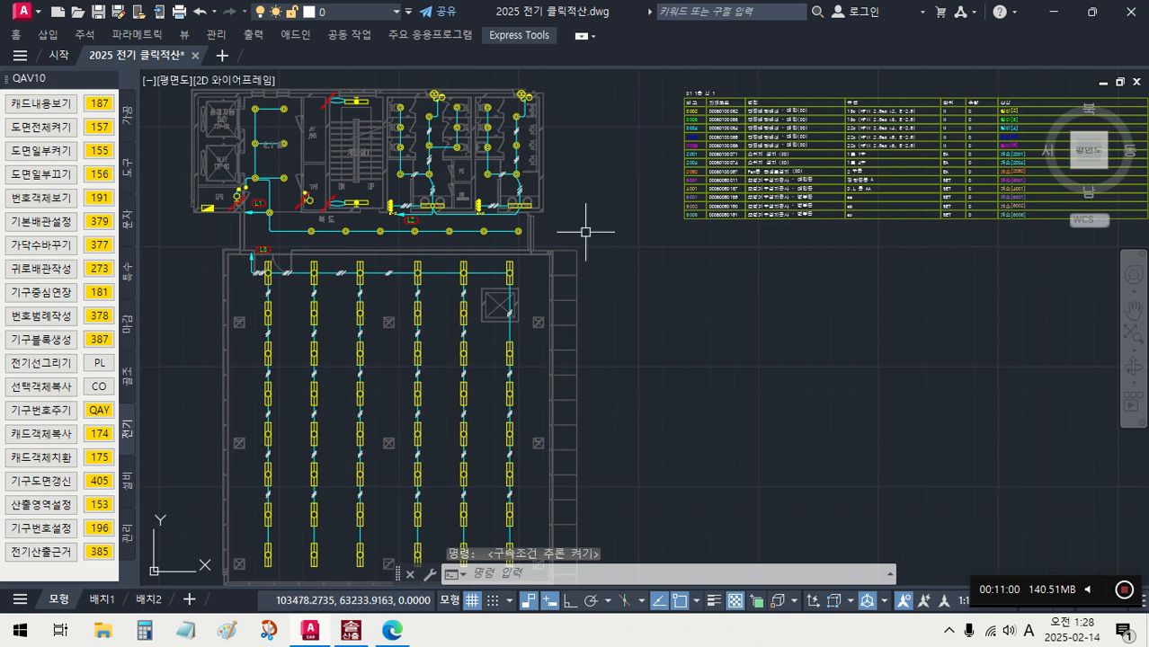
pyautogui.write('3001')
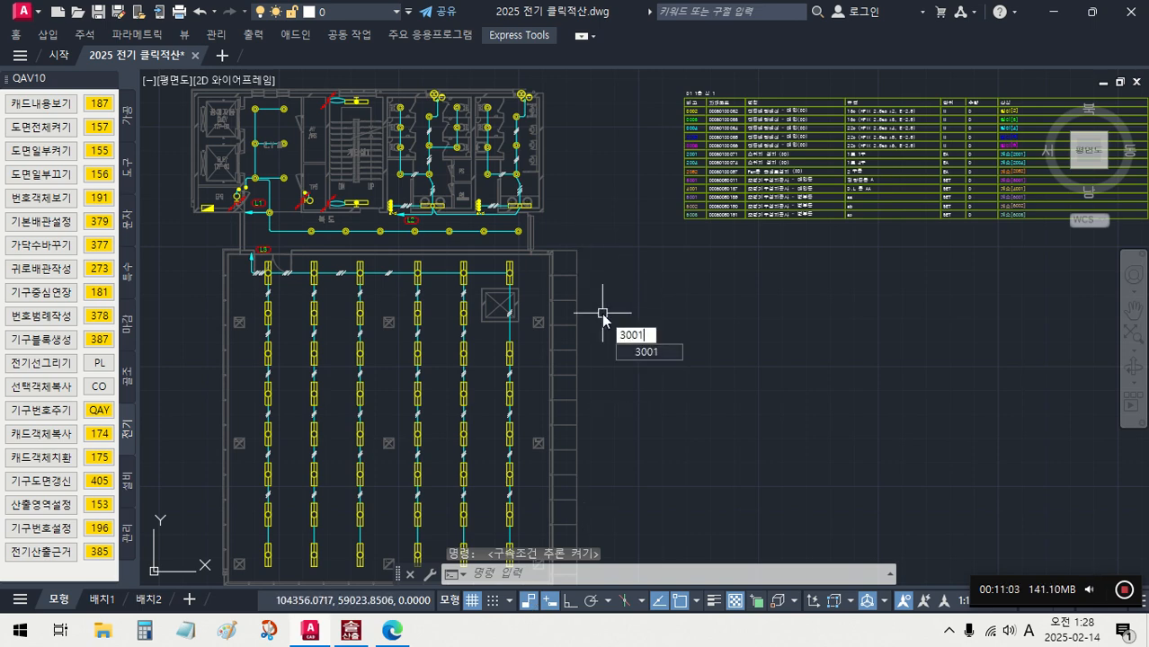
pyautogui.press('Return')
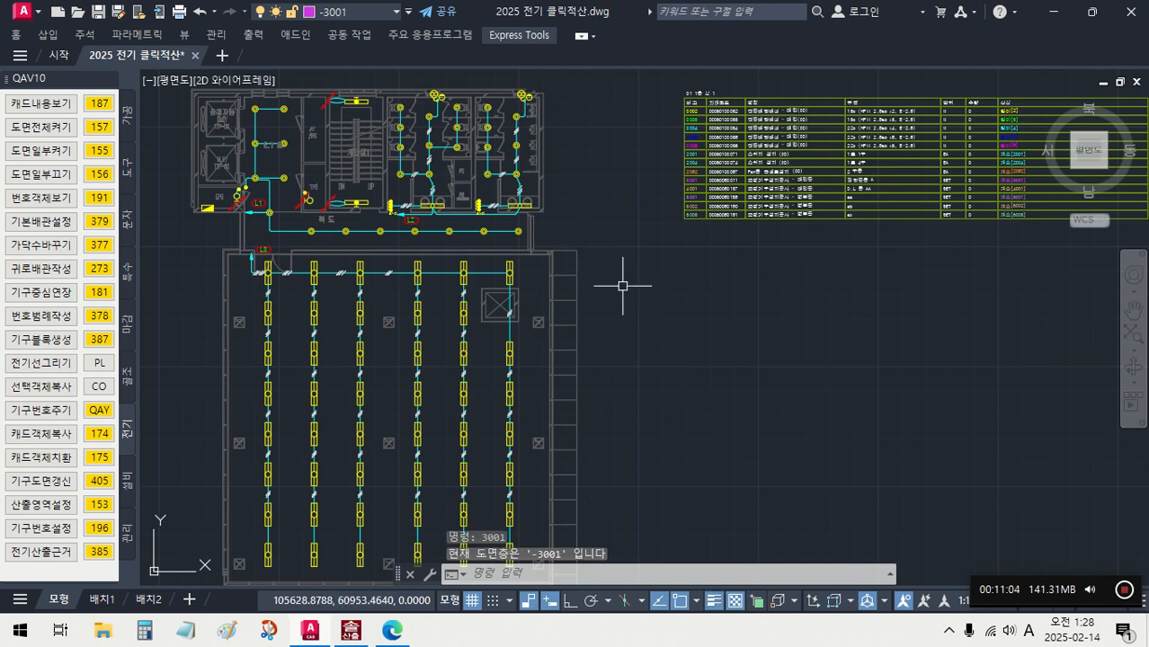
# - Insert circle blocks with 기구블록생성 (387) at the centres of the four easternmost fixtures in the large room's northern row
pyautogui.moveTo(487, 400); pyautogui.dragTo(519, 349, button='middle')
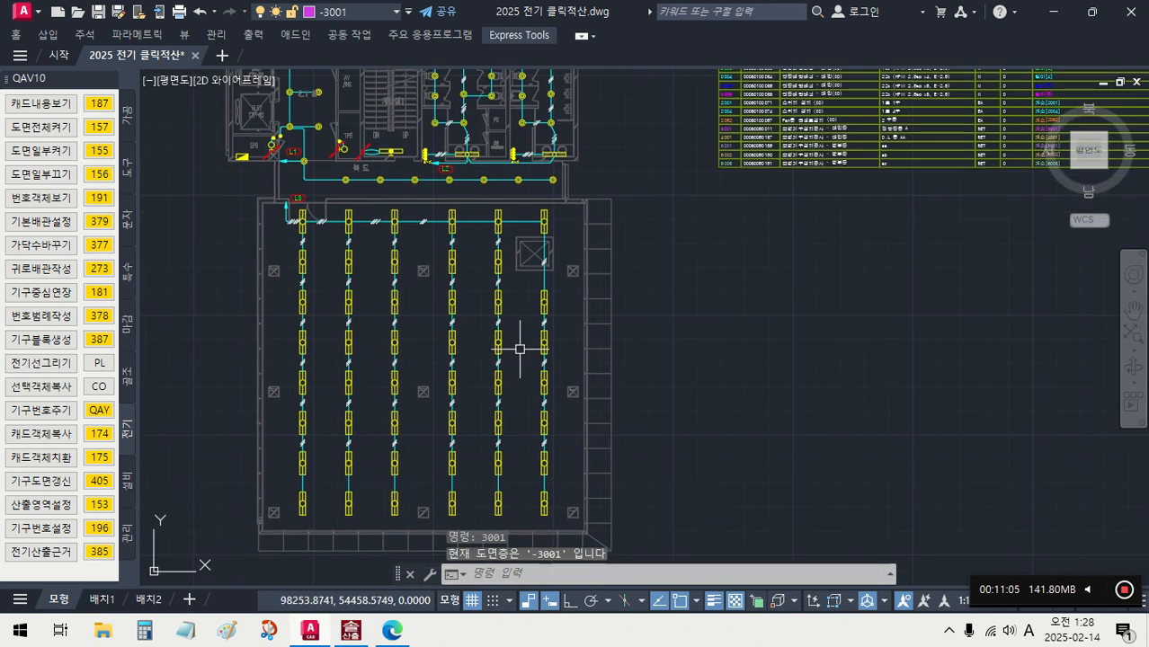
pyautogui.click(99, 339)
pyautogui.scroll(5, 425, 208)
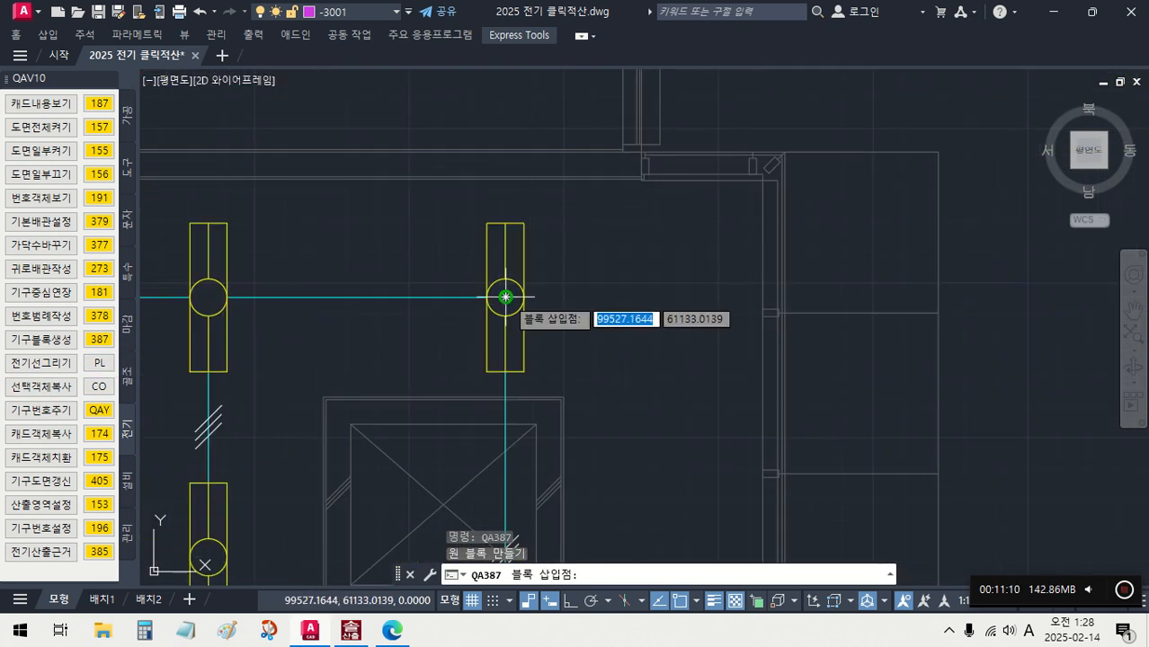
pyautogui.click(505, 296)
pyautogui.moveTo(364, 332); pyautogui.dragTo(628, 326, button='middle')
pyautogui.click(475, 289)
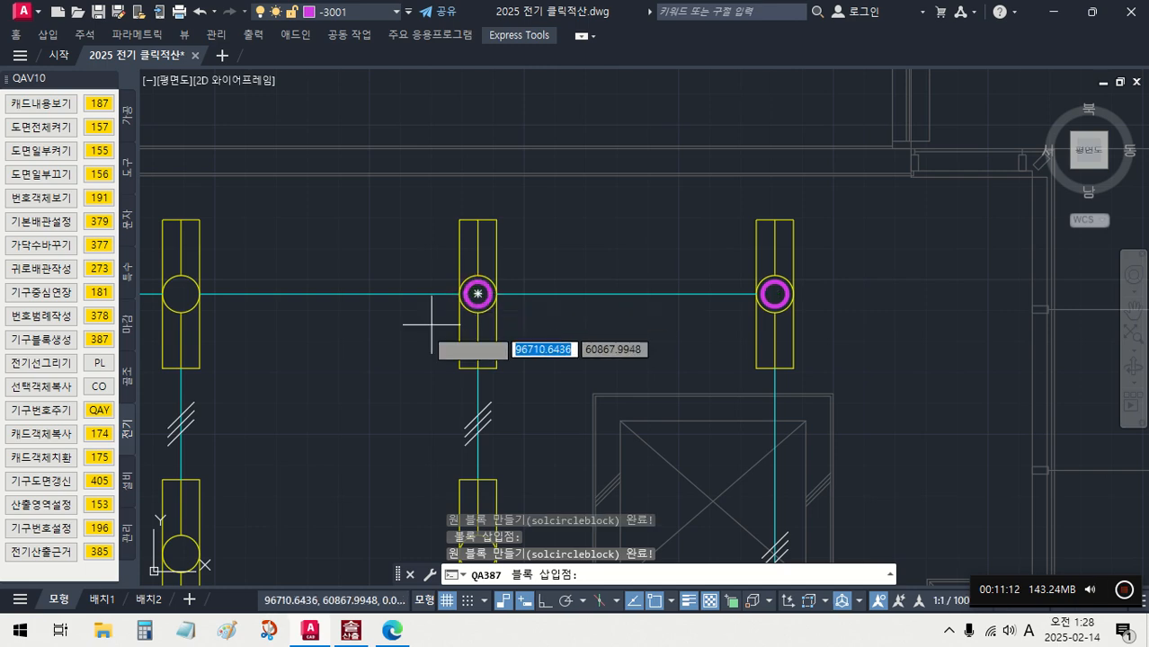
pyautogui.moveTo(286, 315); pyautogui.dragTo(529, 287, button='middle')
pyautogui.click(422, 262)
pyautogui.scroll(-4, 450, 287)
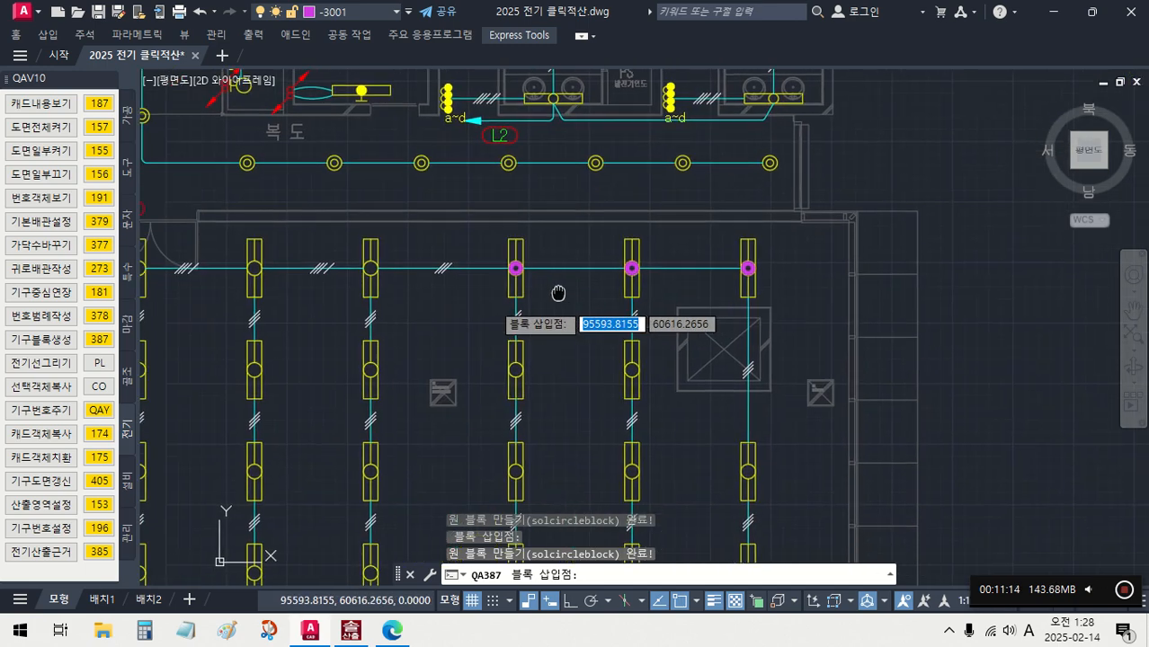
pyautogui.scroll(4, 486, 271)
pyautogui.click(338, 255)
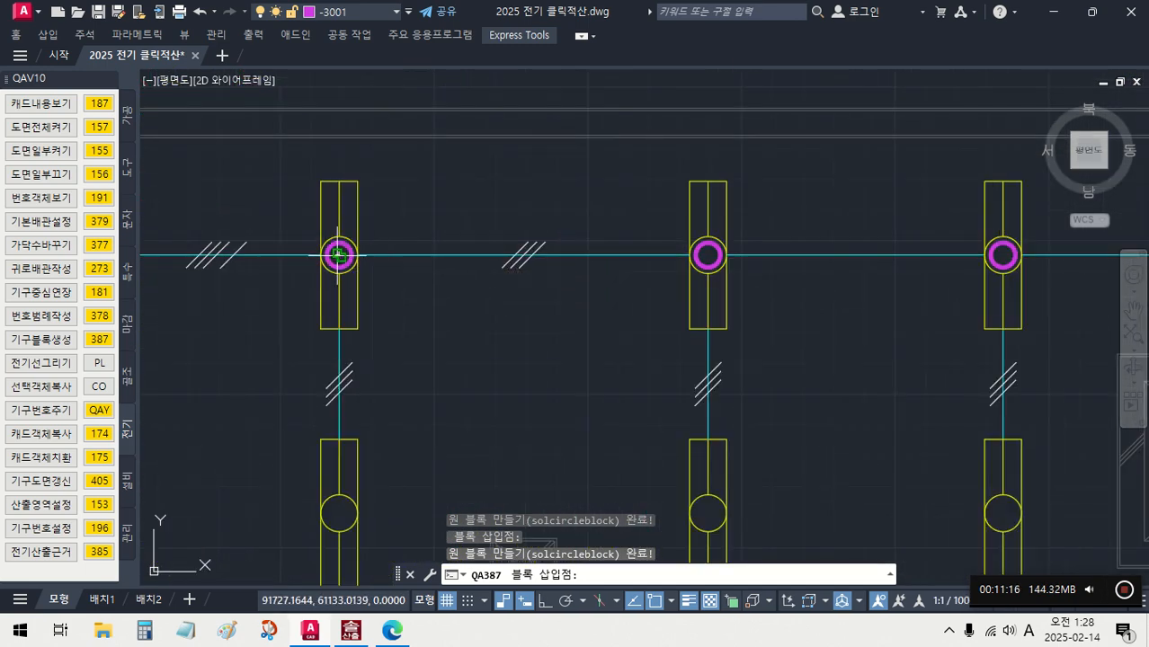
pyautogui.press('Escape')
# - Draw a layer -0002 wire with 배관선그리기 (383) from the northern row's easternmost fixture to the third fixture from the east
pyautogui.scroll(-4, 513, 321)
pyautogui.moveTo(513, 321); pyautogui.dragTo(489, 264, button='middle')
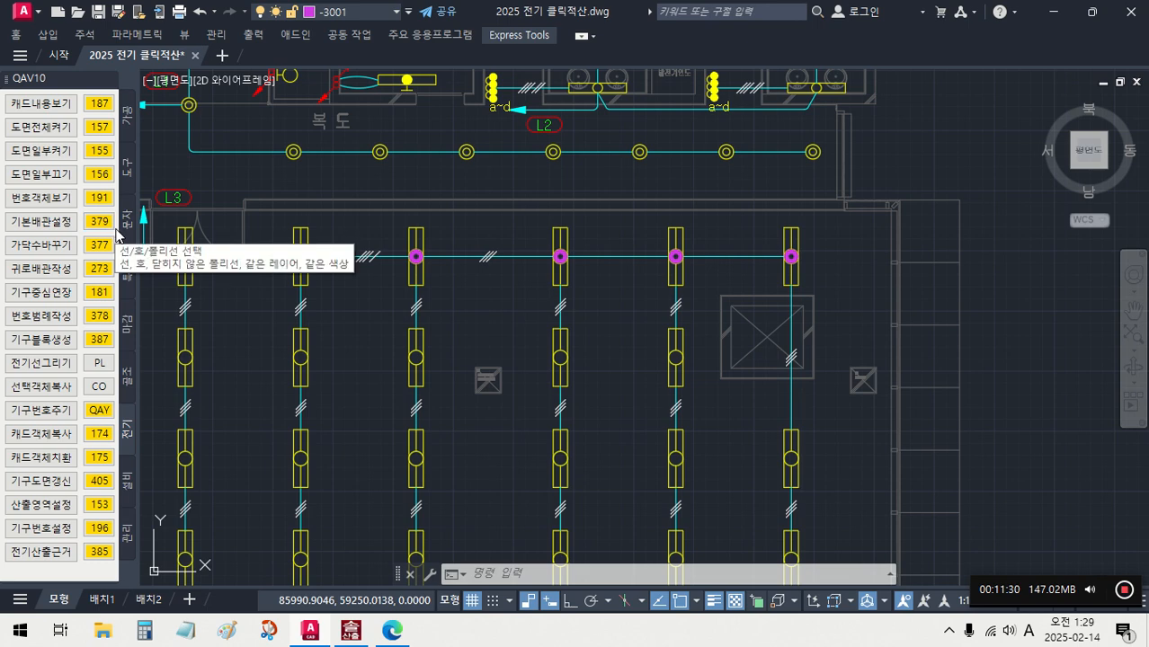
pyautogui.click(129, 485)
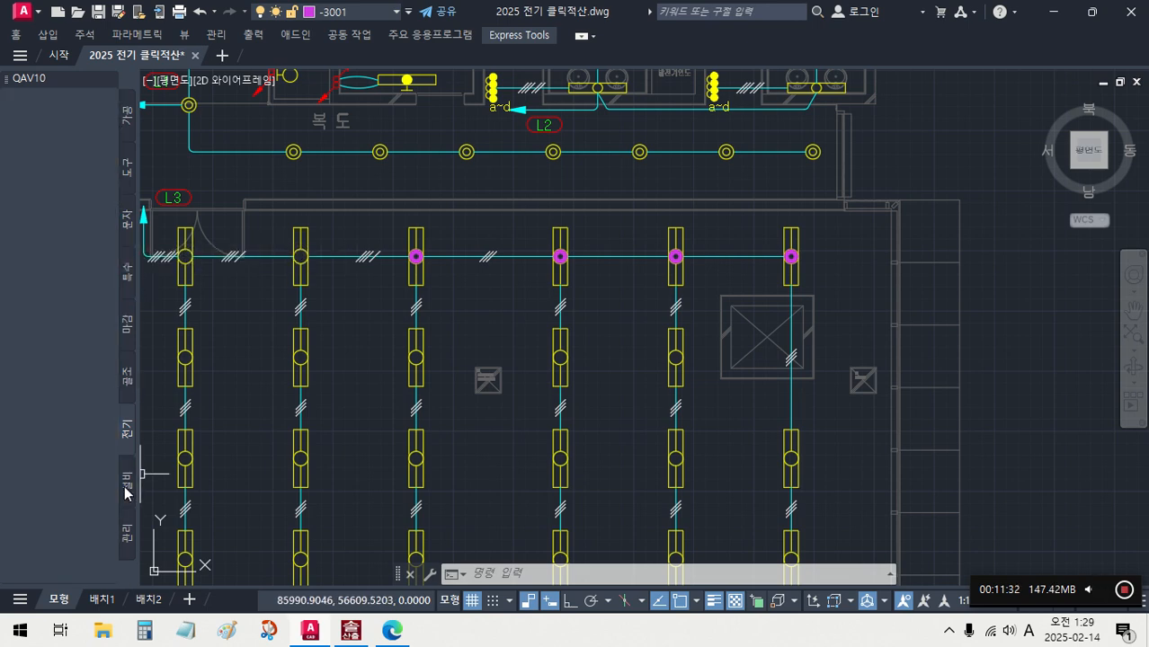
pyautogui.click(99, 221)
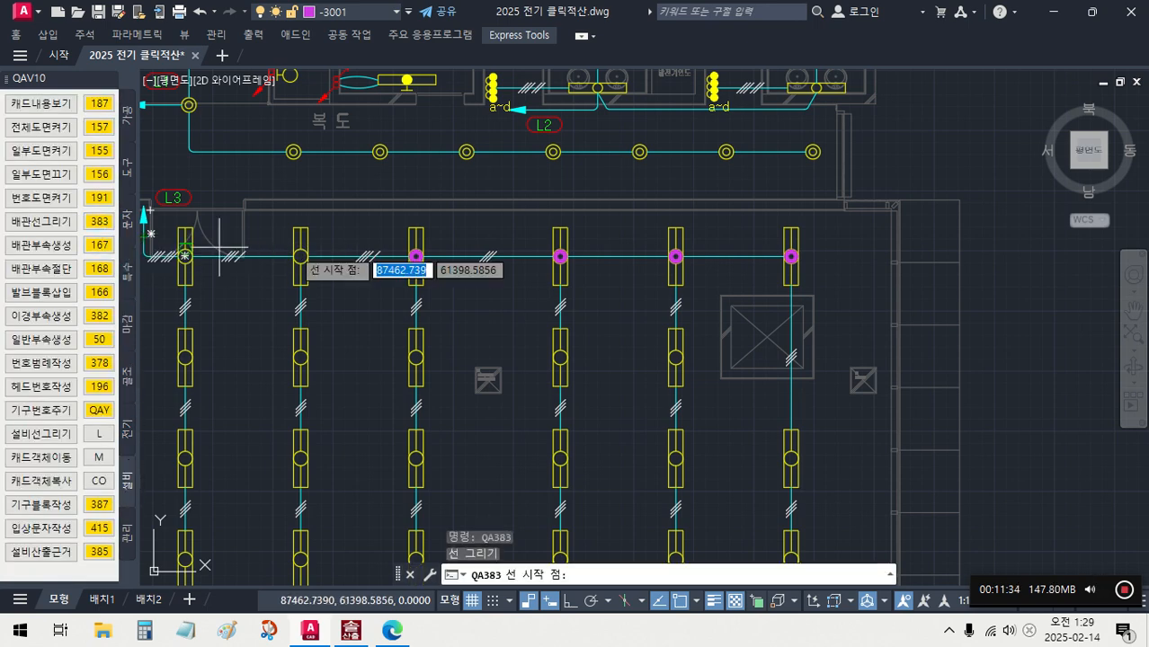
pyautogui.scroll(4, 784, 257)
pyautogui.click(778, 254)
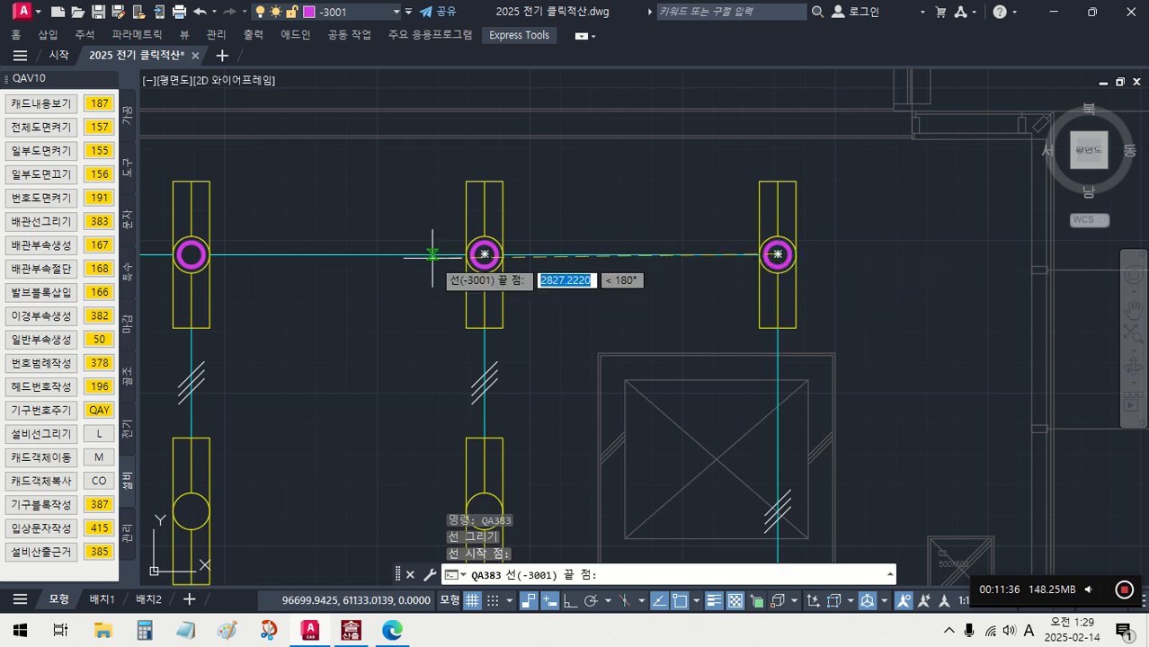
pyautogui.scroll(-4, 539, 260)
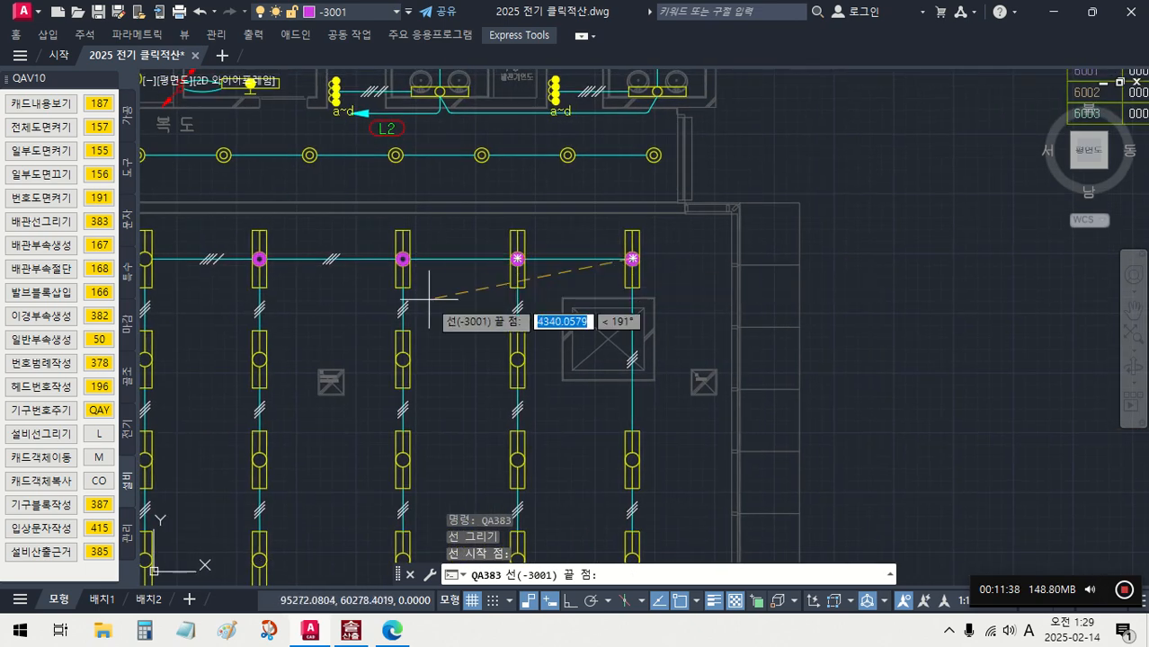
pyautogui.write('2')
pyautogui.press('Return')
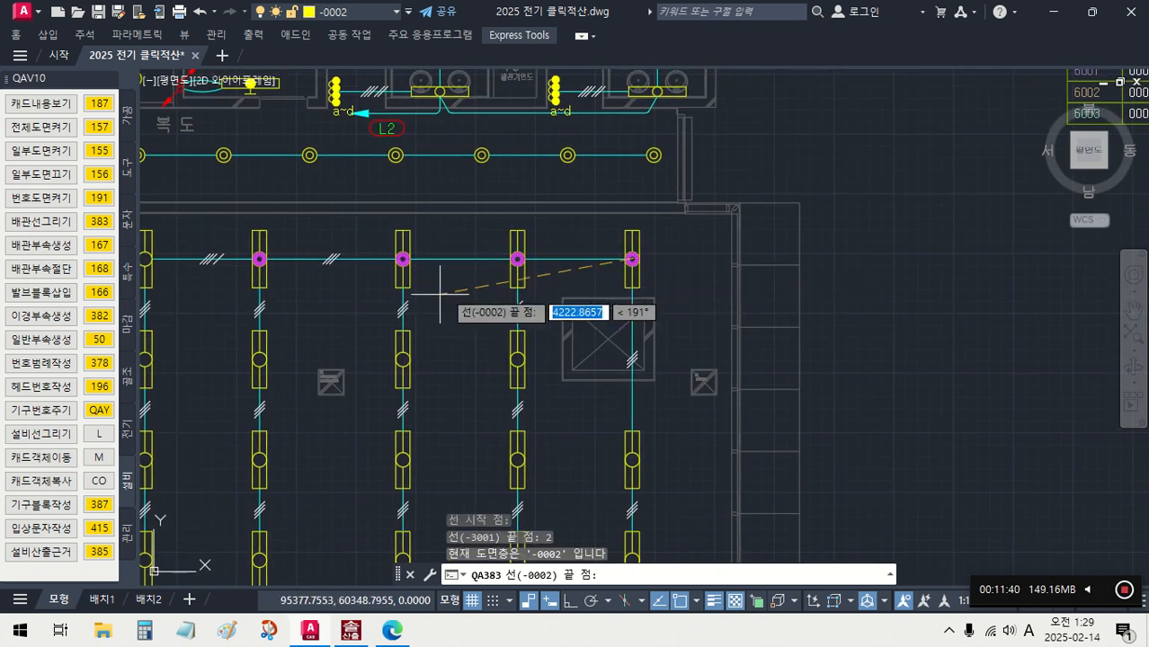
pyautogui.scroll(4, 410, 281)
pyautogui.click(383, 195)
pyautogui.scroll(-4, 448, 262)
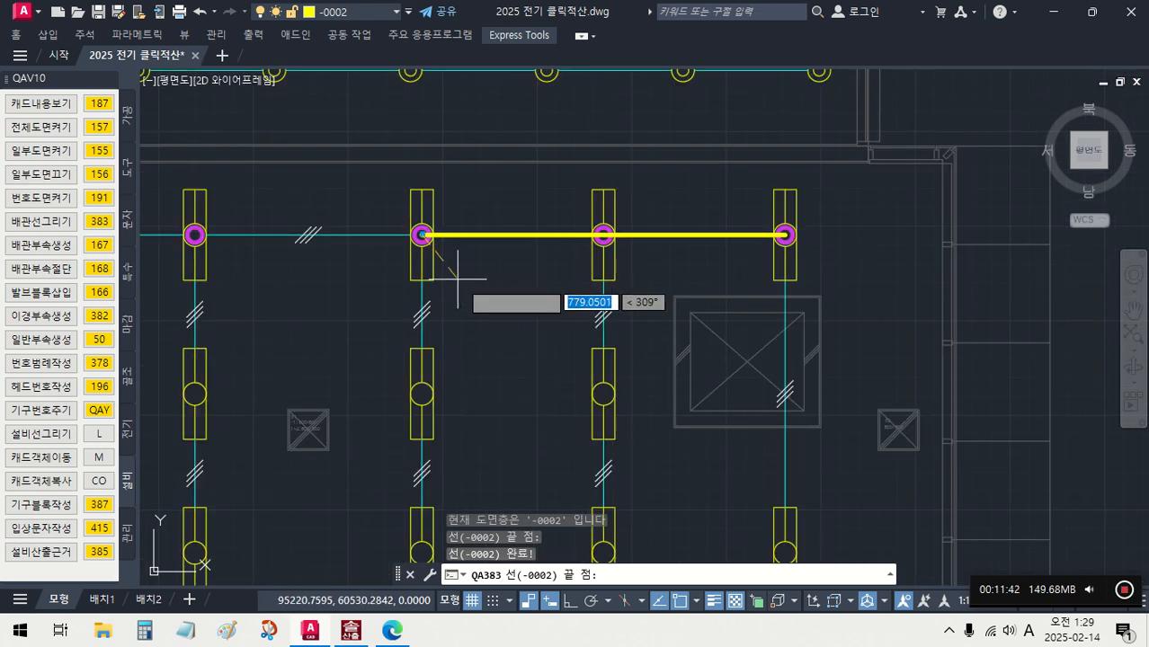
# - Turn on Ortho and continue the wire on layer -0003 from the third to the fourth fixture from the east
pyautogui.moveTo(457, 275); pyautogui.dragTo(1016, 366, button='middle')
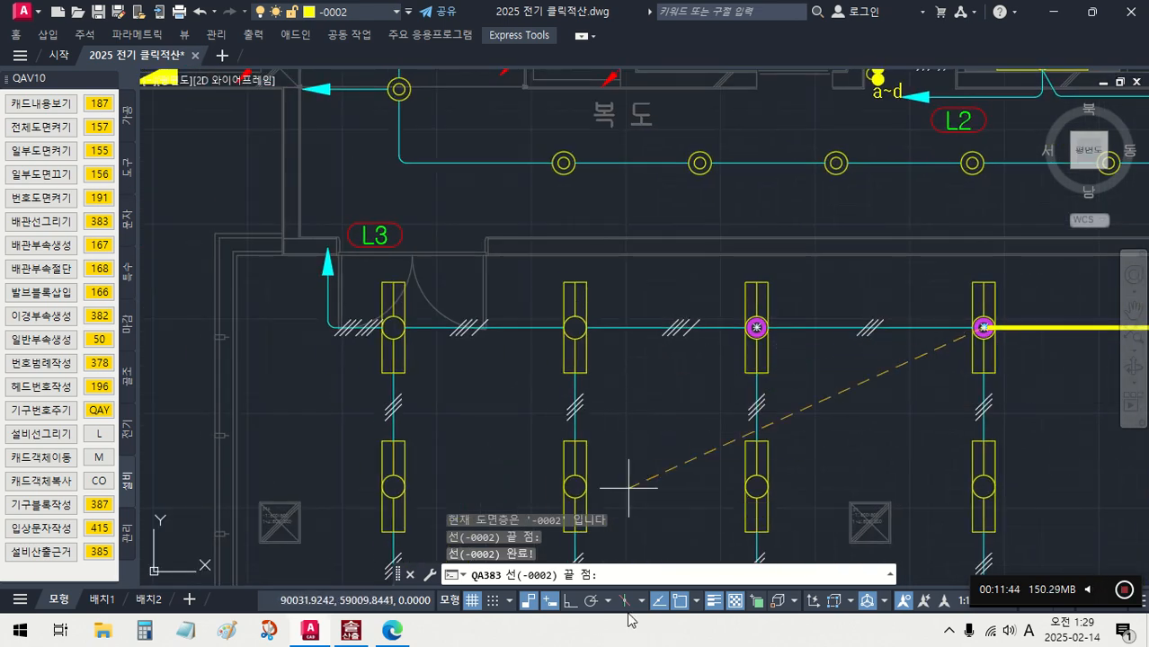
pyautogui.click(570, 602)
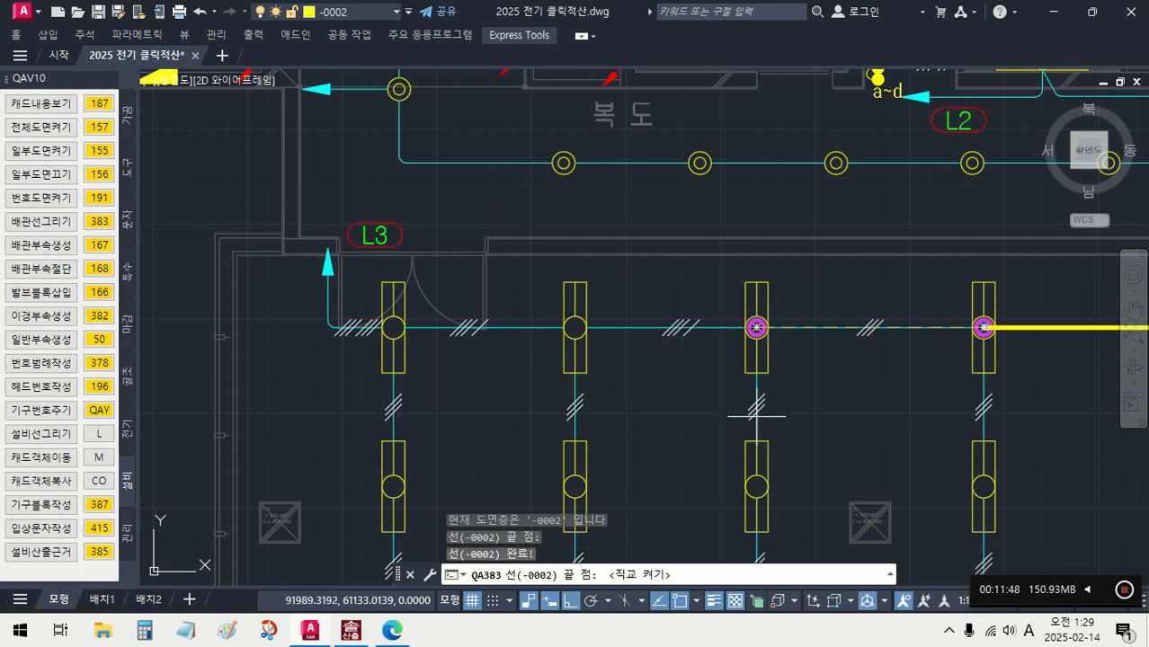
pyautogui.write('3')
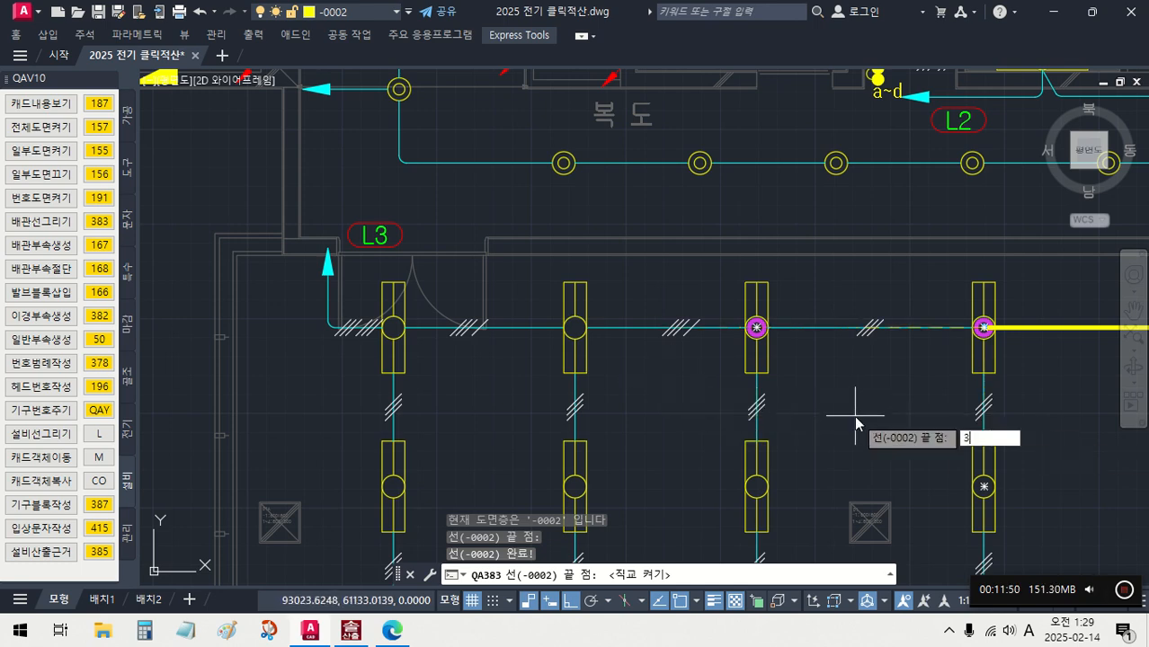
pyautogui.press('Return')
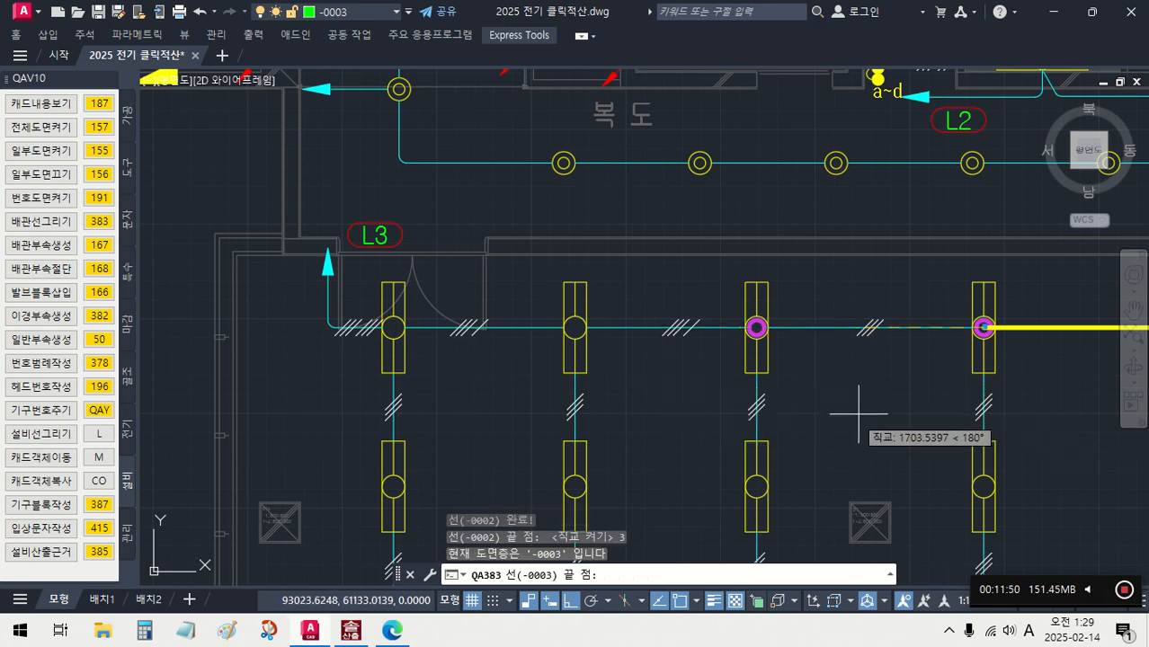
pyautogui.click(756, 327)
pyautogui.moveTo(692, 340); pyautogui.dragTo(883, 354, button='middle')
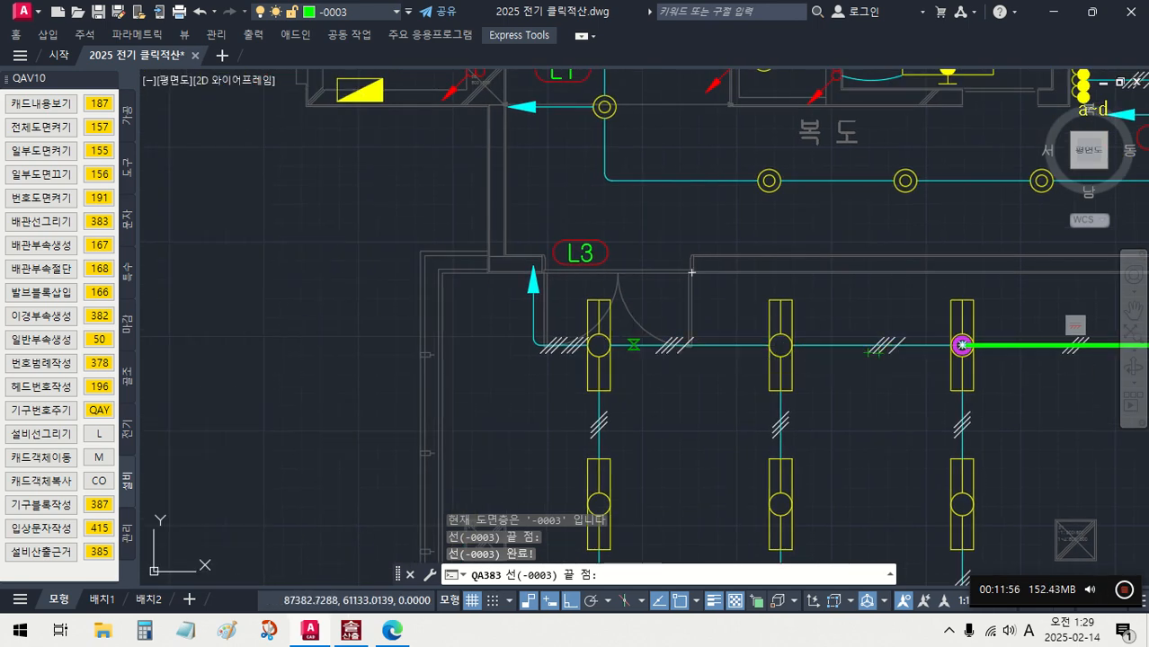
# - Continue the wire on layer -0004 from the northern row's fourth fixture from the east to its westernmost fixture
pyautogui.write('4')
pyautogui.press('Return')
pyautogui.click(598, 345)
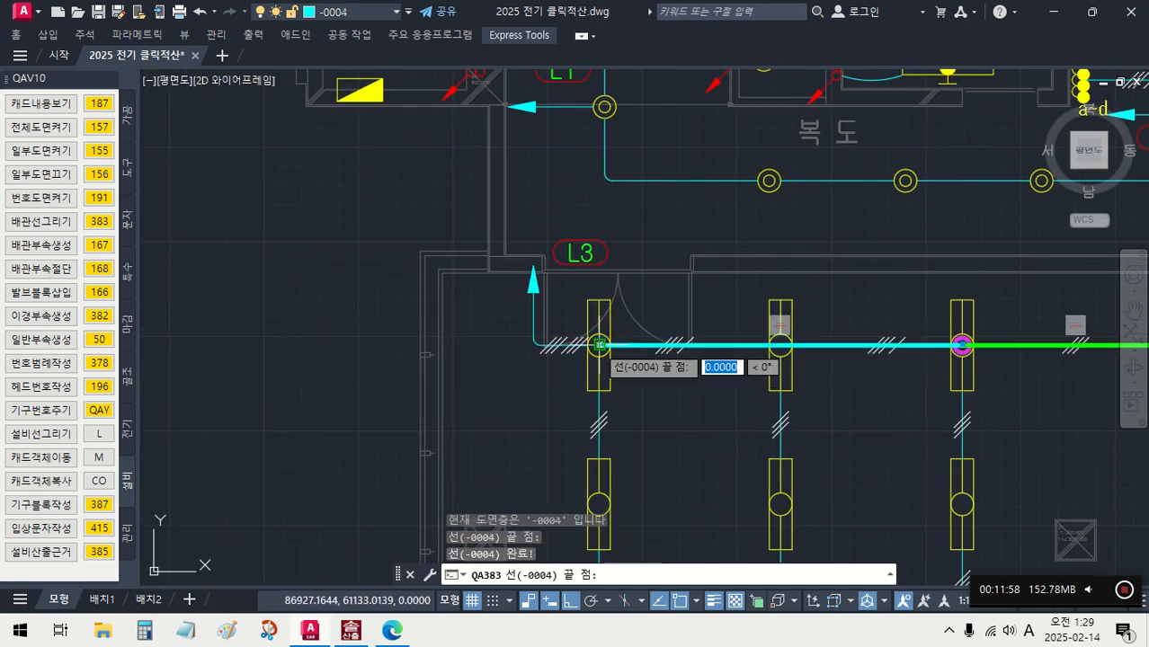
pyautogui.press('Escape')
# - Change the second-row fixtures in the second, third and fourth columns from the east to layer -3001 by entering item number 3001
pyautogui.scroll(-6, 568, 257)
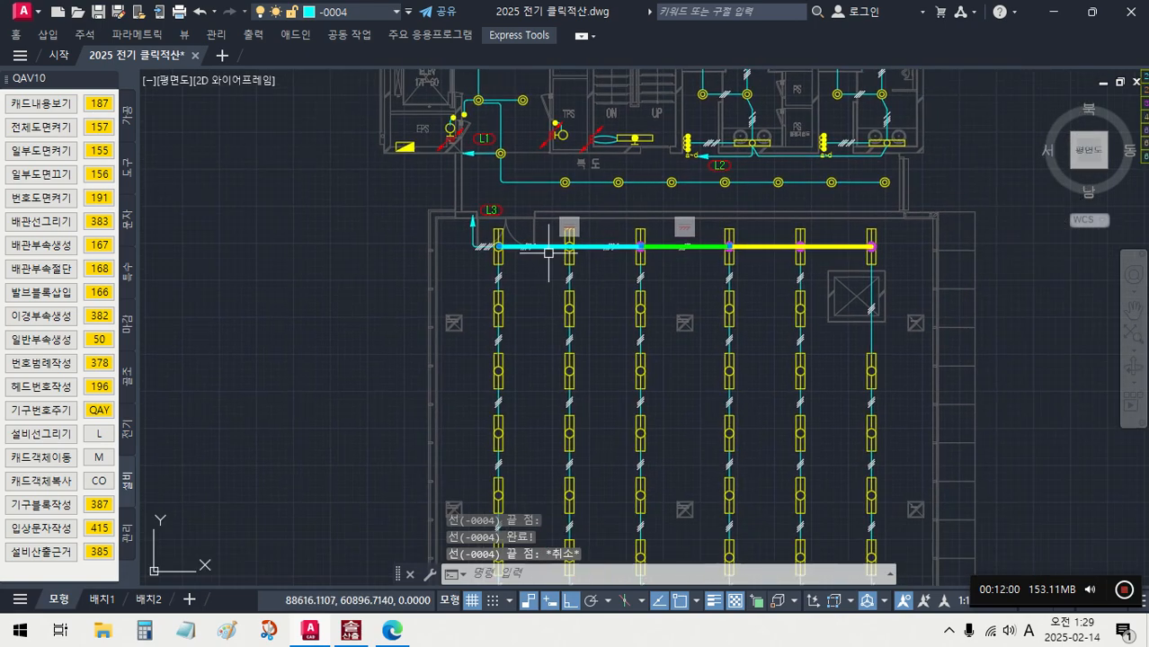
pyautogui.moveTo(809, 303); pyautogui.dragTo(713, 313, button='middle')
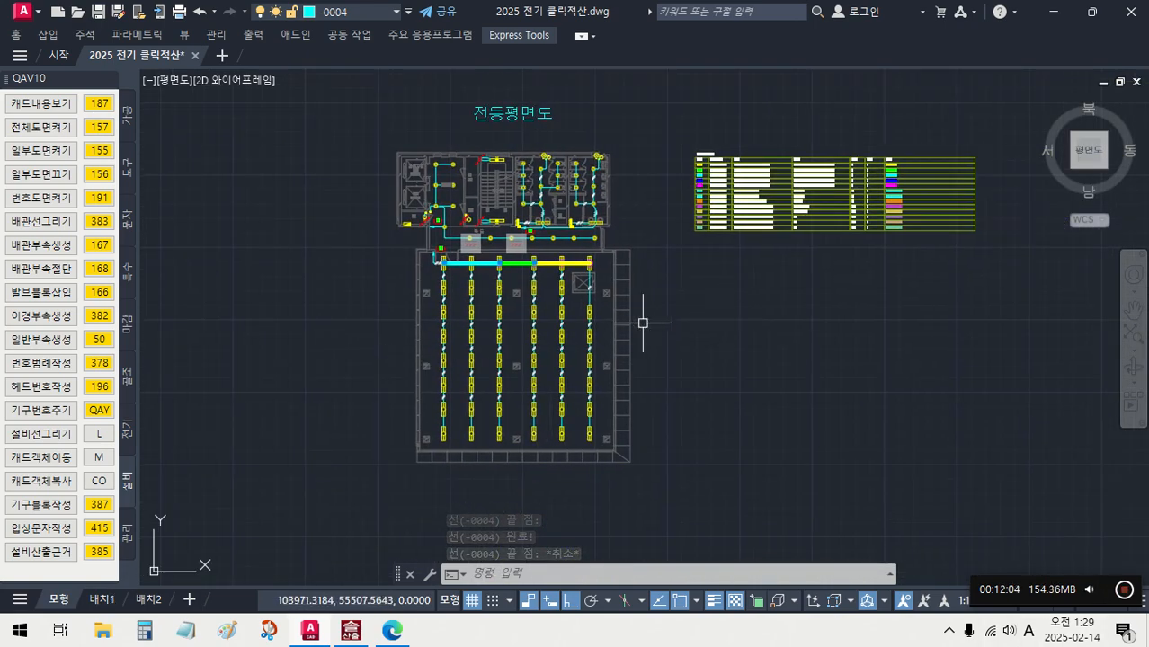
pyautogui.scroll(2, 639, 252)
pyautogui.scroll(-2, 639, 251)
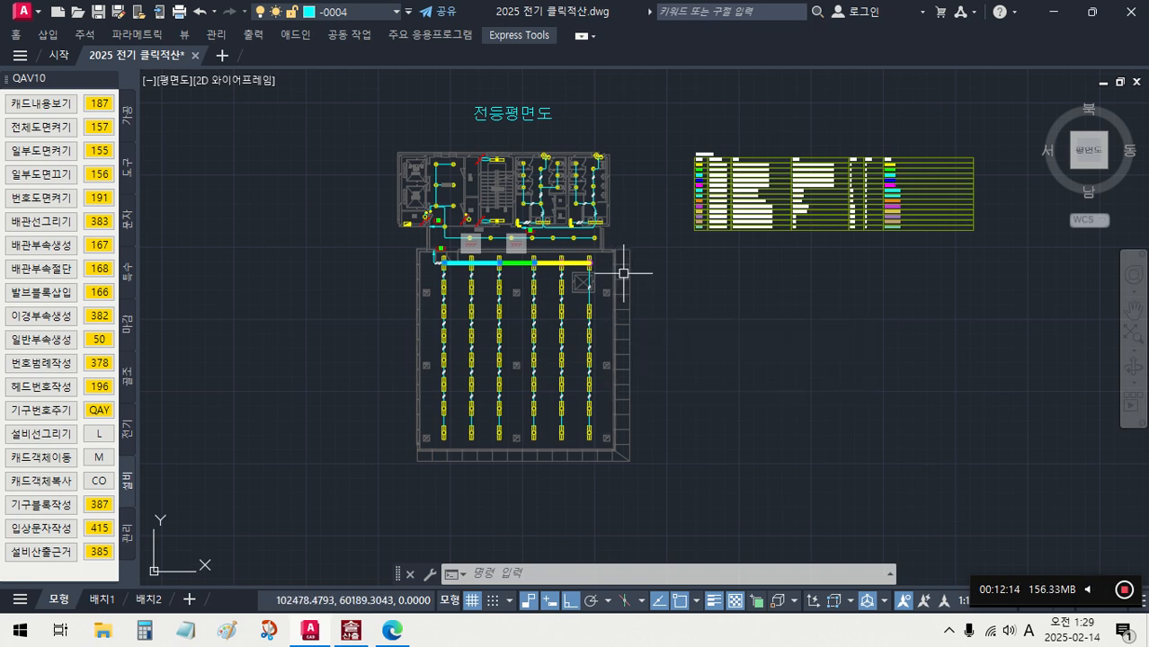
pyautogui.scroll(4, 622, 272)
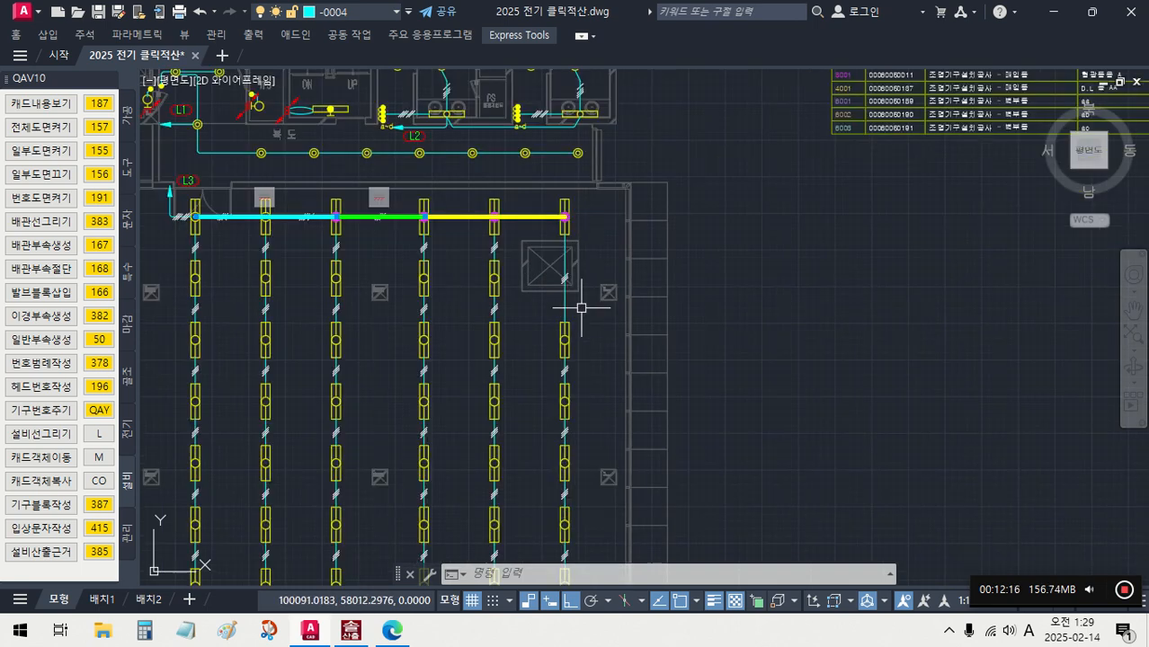
pyautogui.click(494, 278)
pyautogui.click(424, 279)
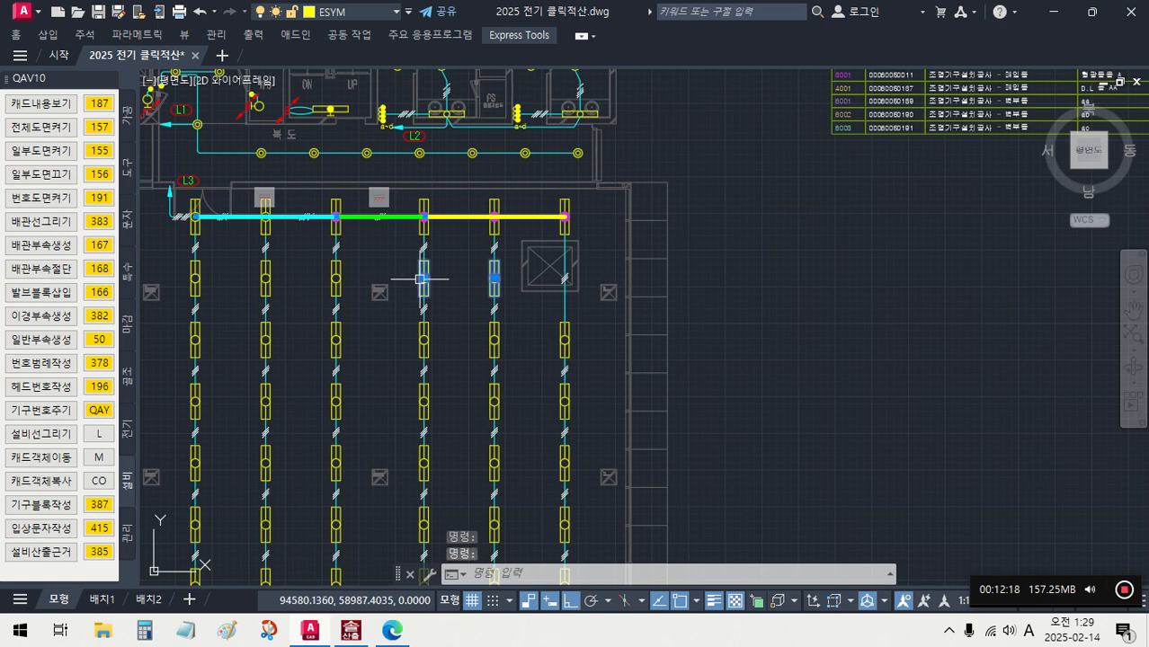
pyautogui.click(336, 279)
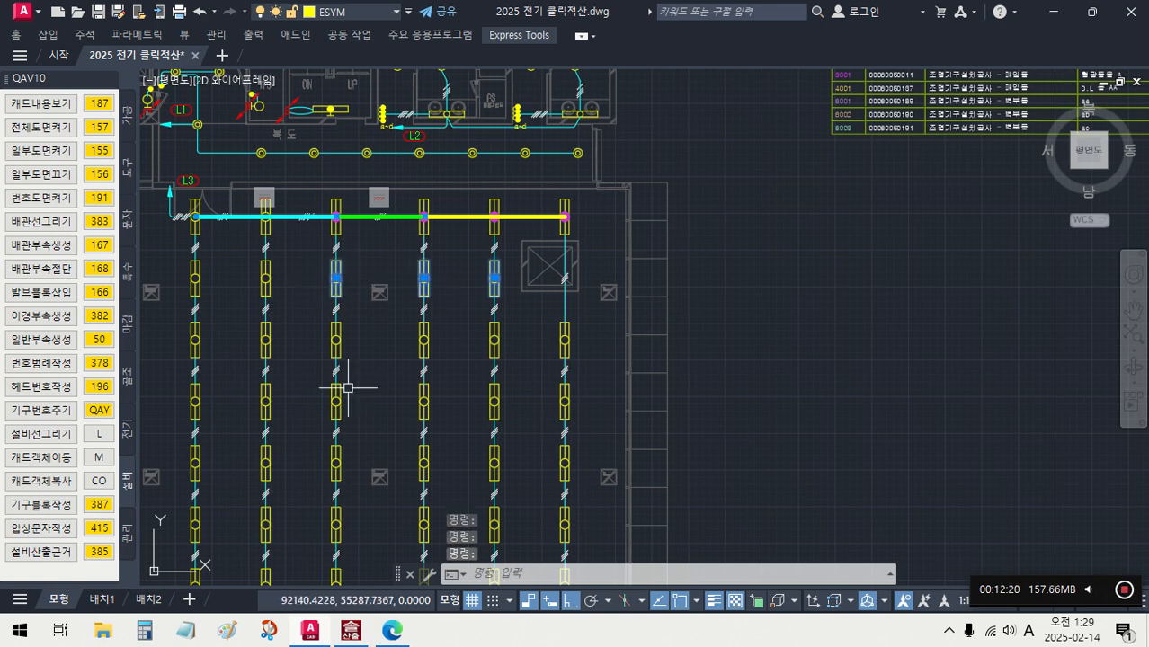
pyautogui.write('3')
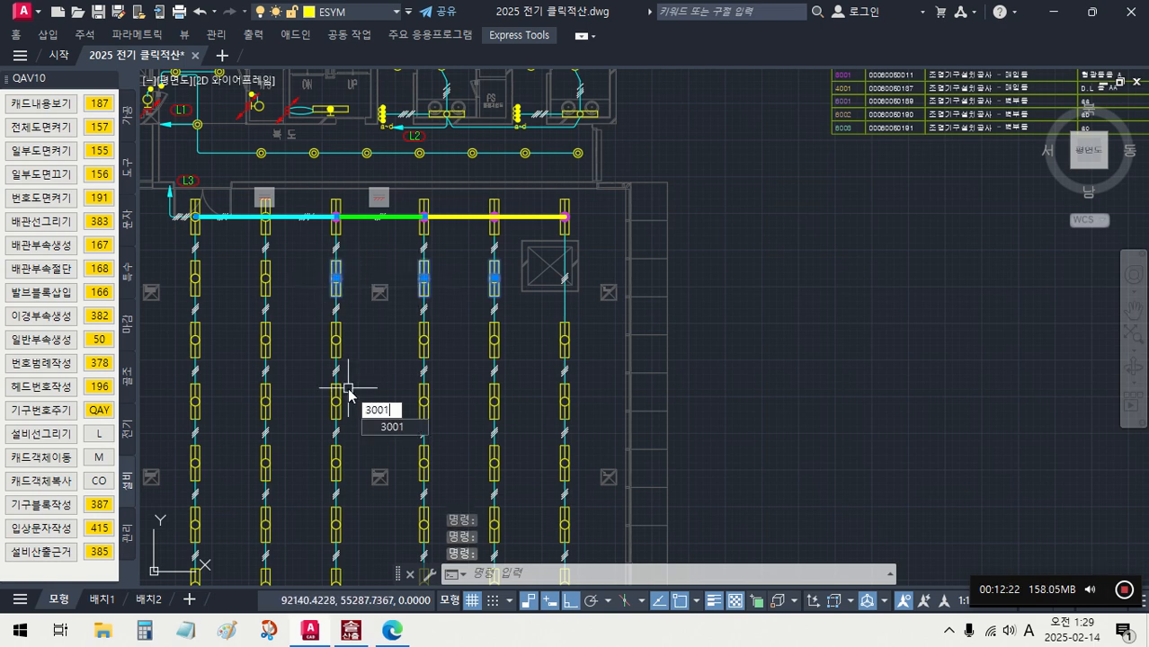
pyautogui.write('001')
pyautogui.press('Return')
# - Select the wiring between the northern row's second and third fixtures from the east and change it to layer -0003 with number 3
pyautogui.scroll(6, 350, 290)
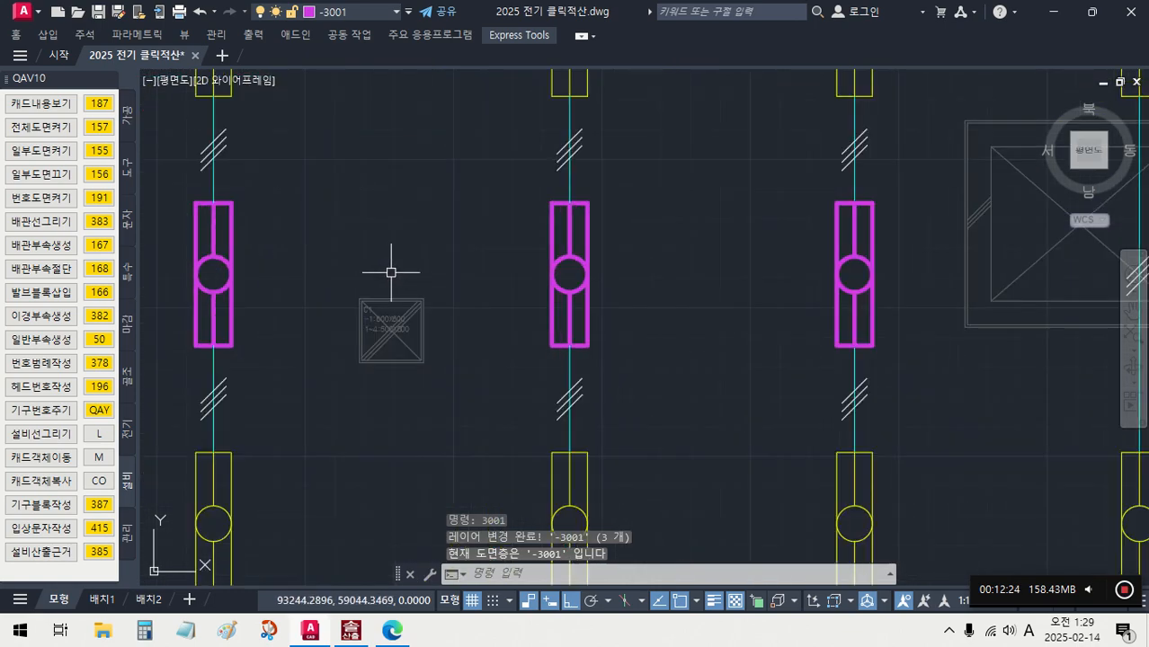
pyautogui.click(641, 210)
pyautogui.click(624, 163)
pyautogui.write('3')
pyautogui.press('Return')
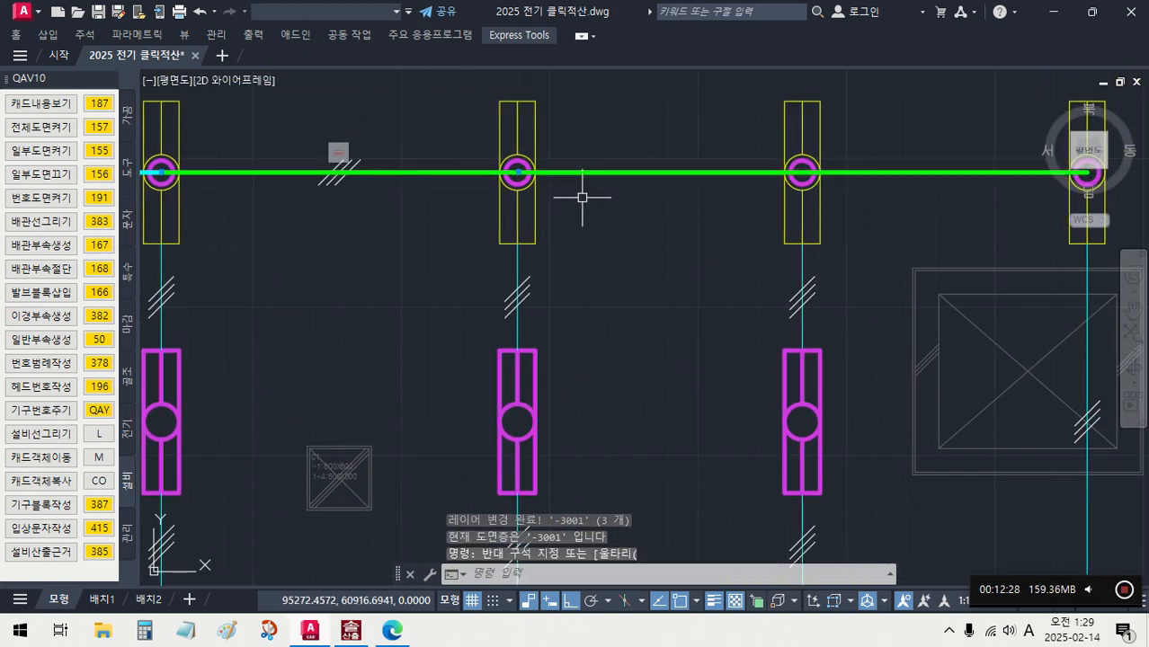
pyautogui.scroll(-3, 628, 185)
pyautogui.scroll(-8, 640, 247)
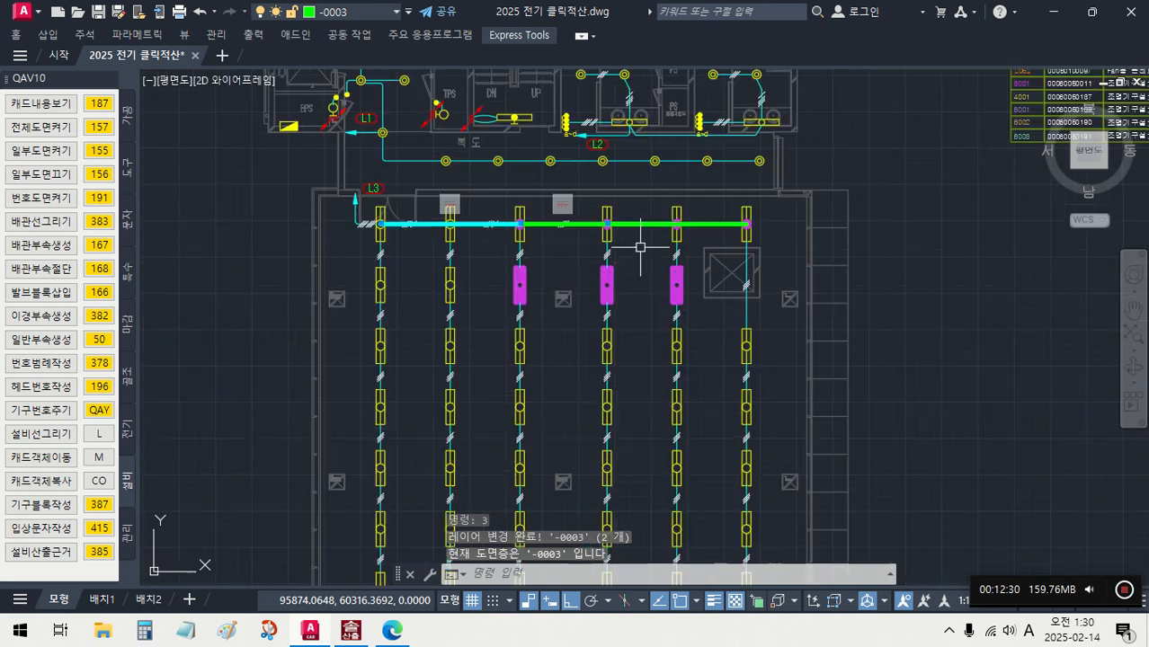
pyautogui.moveTo(812, 293); pyautogui.dragTo(656, 315, button='middle')
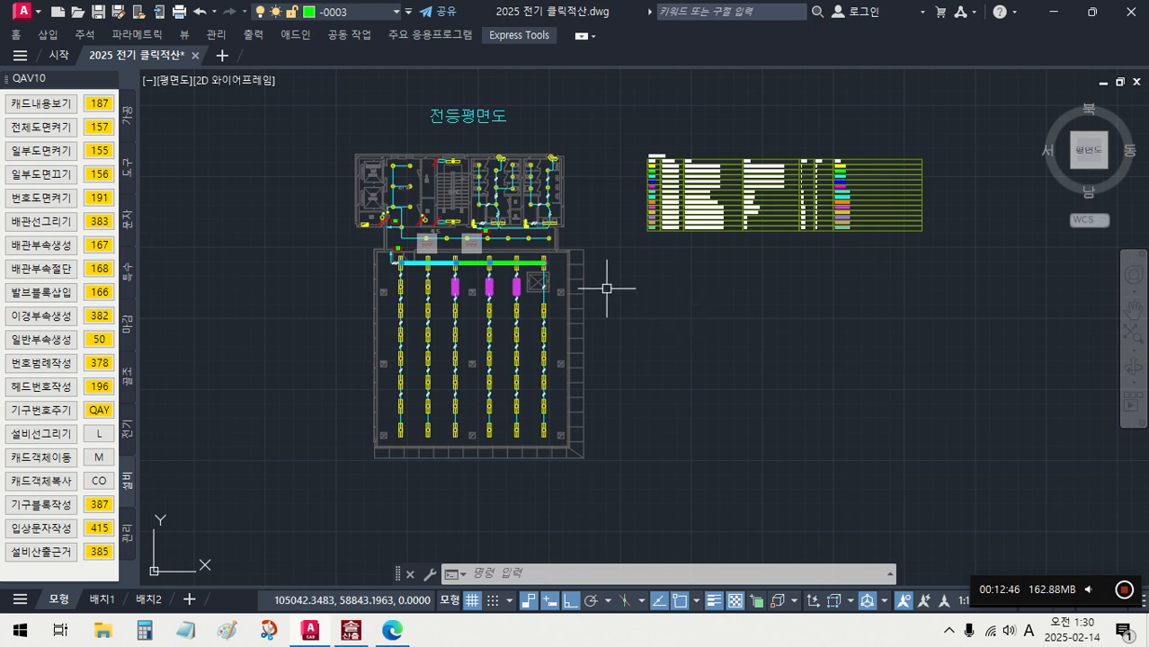
pyautogui.scroll(2, 513, 289)
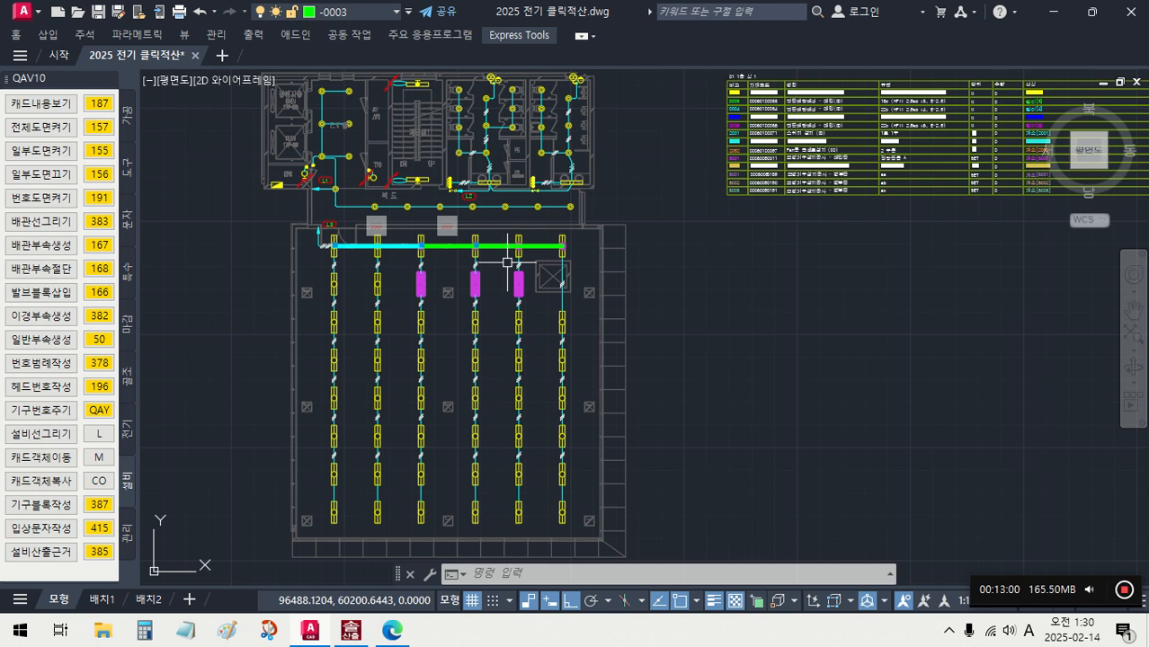
pyautogui.scroll(-3, 507, 261)
pyautogui.moveTo(649, 285); pyautogui.dragTo(626, 307, button='middle')
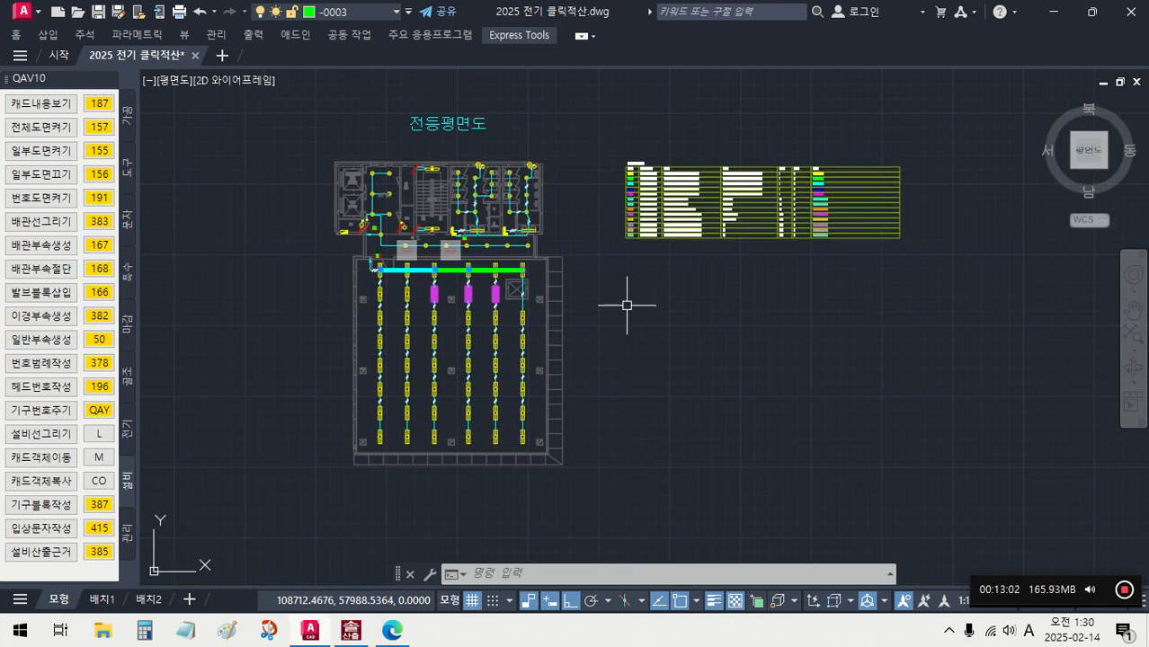